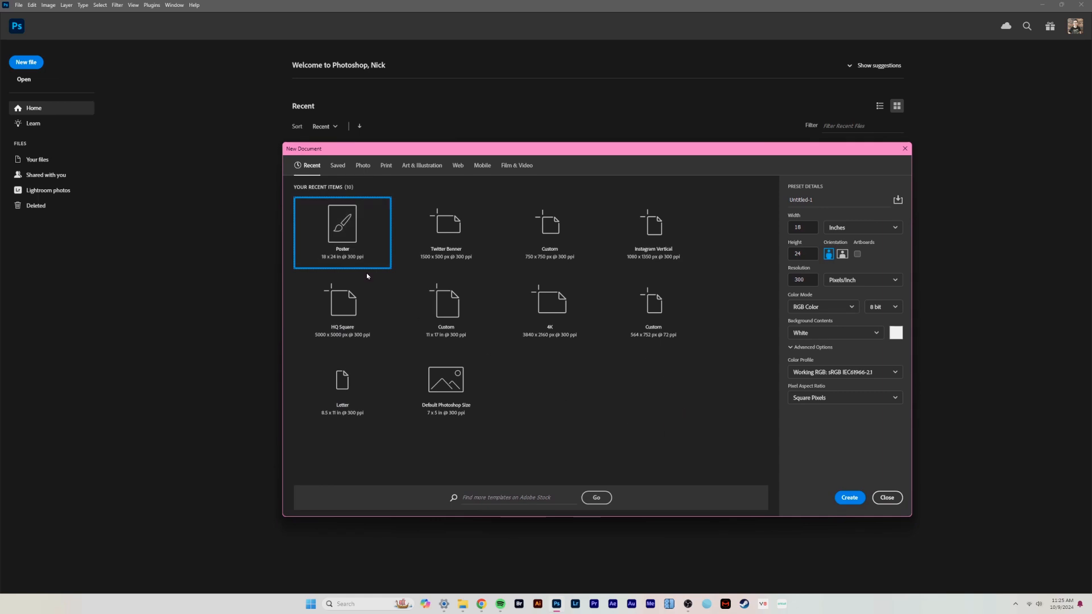
Create the 18 x 24 in poster document at 300 ppi and look through the available swatches, gradients and patterns.
{"action": "left_click", "coordinate": [847, 499]}
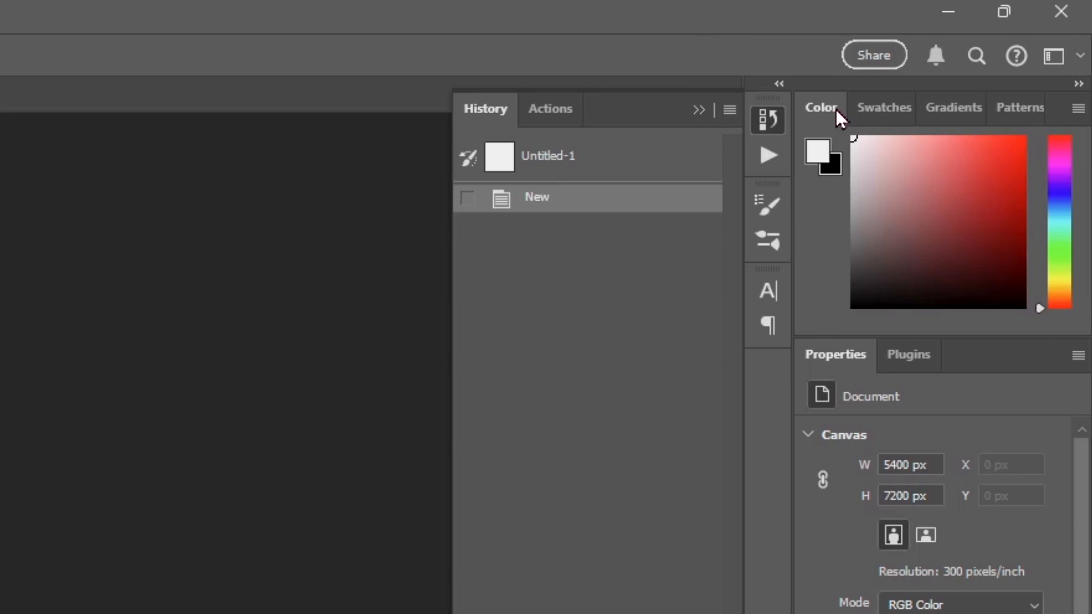
{"action": "left_click", "coordinate": [1015, 36]}
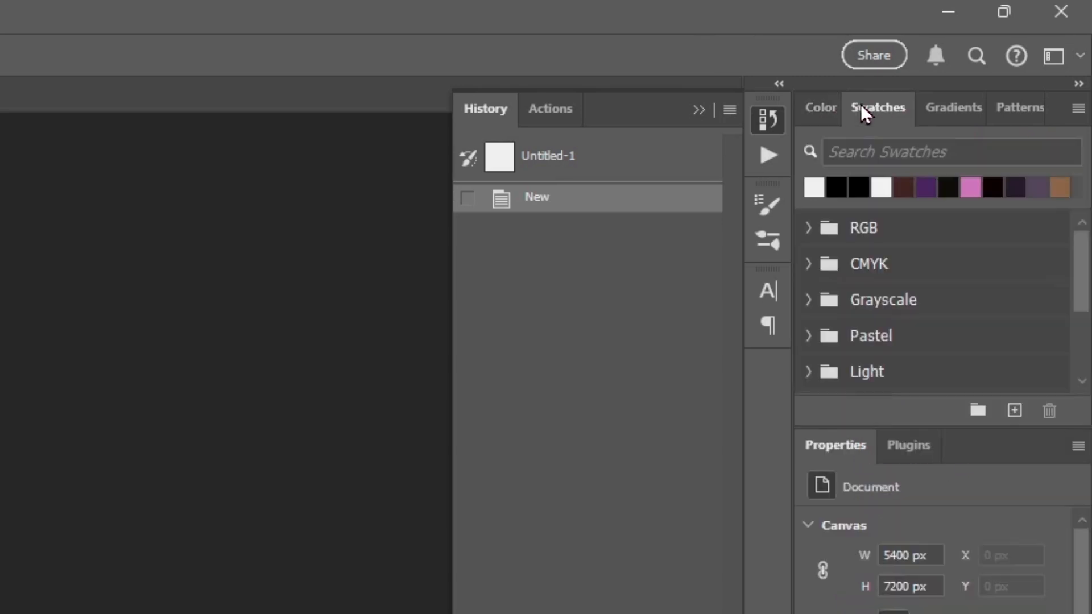
{"action": "left_click", "coordinate": [954, 107]}
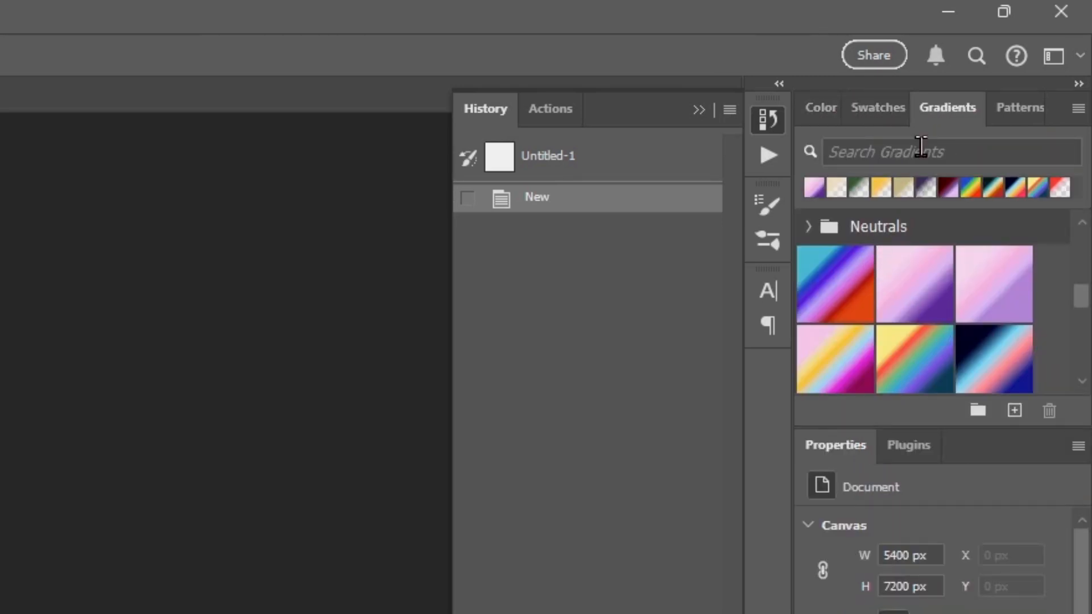
{"action": "left_click", "coordinate": [1017, 107]}
{"action": "scroll", "coordinate": [984, 265], "scroll_direction": "down", "scroll_amount": 3}
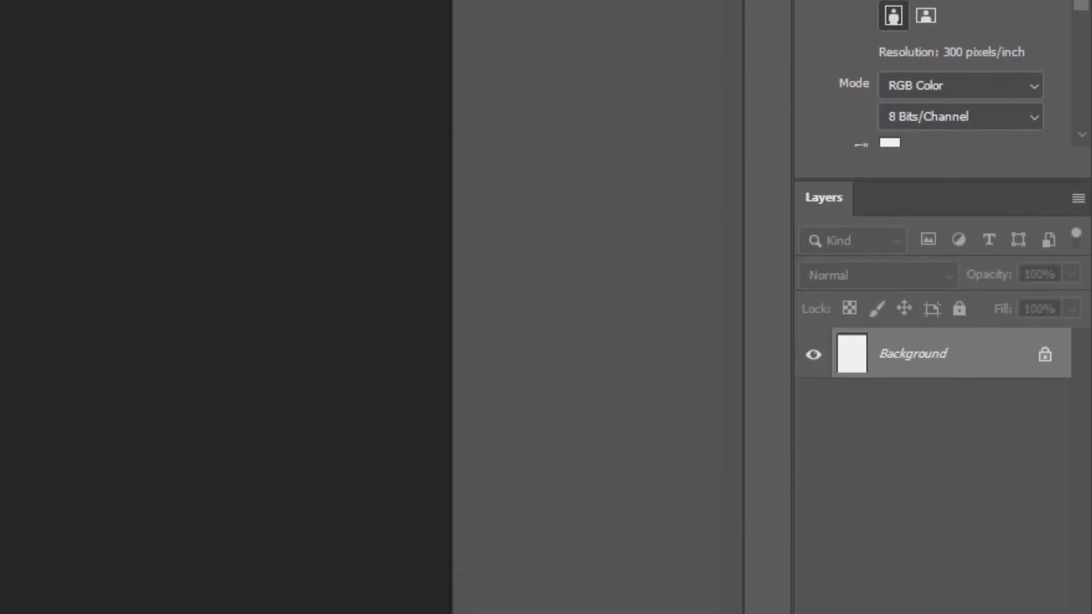
{"action": "left_click", "coordinate": [928, 519]}
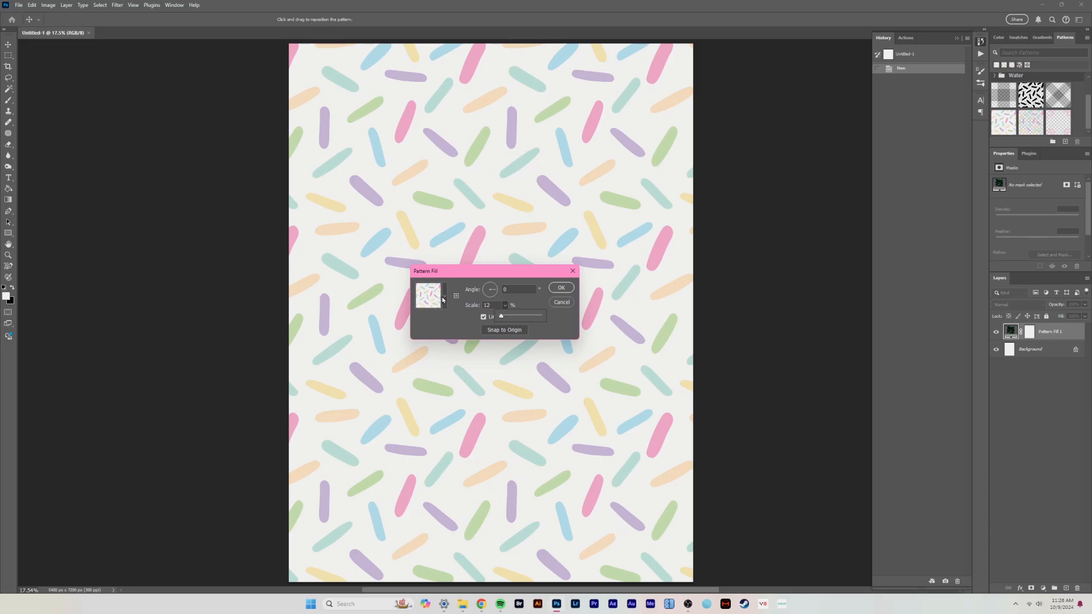
{"action": "left_click", "coordinate": [444, 296]}
{"action": "left_click", "coordinate": [455, 370]}
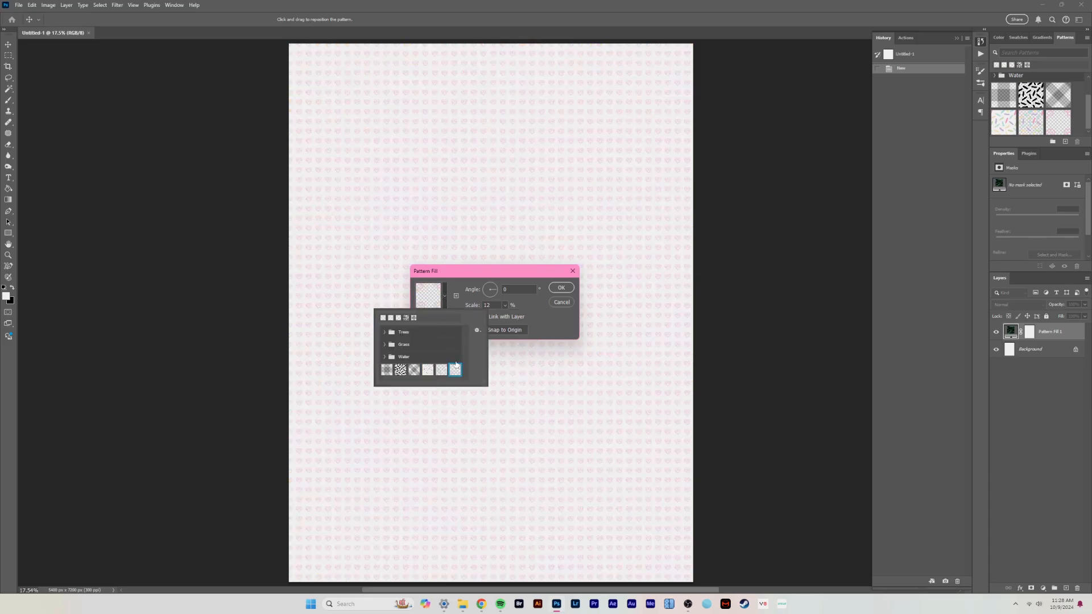
{"action": "left_click", "coordinate": [505, 306]}
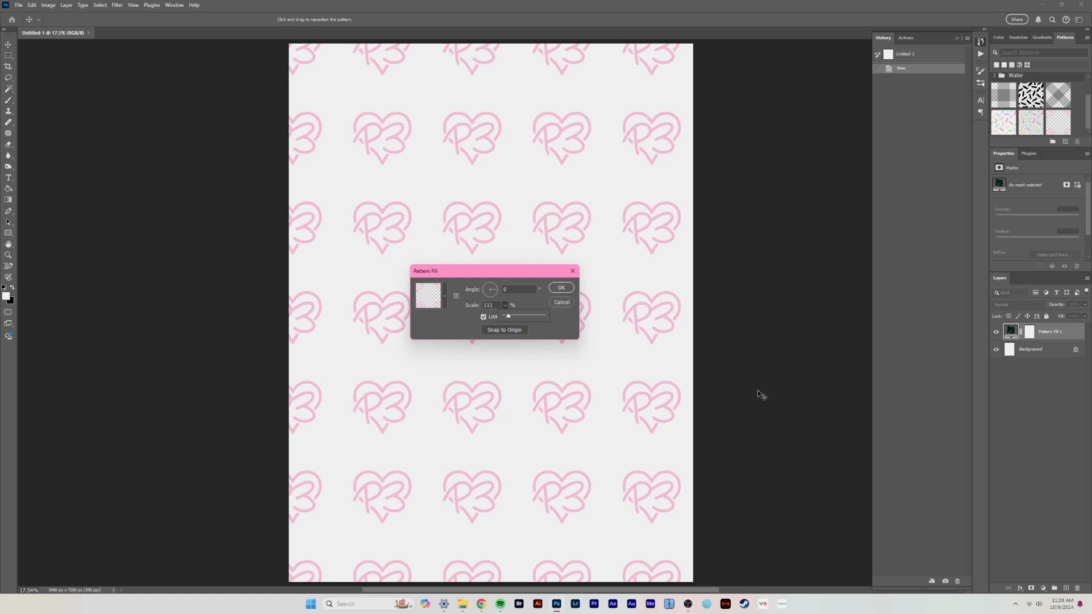
{"action": "left_click", "coordinate": [560, 303]}
{"action": "left_click", "coordinate": [561, 302]}
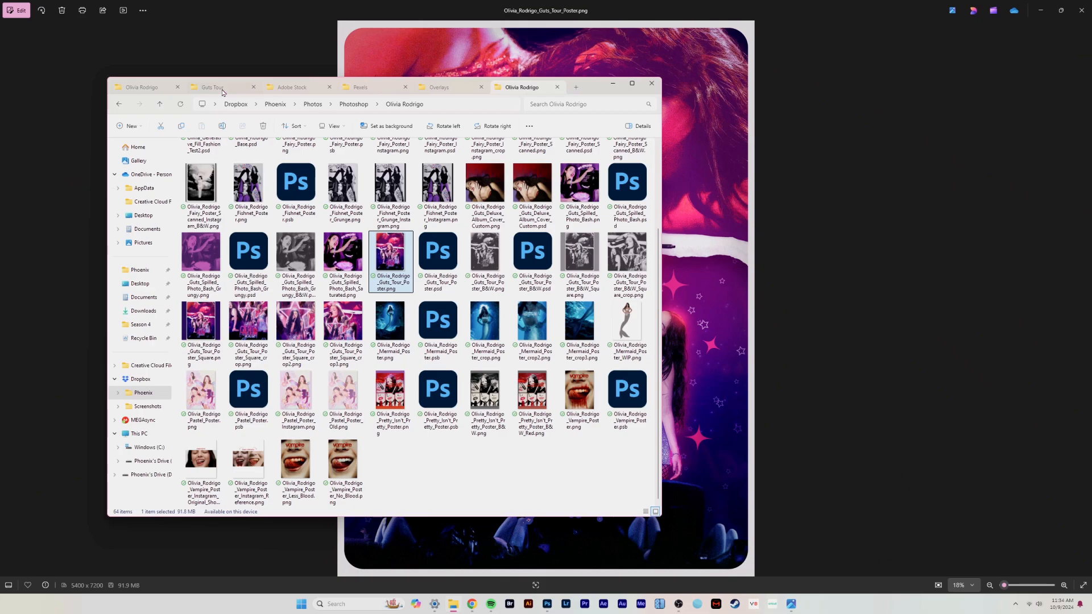
Open the Guts Tour folder in File Explorer and look through its concert photos for poster material.
{"action": "left_click", "coordinate": [212, 86]}
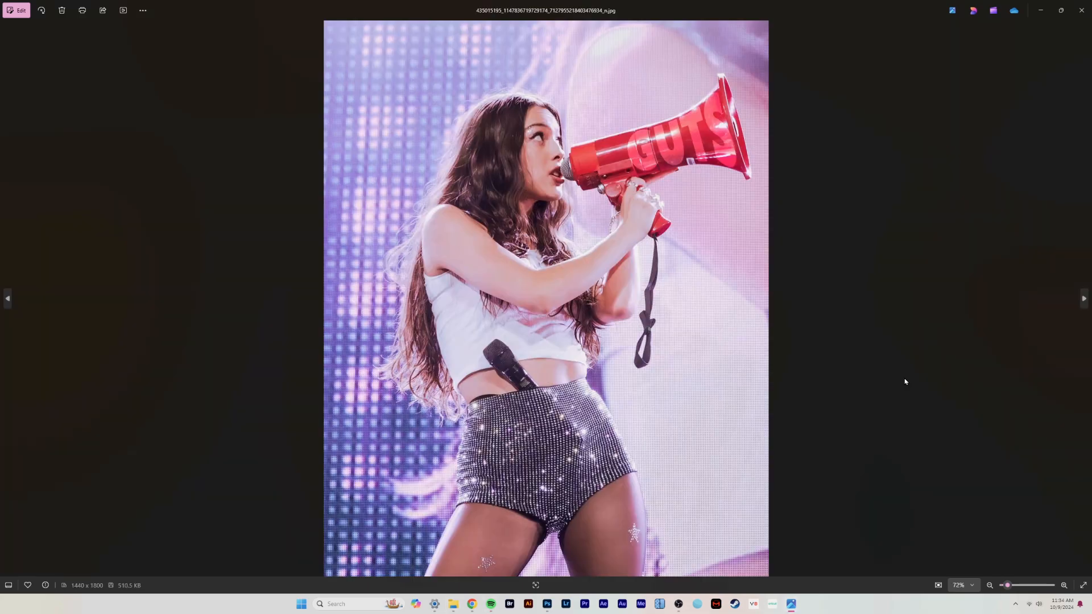
{"action": "key", "text": "Right"}
{"action": "key", "text": "Right"}
{"action": "key", "text": "Right"}
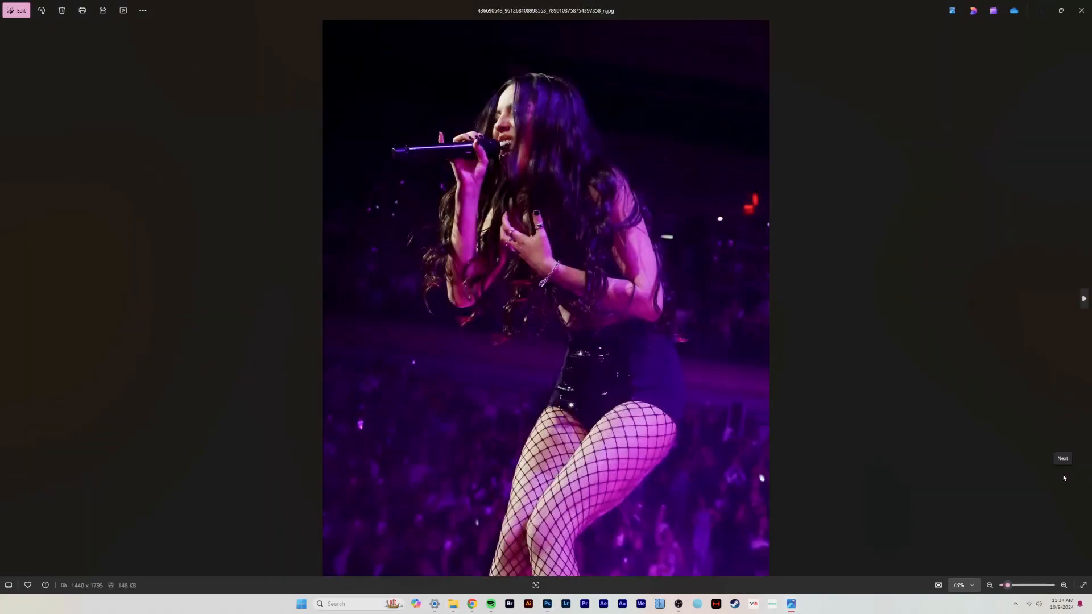
{"action": "key", "text": "Right"}
{"action": "key", "text": "Right"}
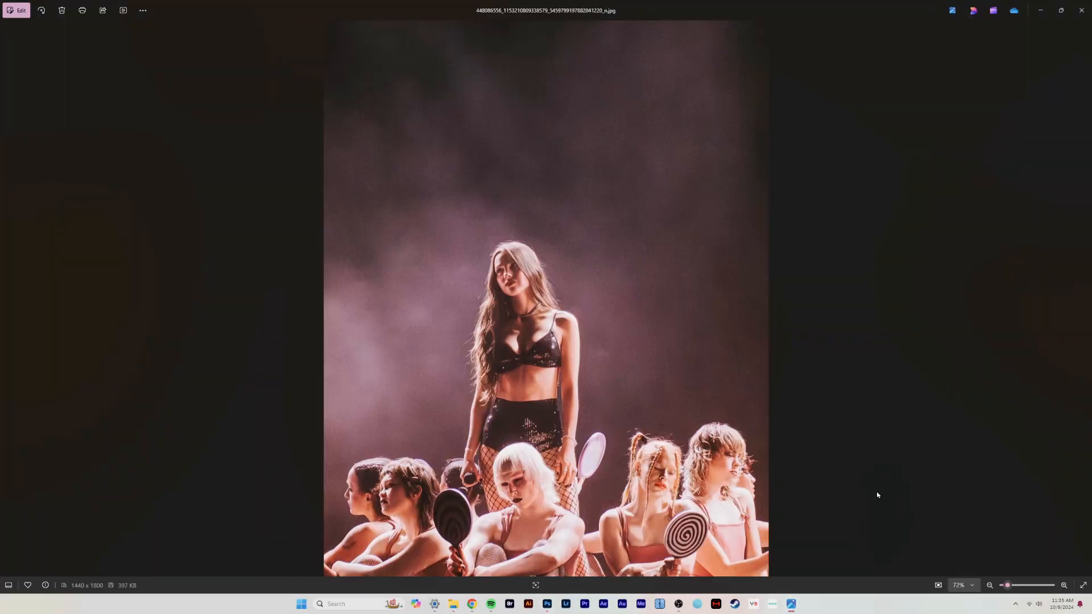
{"action": "key", "text": "Right"}
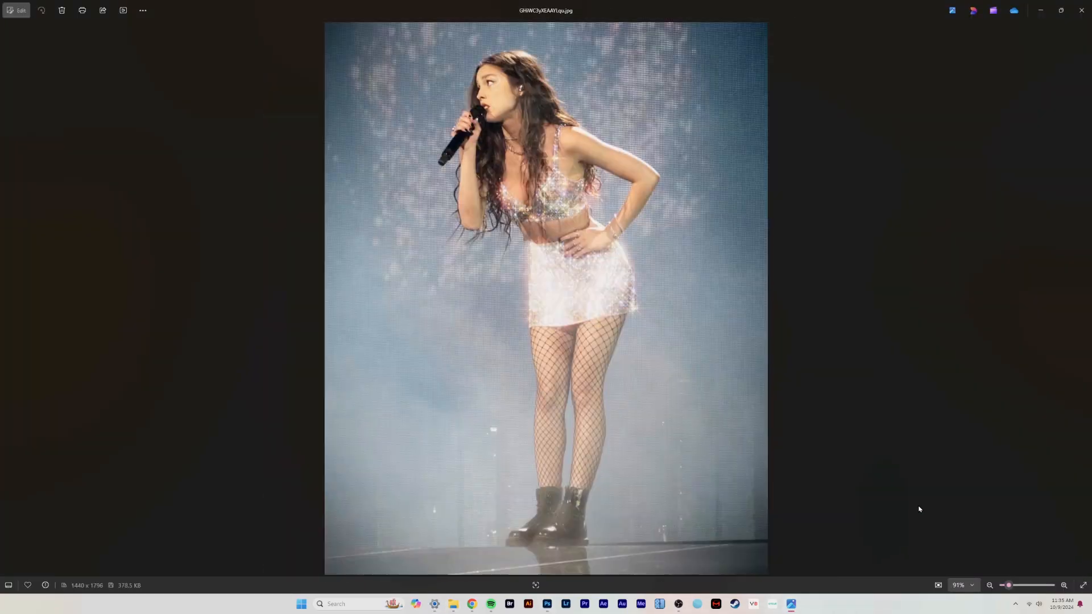
{"action": "key", "text": "Right"}
{"action": "key", "text": "Right"}
{"action": "key", "text": "Right"}
{"action": "key", "text": "Right"}
{"action": "key", "text": "Right"}
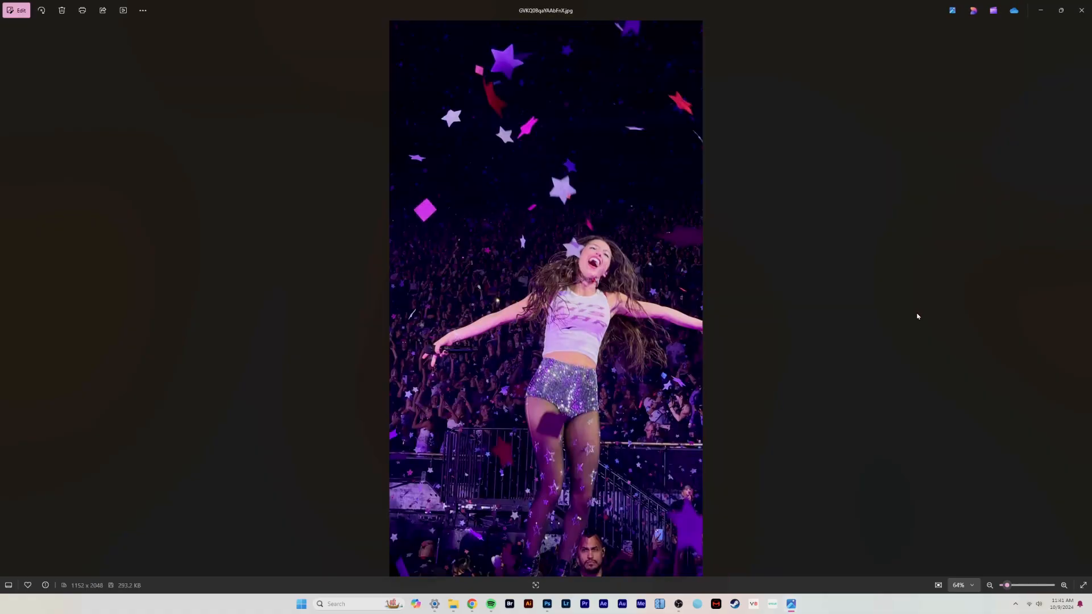
{"action": "key", "text": "Right"}
{"action": "key", "text": "Right"}
{"action": "key", "text": "Right"}
{"action": "key", "text": "Right"}
{"action": "key", "text": "Right"}
{"action": "key", "text": "Right"}
{"action": "key", "text": "Right"}
{"action": "key", "text": "Right"}
{"action": "key", "text": "Right"}
{"action": "key", "text": "Right"}
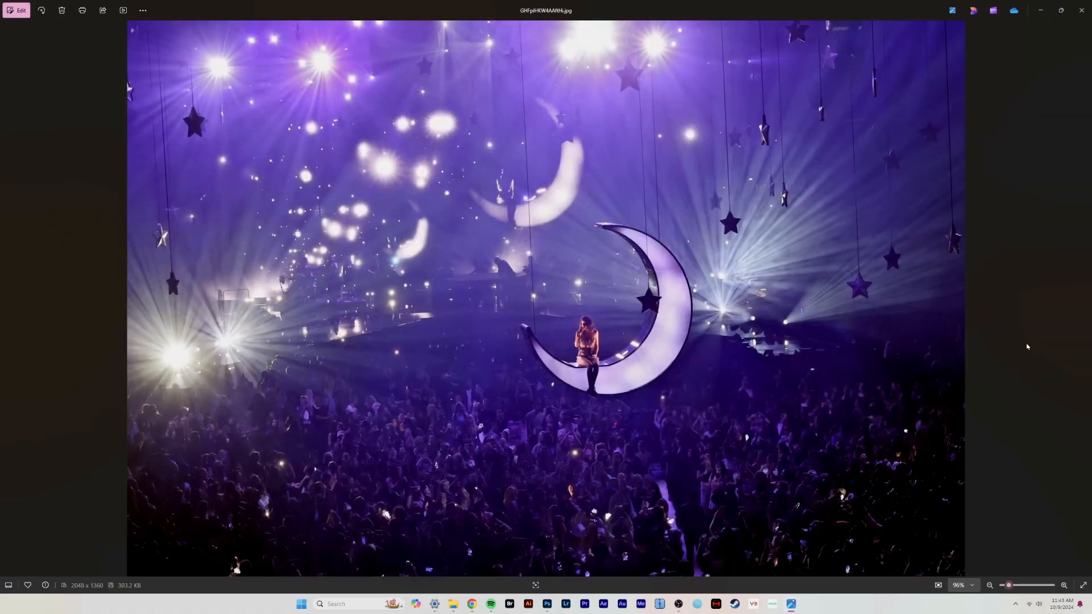
{"action": "key", "text": "Right"}
{"action": "key", "text": "Right"}
{"action": "key", "text": "Right"}
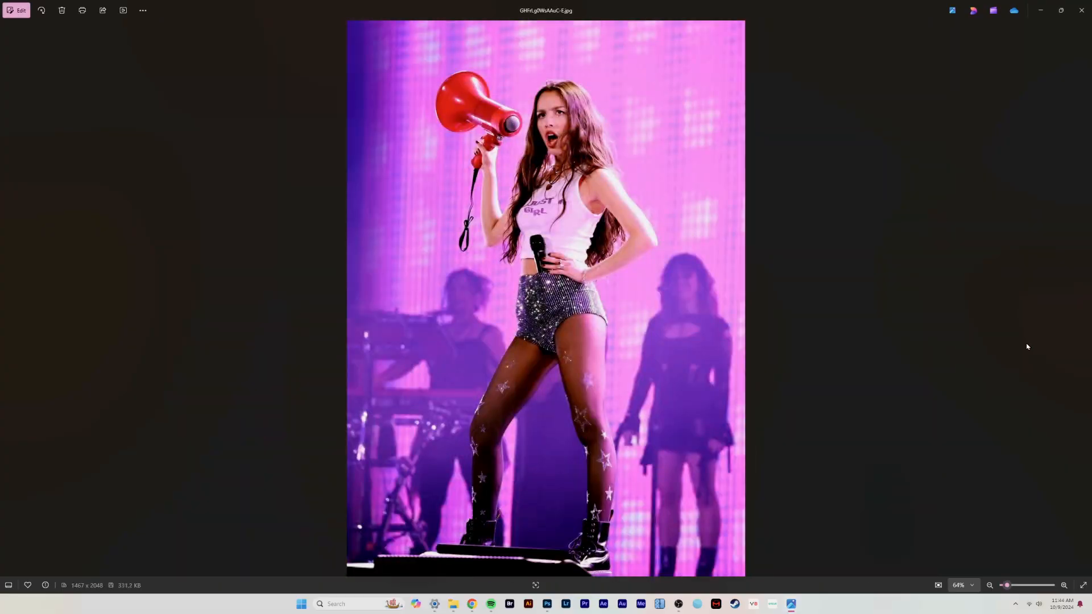
{"action": "key", "text": "Right"}
{"action": "key", "text": "Right"}
{"action": "key", "text": "Right"}
{"action": "key", "text": "Right"}
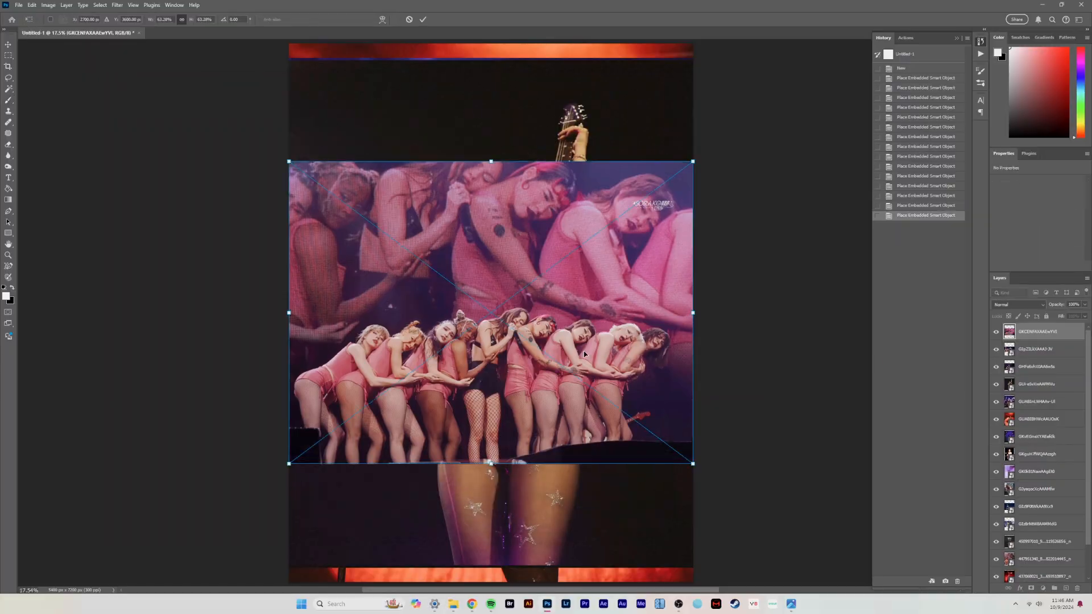
Place the wide photo of the embracing dancers in Photoshop as an embedded smart object across the poster's full width.
{"action": "key", "text": "Return"}
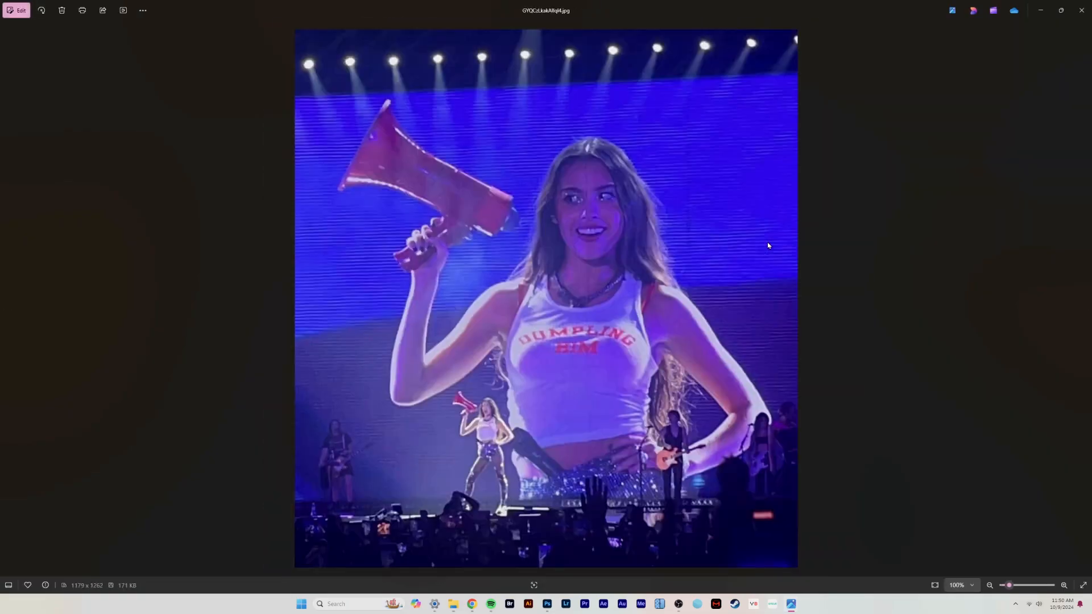
Switch to the photo viewer and examine more tour photos for additional poster candidates.
{"action": "key", "text": "Right"}
{"action": "key", "text": "Right"}
{"action": "key", "text": "Right"}
{"action": "key", "text": "Right"}
{"action": "key", "text": "Right"}
{"action": "key", "text": "Right"}
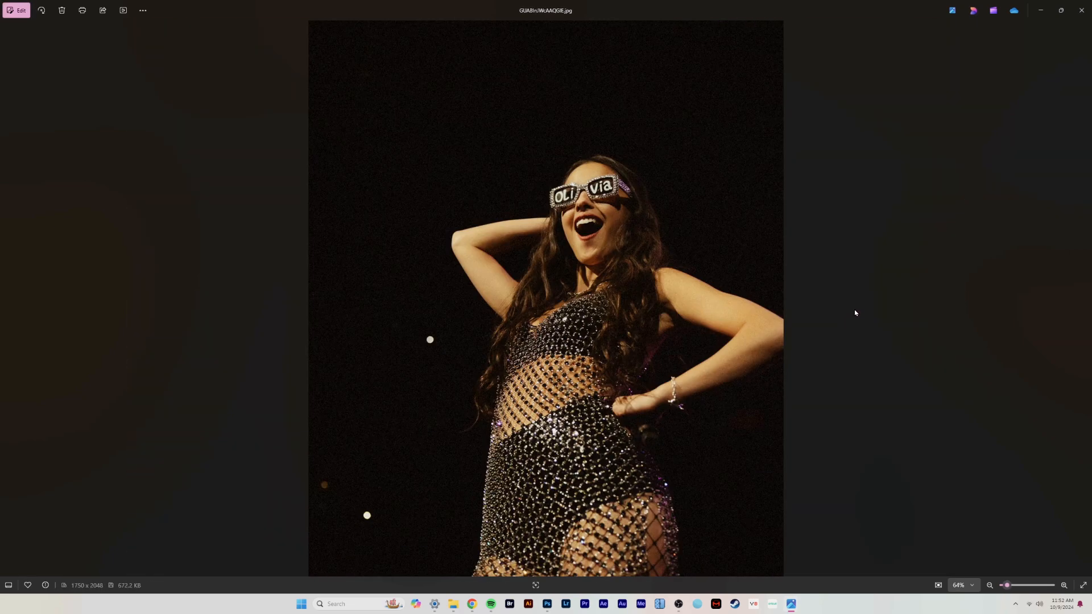
{"action": "key", "text": "Right"}
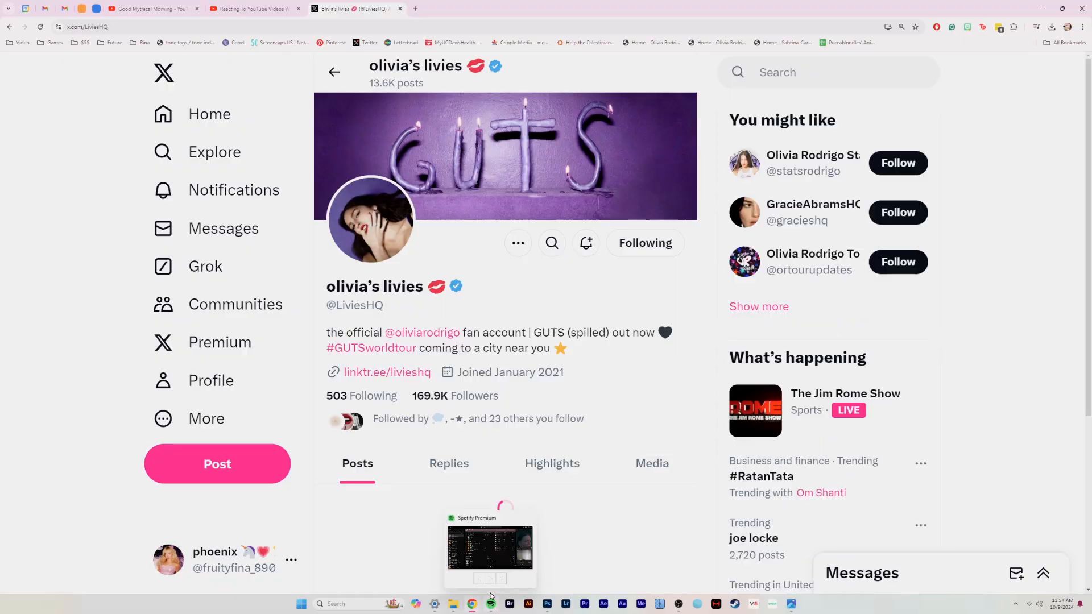
Switch to the browser and look through the tour photos in the Olivia Rodrigo fan account's media posts on X.
{"action": "left_click", "coordinate": [473, 425]}
{"action": "key", "text": "Right"}
{"action": "key", "text": "Right"}
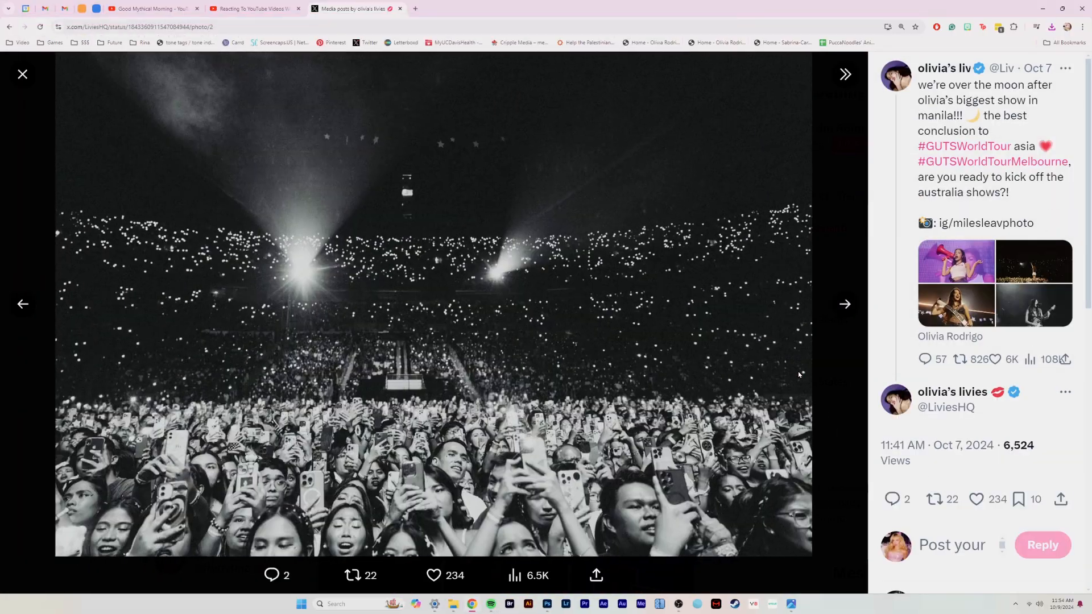
{"action": "key", "text": "Right"}
{"action": "key", "text": "Right"}
{"action": "key", "text": "alt+Tab"}
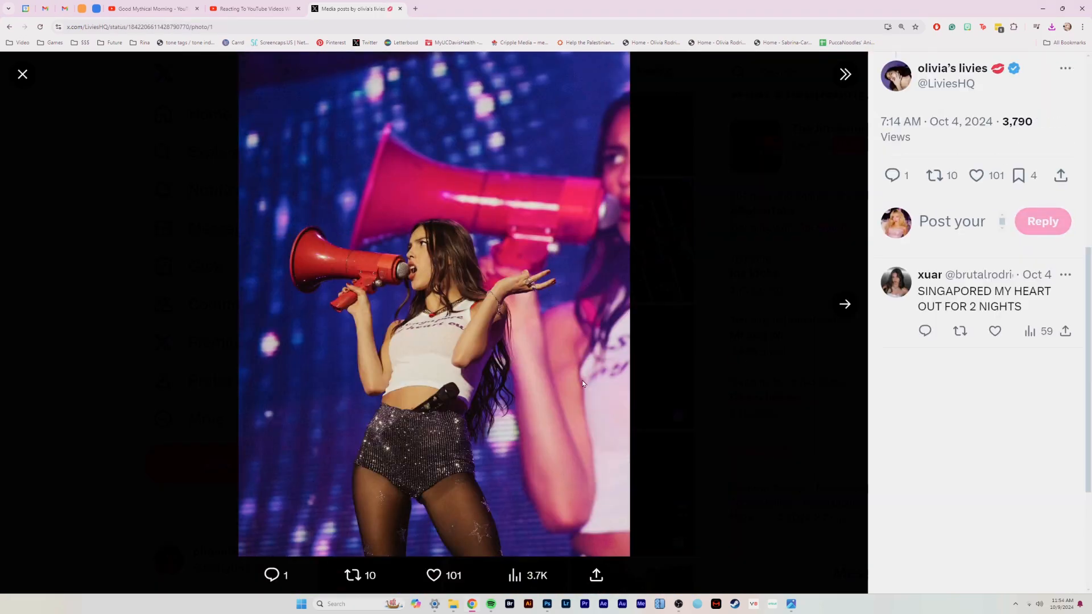
{"action": "key", "text": "Right"}
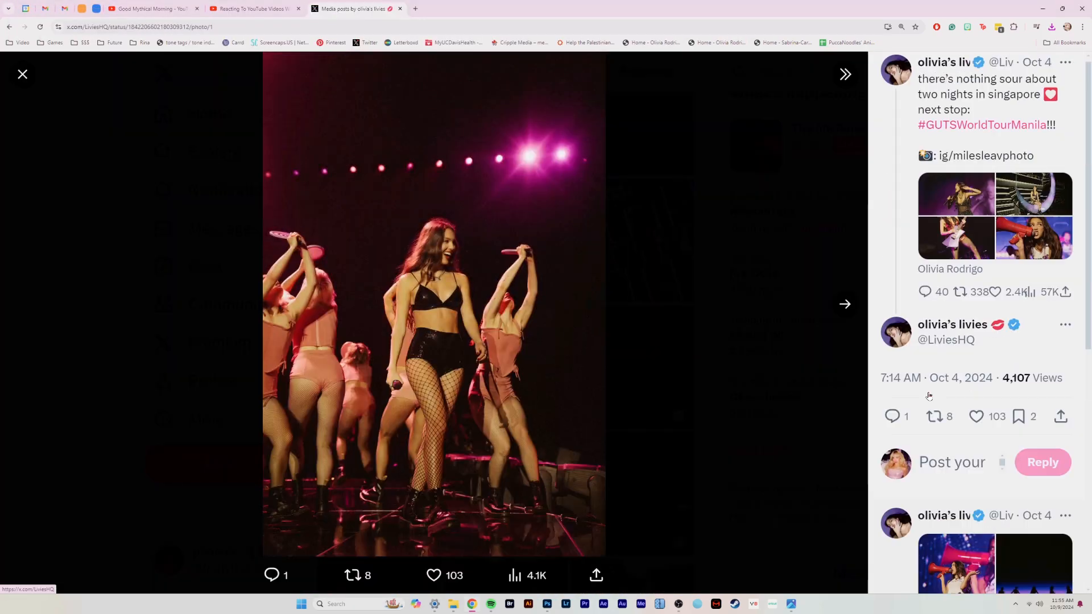
{"action": "right_click", "coordinate": [533, 362]}
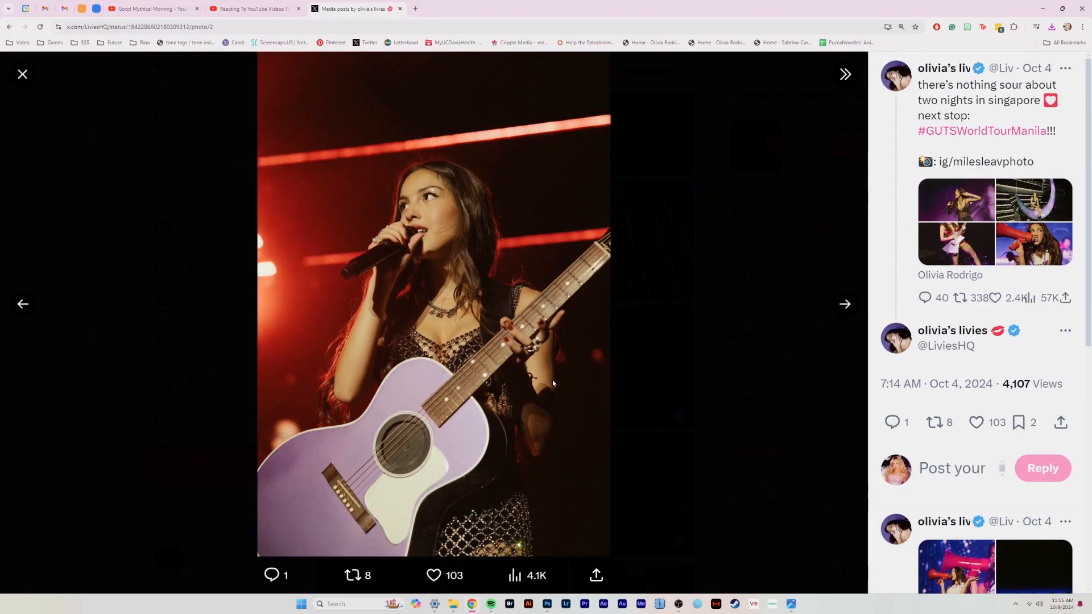
{"action": "key", "text": "Right"}
{"action": "key", "text": "Right"}
{"action": "key", "text": "Escape"}
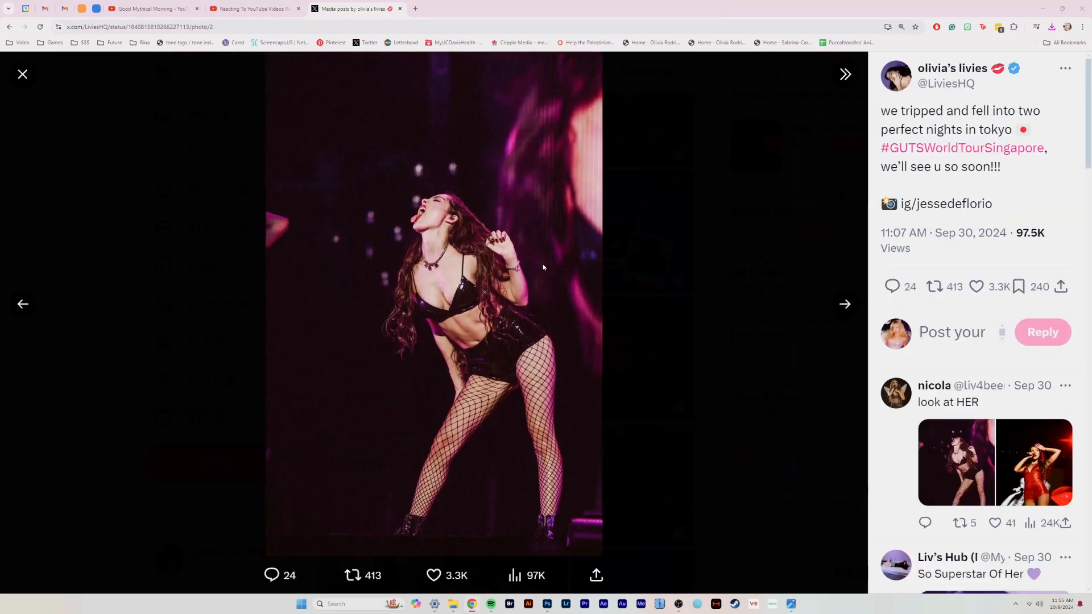
{"action": "key", "text": "Right"}
{"action": "key", "text": "Right"}
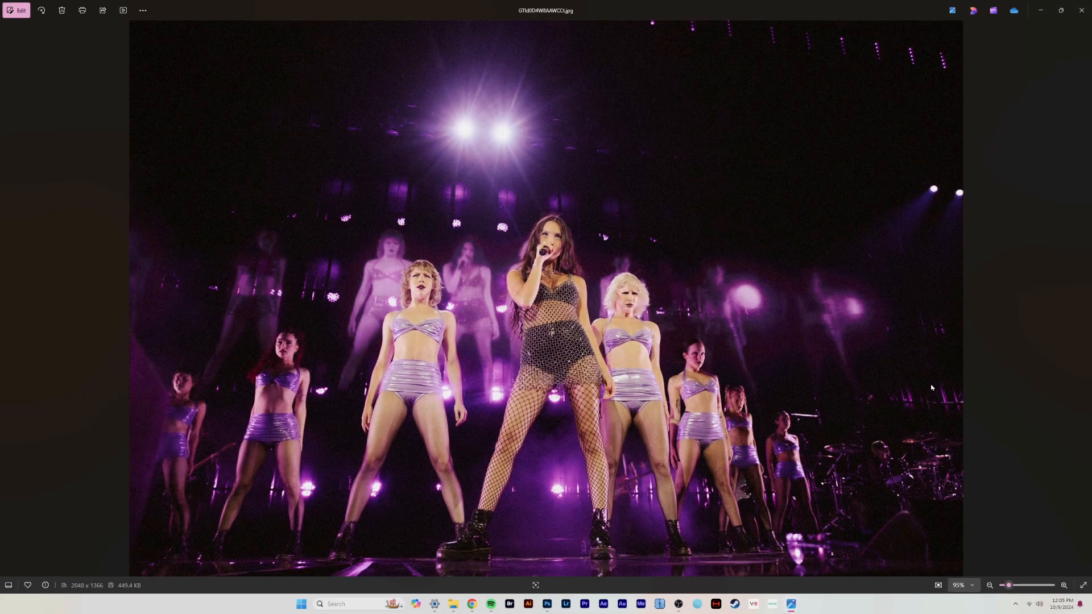
Place the wide purple-lit photo of the singer with her dancers from the Guts Tour folder into the Photoshop poster as an embedded smart object.
{"action": "left_click", "coordinate": [547, 604]}
{"action": "left_click", "coordinate": [453, 606]}
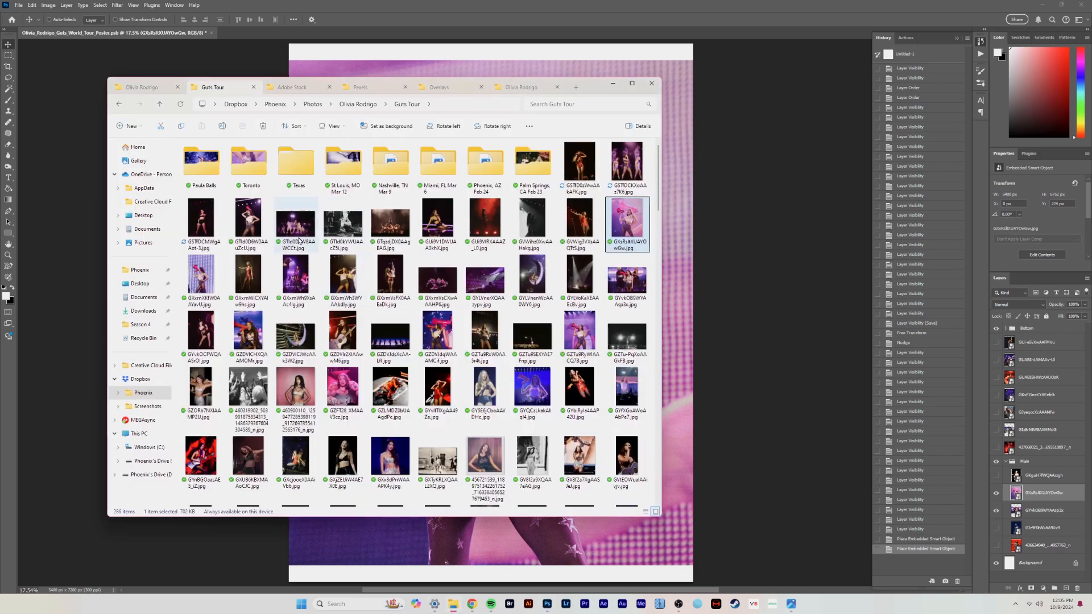
{"action": "left_click_drag", "start_coordinate": [767, 295], "coordinate": [704, 296]}
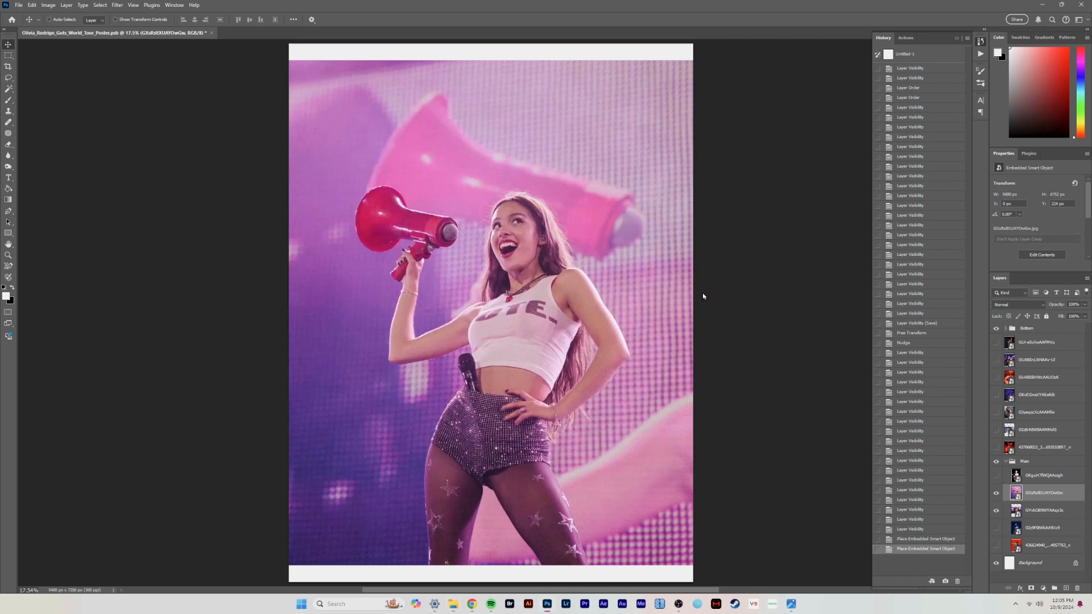
{"action": "key", "text": "Return"}
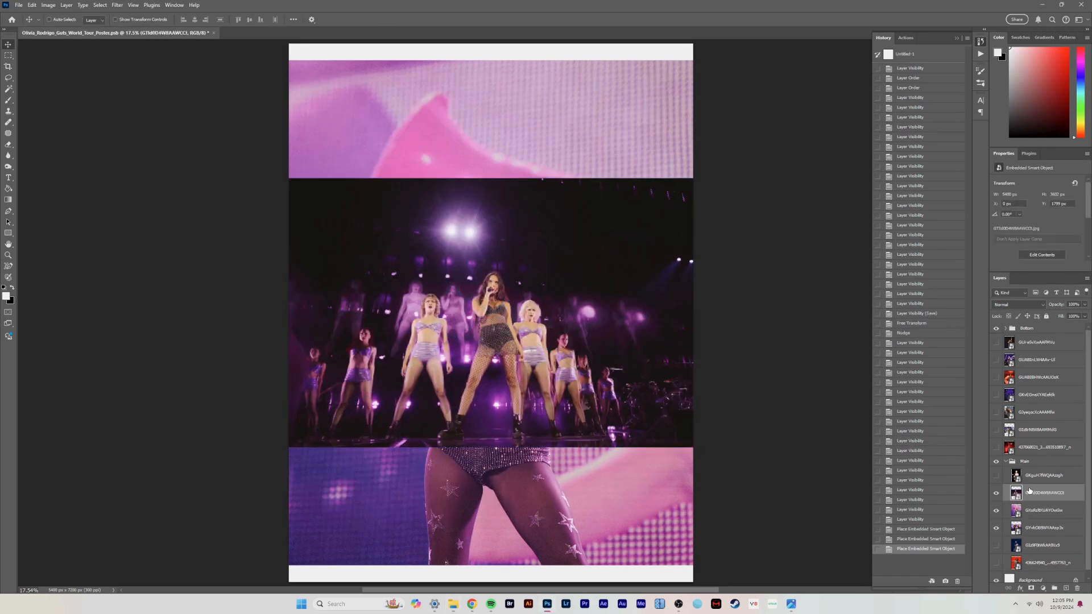
Move the newly placed dancers photo layer into the Bottom group, then hide that layer.
{"action": "left_click_drag", "start_coordinate": [1023, 329], "coordinate": [1007, 330]}
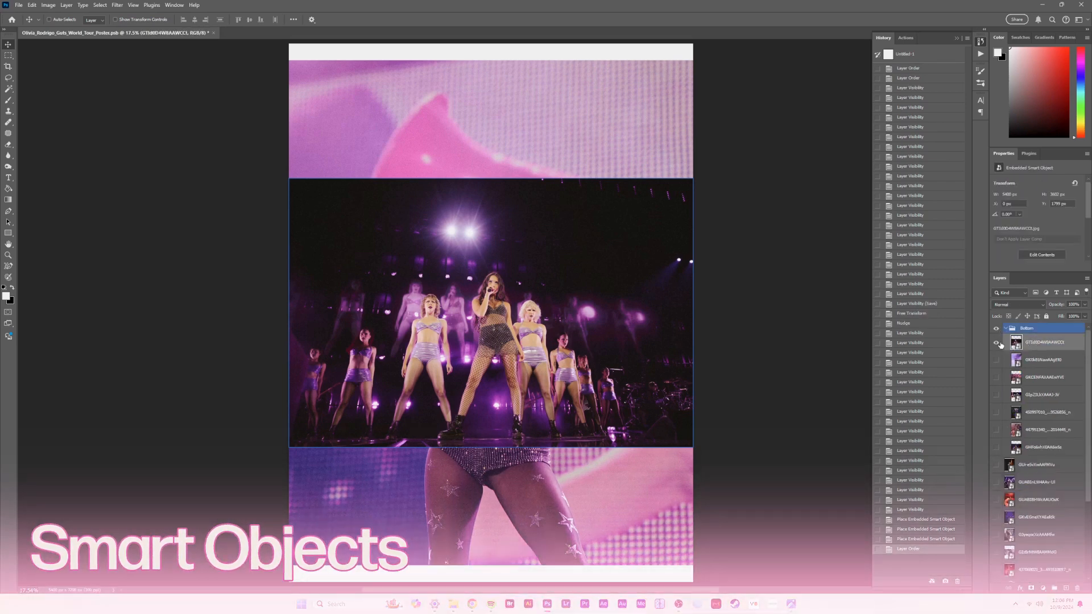
{"action": "left_click", "coordinate": [997, 342]}
{"action": "left_click", "coordinate": [1005, 328]}
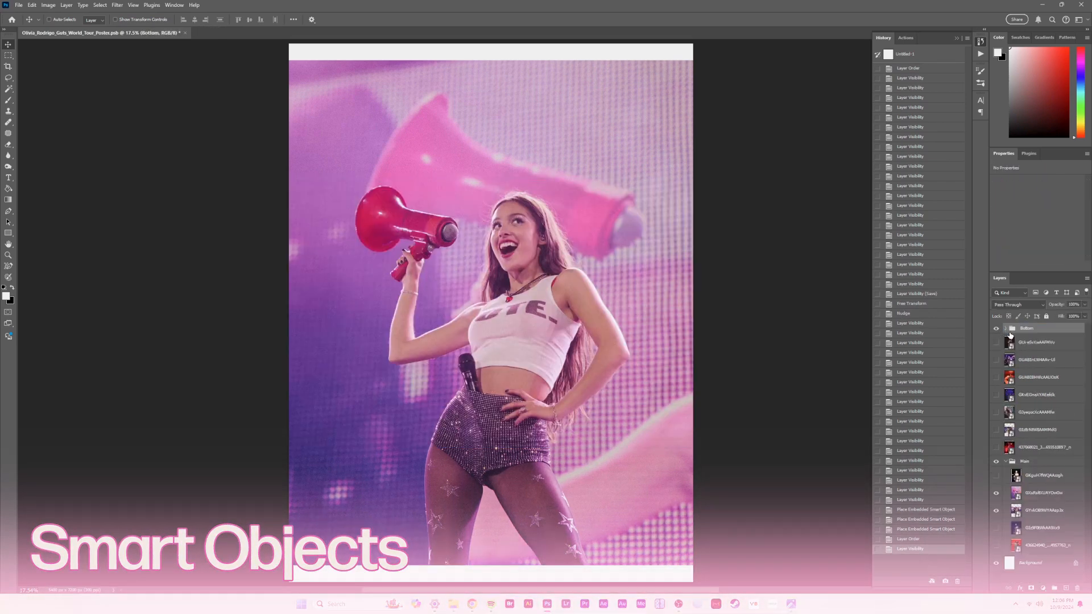
Group the seven loose photo layers between Bottom and Main as Unused and position the group just above the Background.
{"action": "left_click", "coordinate": [1051, 449], "text": "shift"}
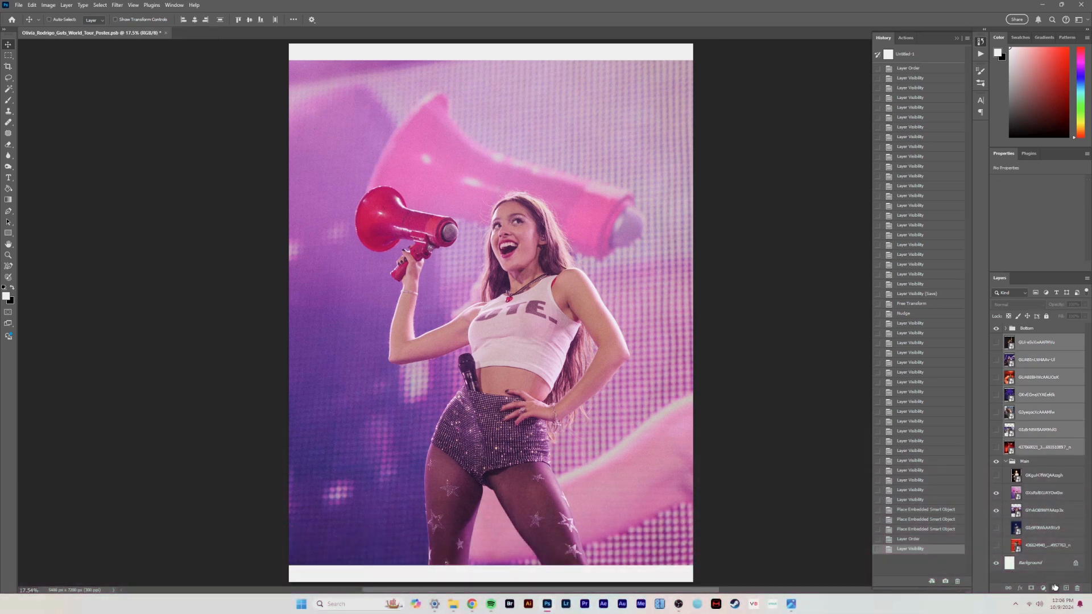
{"action": "key", "text": "ctrl+g"}
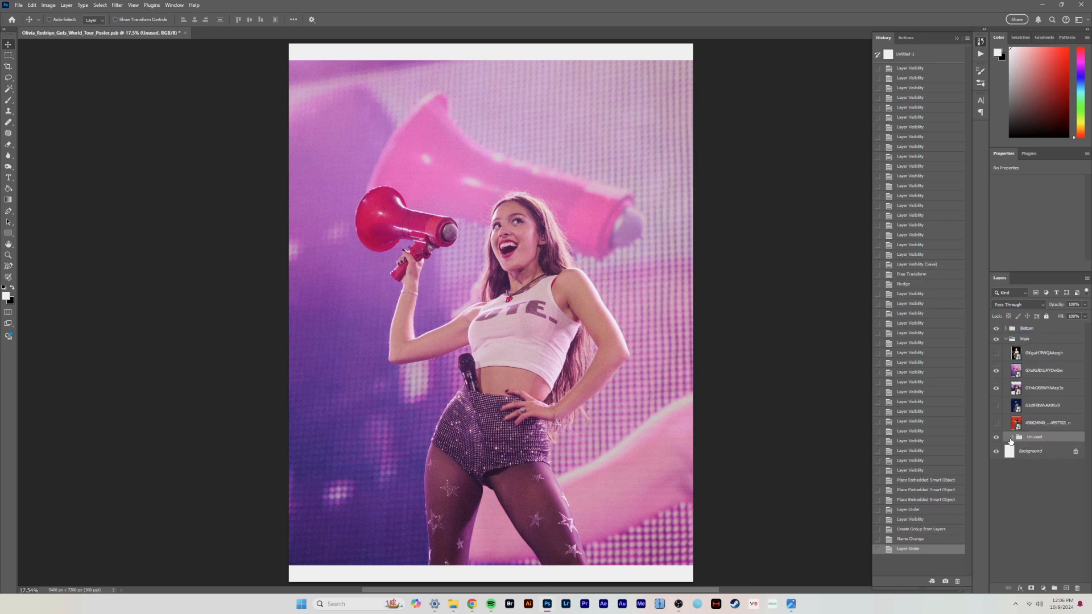
Turn on every photo layer inside the Unused group and hide the group as a whole.
{"action": "left_click", "coordinate": [996, 555]}
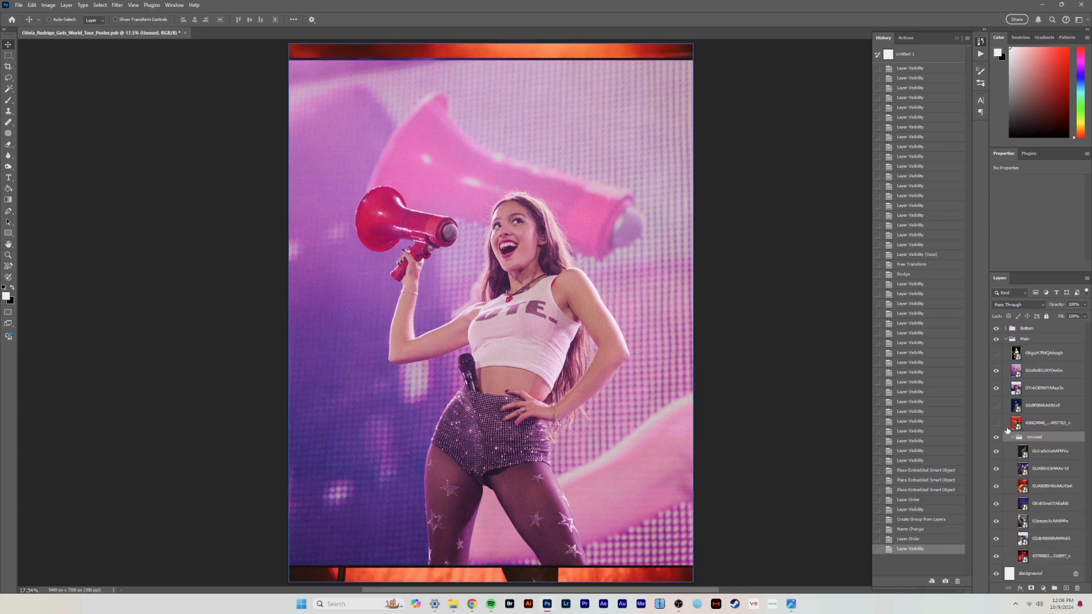
{"action": "left_click", "coordinate": [999, 441]}
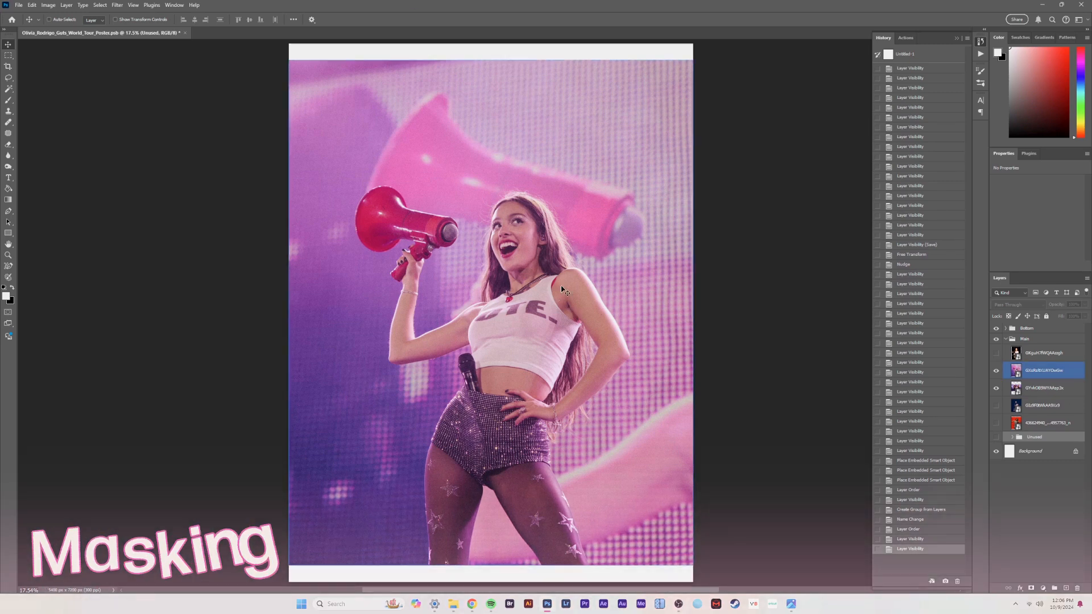
{"action": "left_click", "coordinate": [998, 385]}
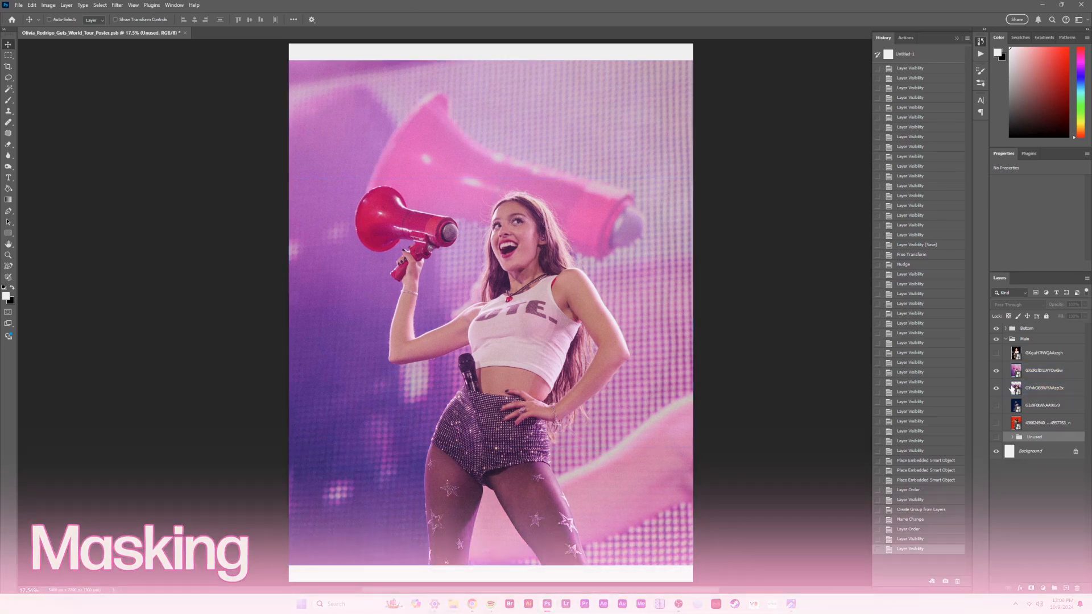
Leave only the pink megaphone photo visible in the Main group and open its layer in the Select and Mask workspace.
{"action": "left_click", "coordinate": [998, 372]}
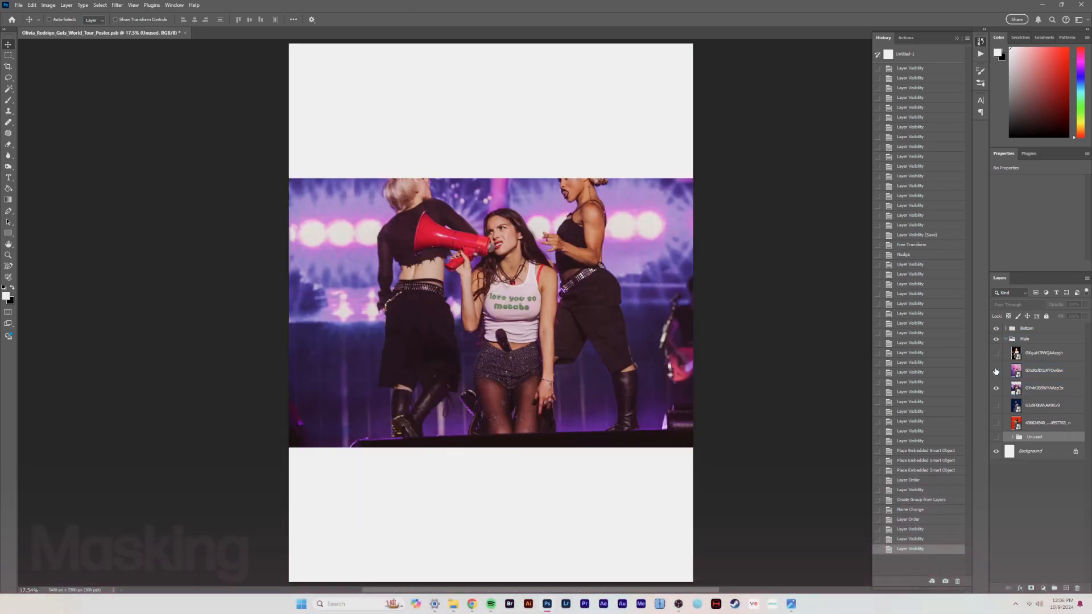
{"action": "left_click", "coordinate": [997, 372]}
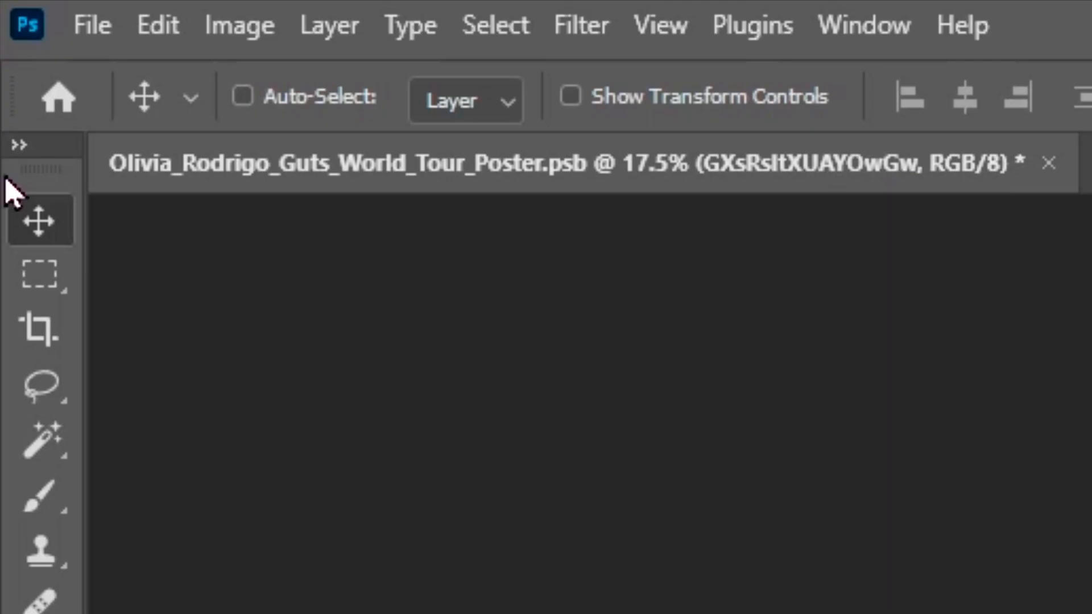
{"action": "left_click", "coordinate": [35, 283]}
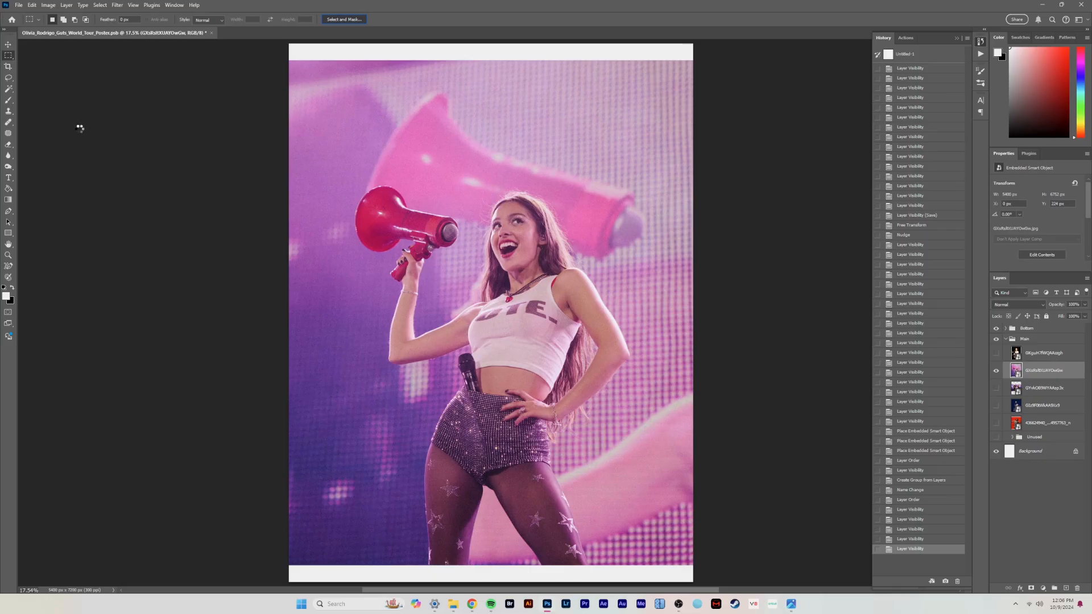
{"action": "left_click", "coordinate": [540, 95]}
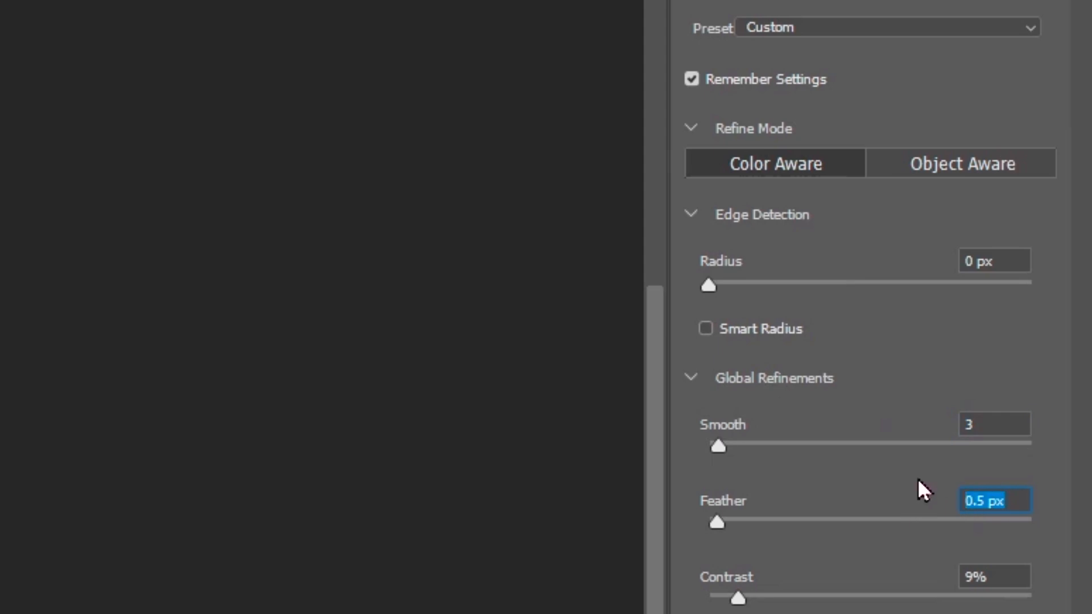
Set the edge contrast to 9% and mark the masked areas with a purple overlay at 57% opacity.
{"action": "left_click", "coordinate": [963, 577]}
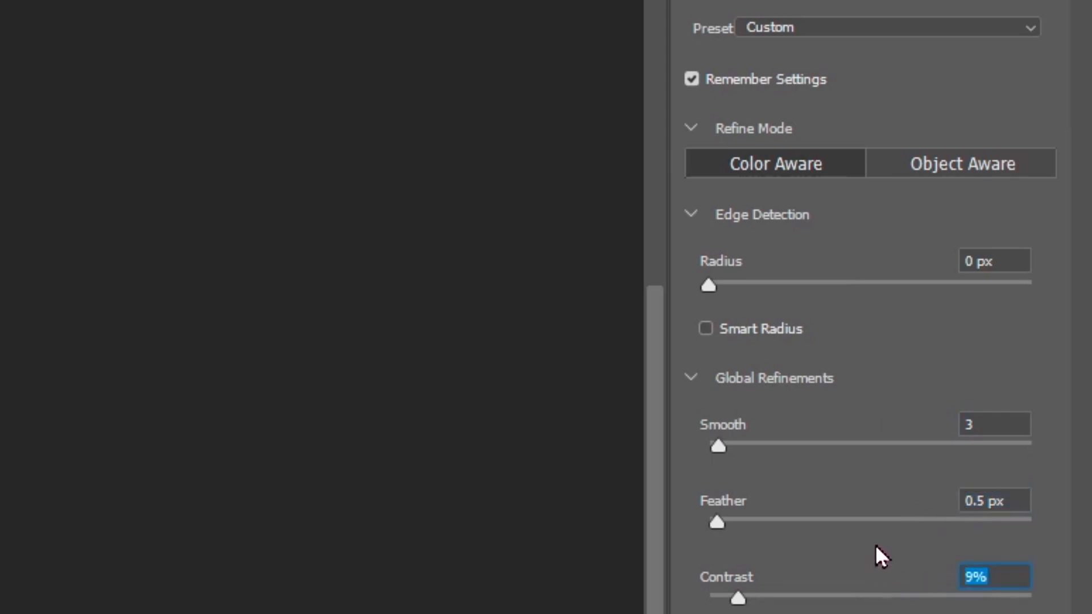
{"action": "key", "text": "Return"}
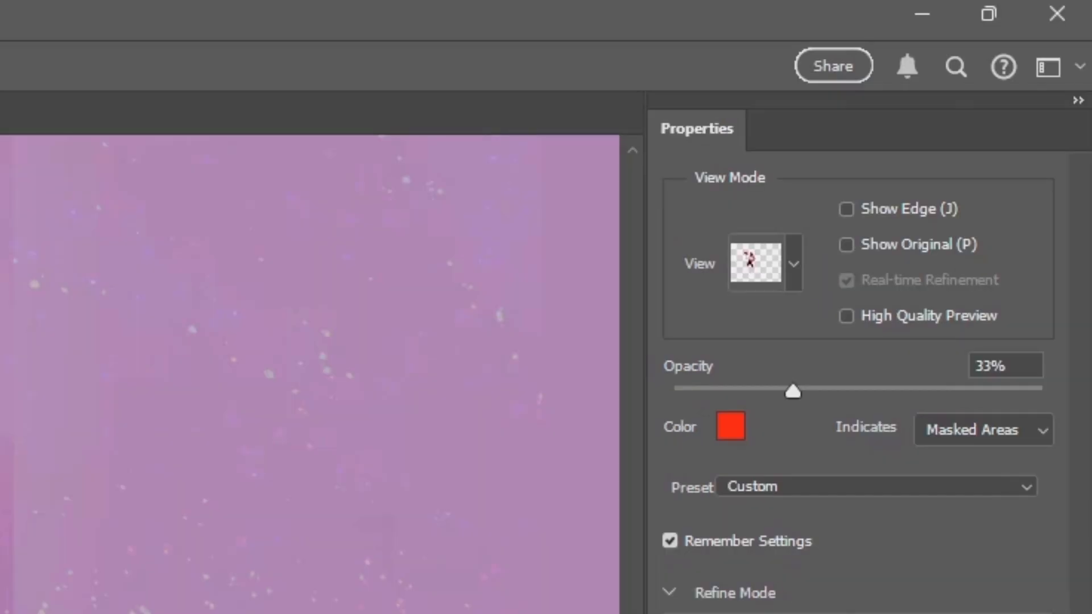
{"action": "left_click", "coordinate": [794, 263]}
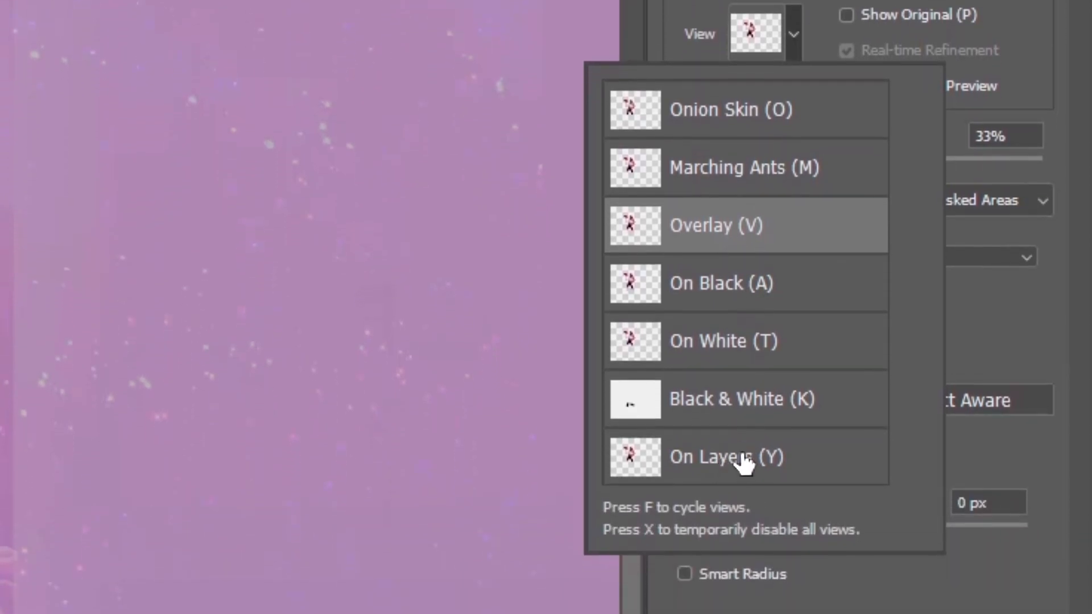
{"action": "left_click", "coordinate": [1052, 83]}
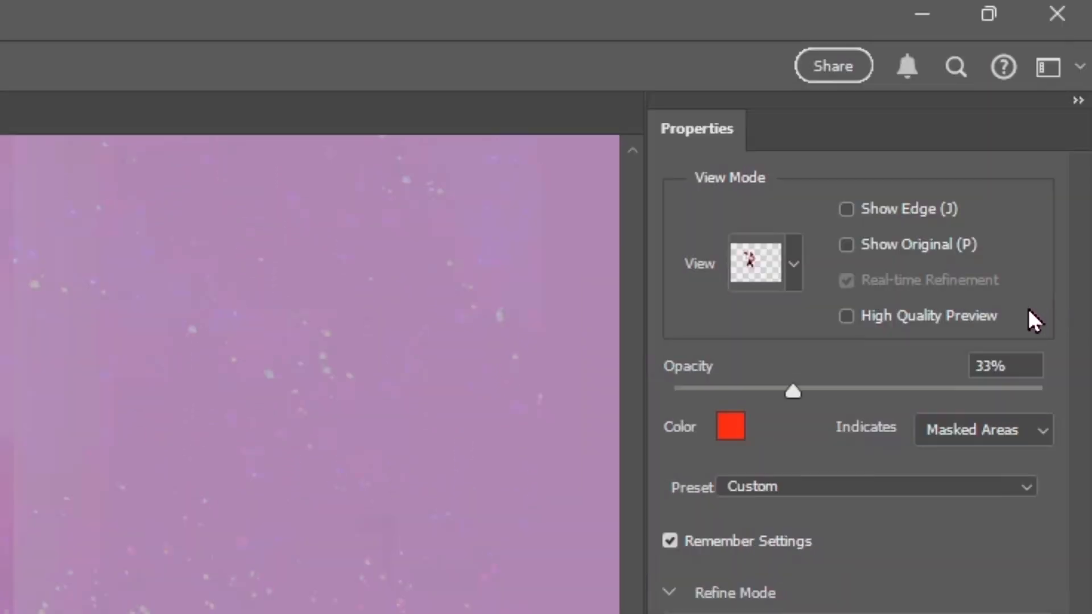
{"action": "left_click", "coordinate": [730, 426]}
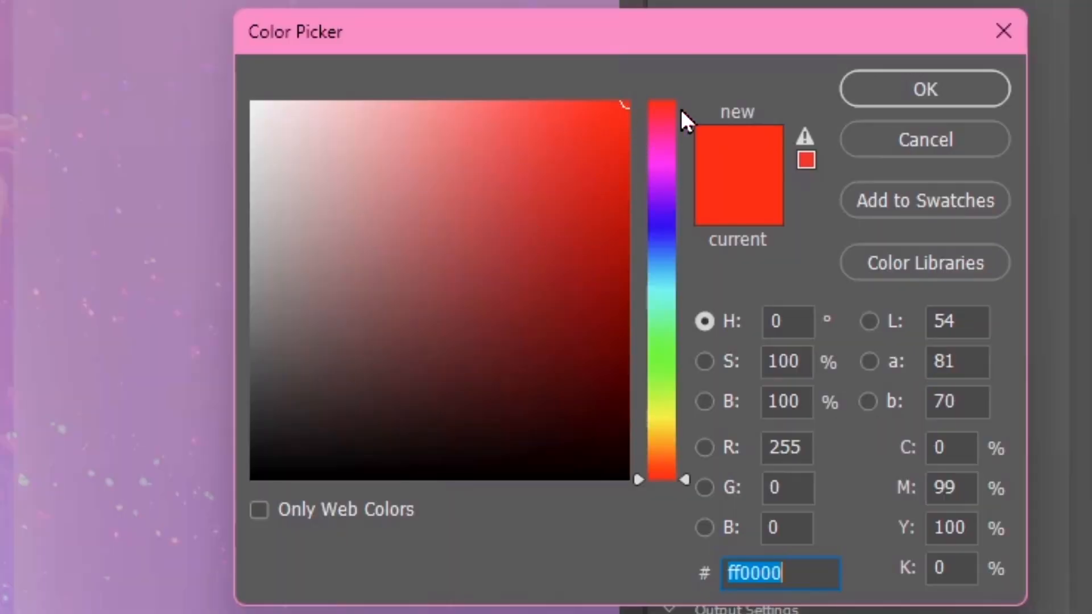
{"action": "left_click", "coordinate": [858, 85]}
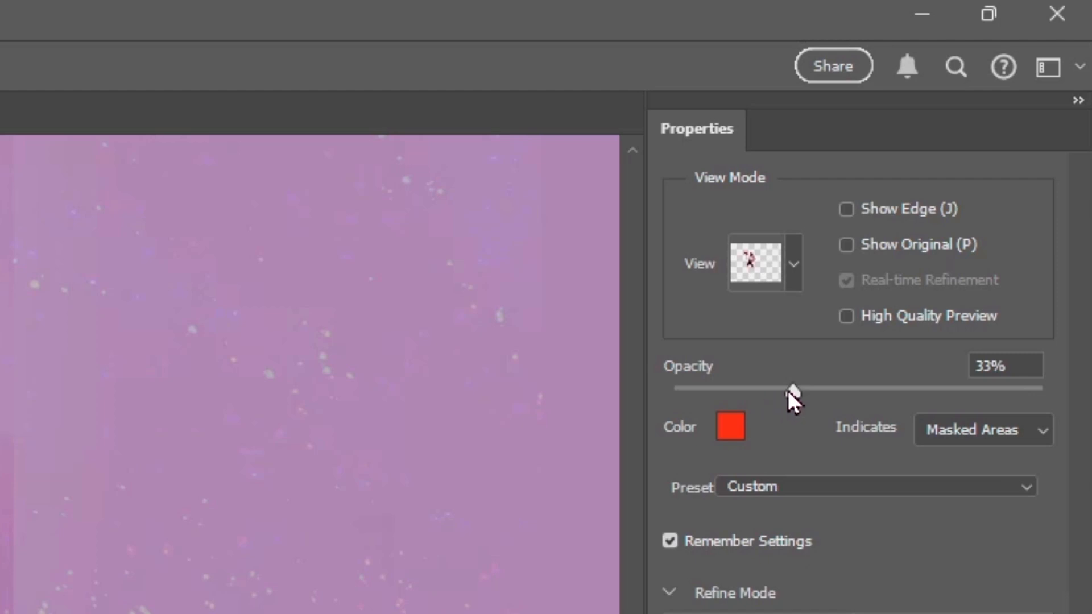
{"action": "left_click_drag", "start_coordinate": [775, 391], "coordinate": [969, 388]}
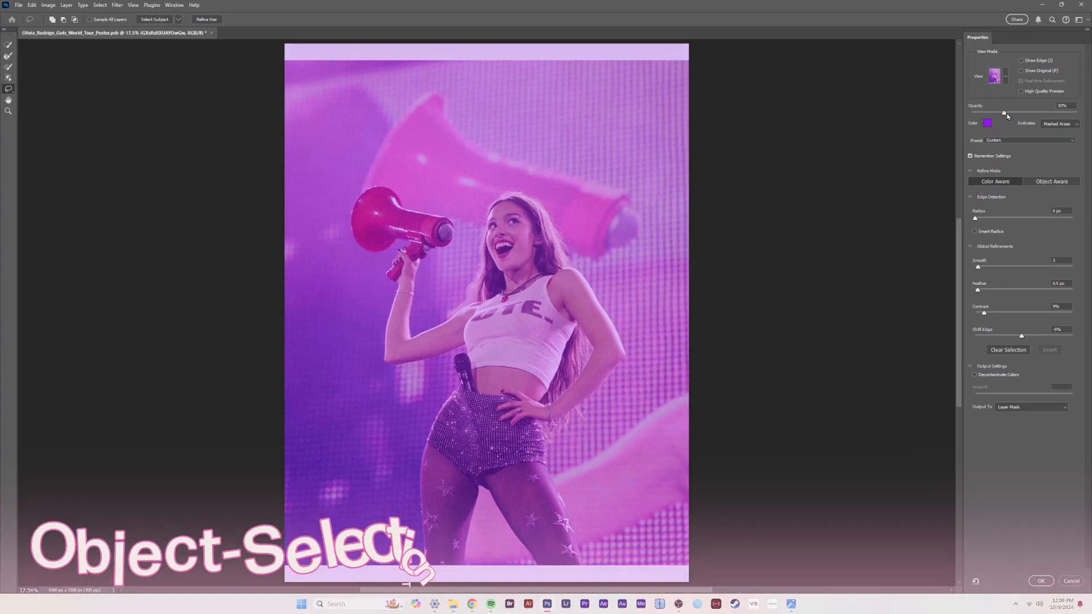
{"action": "left_click_drag", "start_coordinate": [1007, 114], "coordinate": [1032, 110]}
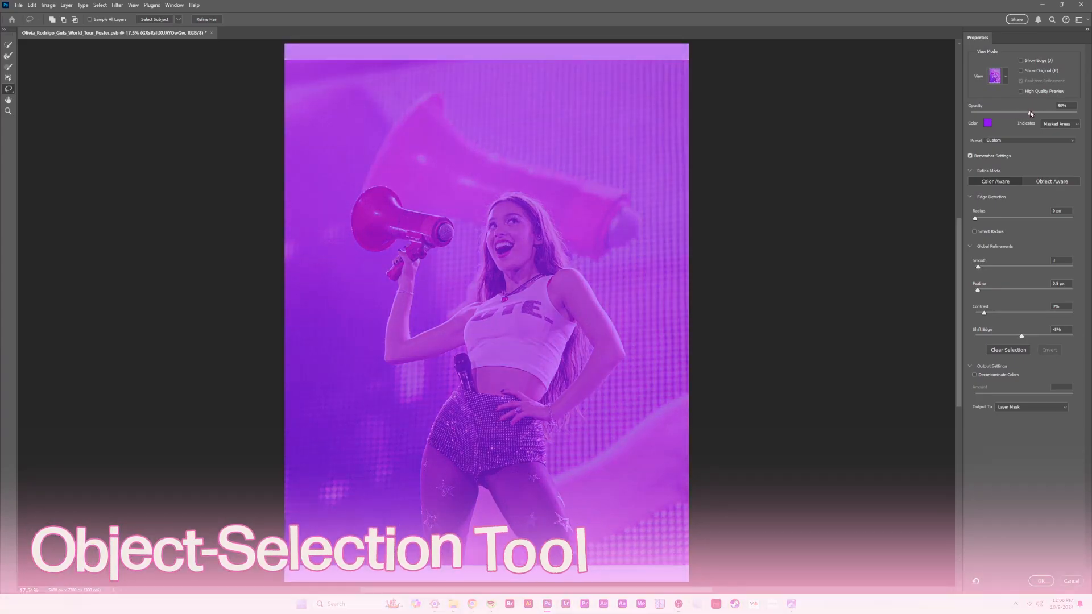
Add the singer, her megaphone and the microphone at her waist to the selection with the Object Selection tool.
{"action": "key", "text": "w"}
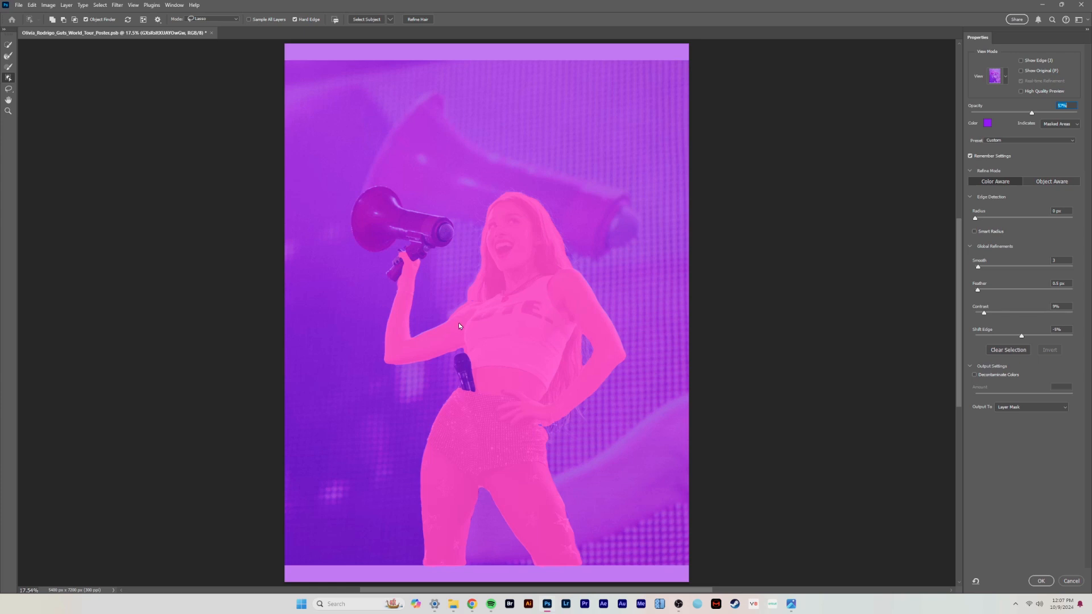
{"action": "left_click", "coordinate": [437, 279]}
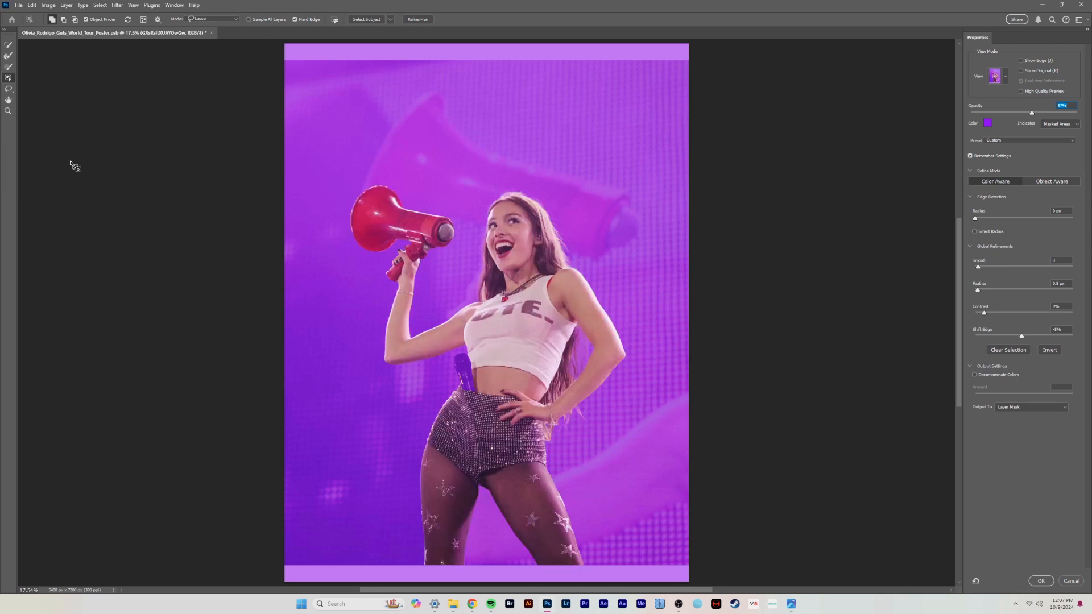
{"action": "left_click", "coordinate": [9, 89]}
{"action": "key", "text": "ctrl+plus"}
{"action": "key", "text": "ctrl+plus"}
{"action": "key", "text": "ctrl+plus"}
{"action": "key", "text": "ctrl+plus"}
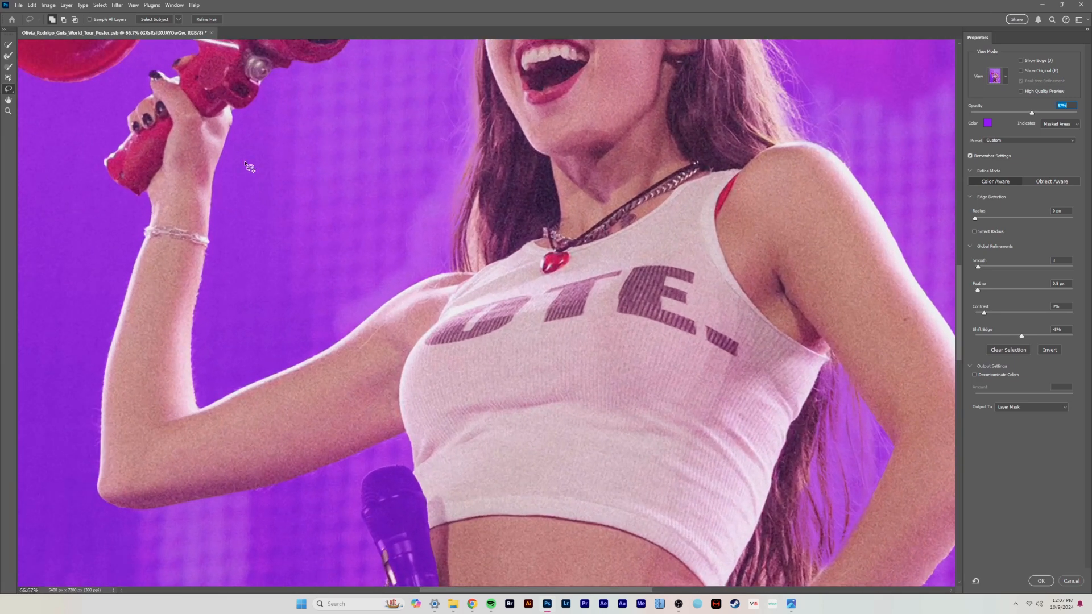
{"action": "scroll", "coordinate": [308, 161], "scroll_direction": "down", "scroll_amount": 3}
{"action": "scroll", "coordinate": [623, 312], "scroll_direction": "left", "scroll_amount": 2}
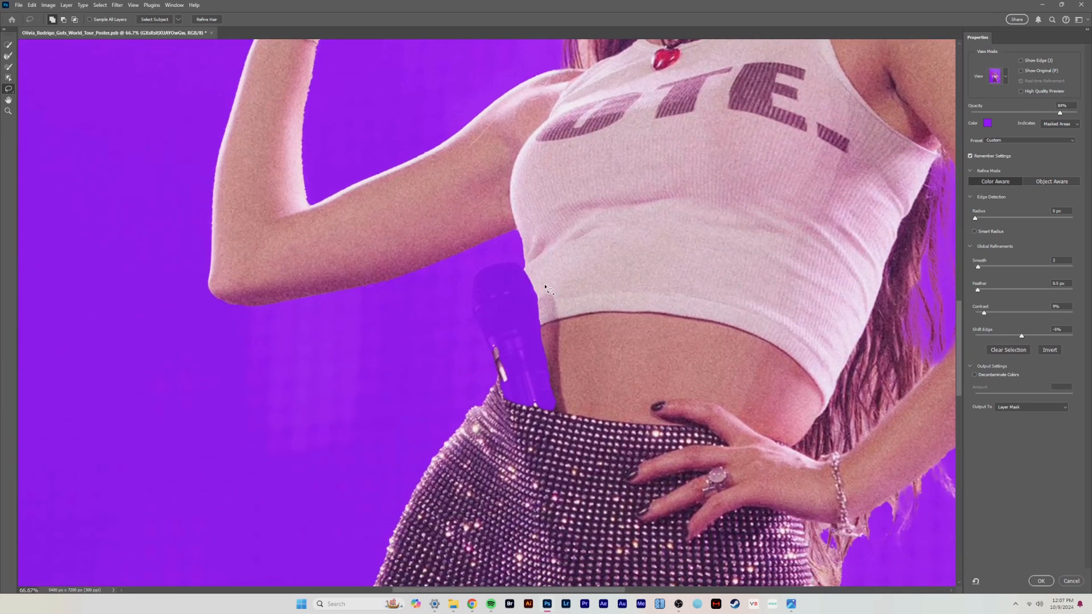
{"action": "key", "text": "ctrl+plus"}
{"action": "left_click", "coordinate": [8, 77]}
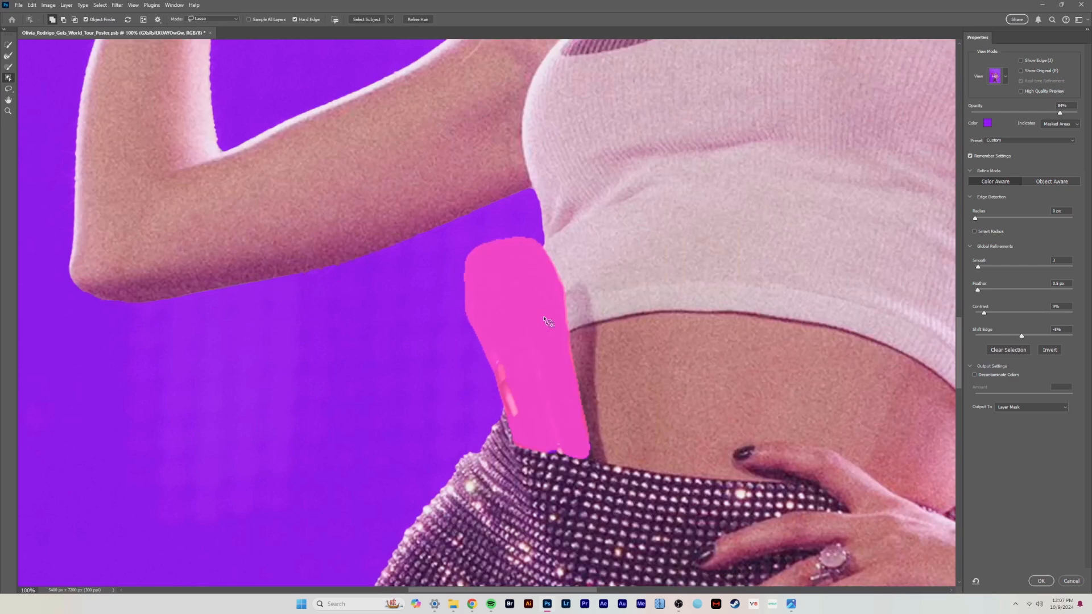
{"action": "left_click", "coordinate": [8, 89]}
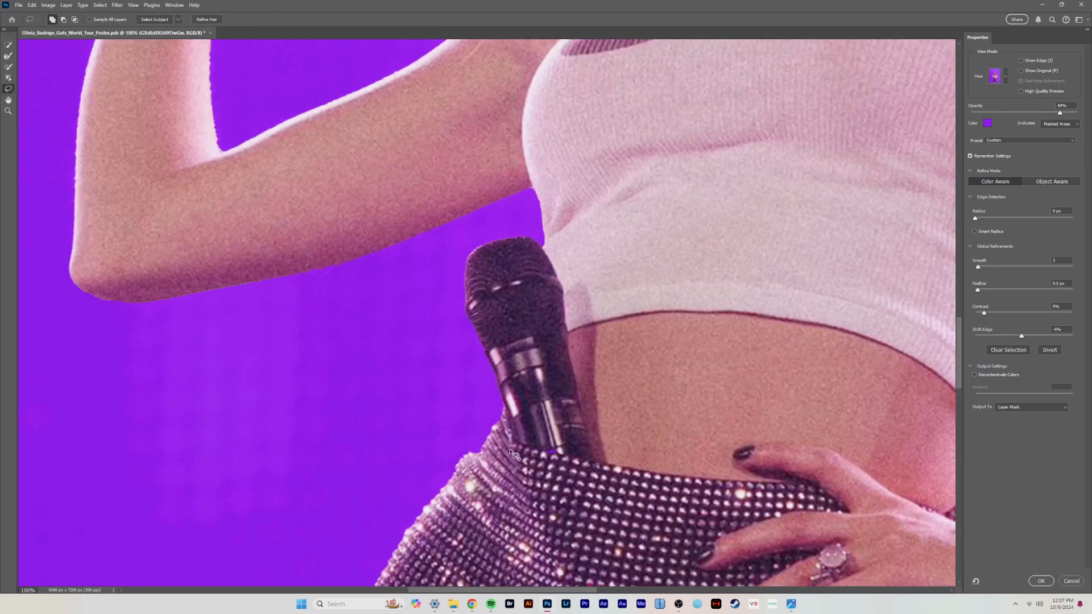
Trim the selection along the upper rim of the megaphone's horn with the Lasso tool in subtract mode.
{"action": "key", "text": "ctrl+plus"}
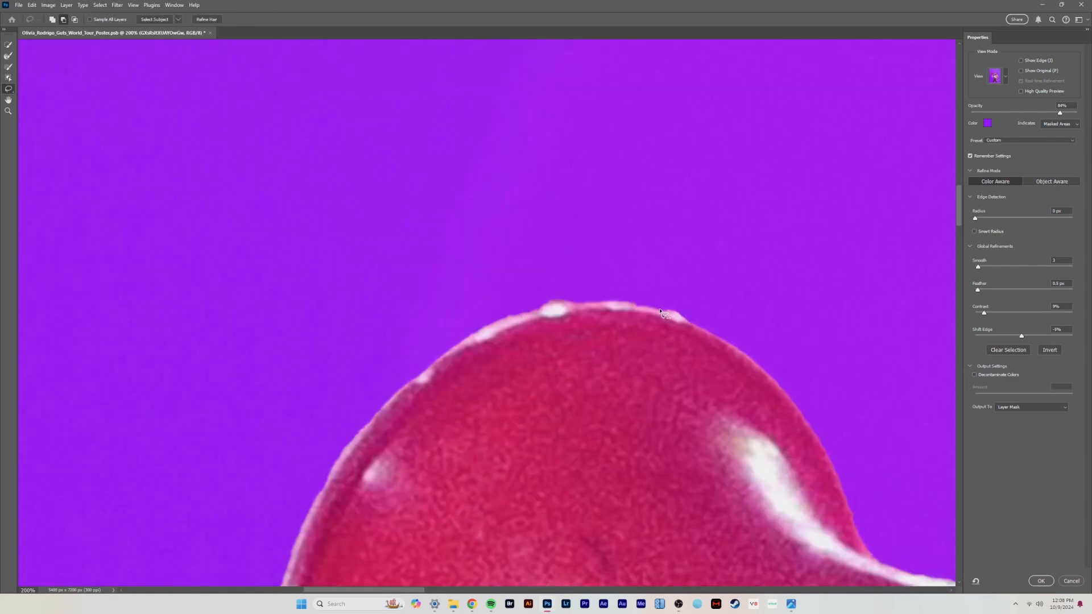
{"action": "left_click_drag", "start_coordinate": [692, 324], "coordinate": [716, 250]}
{"action": "mouse_move", "coordinate": [578, 272]}
{"action": "left_mouse_down"}
{"action": "mouse_move", "coordinate": [699, 273]}
{"action": "mouse_move", "coordinate": [532, 312]}
{"action": "left_mouse_up"}
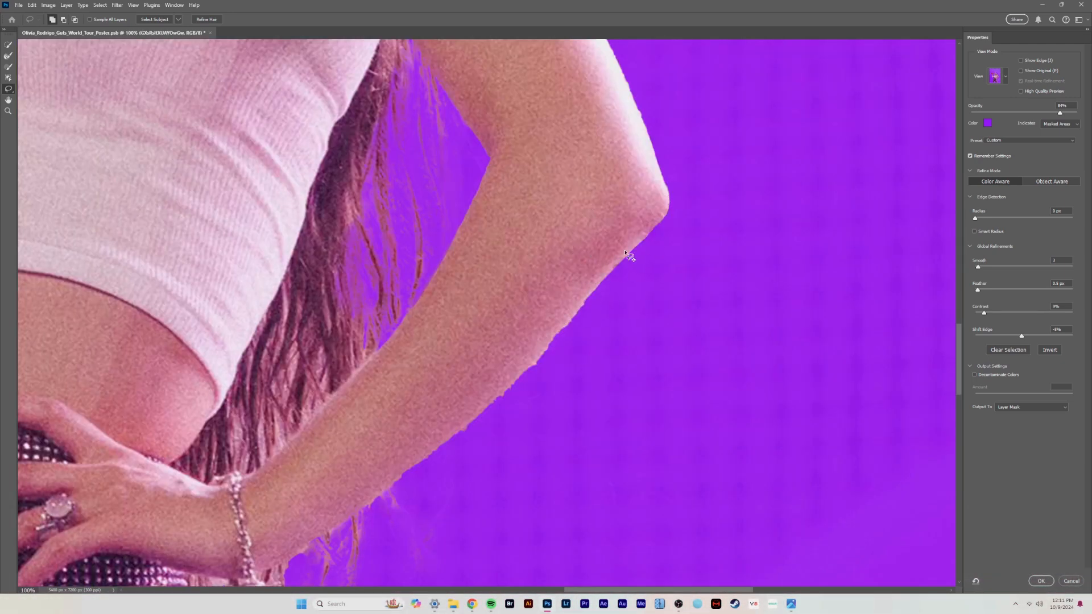
Clean up the selection along the outer edge of the bent forearm, from elbow towards wrist, with the Lasso tool.
{"action": "left_click_drag", "start_coordinate": [603, 284], "coordinate": [570, 240]}
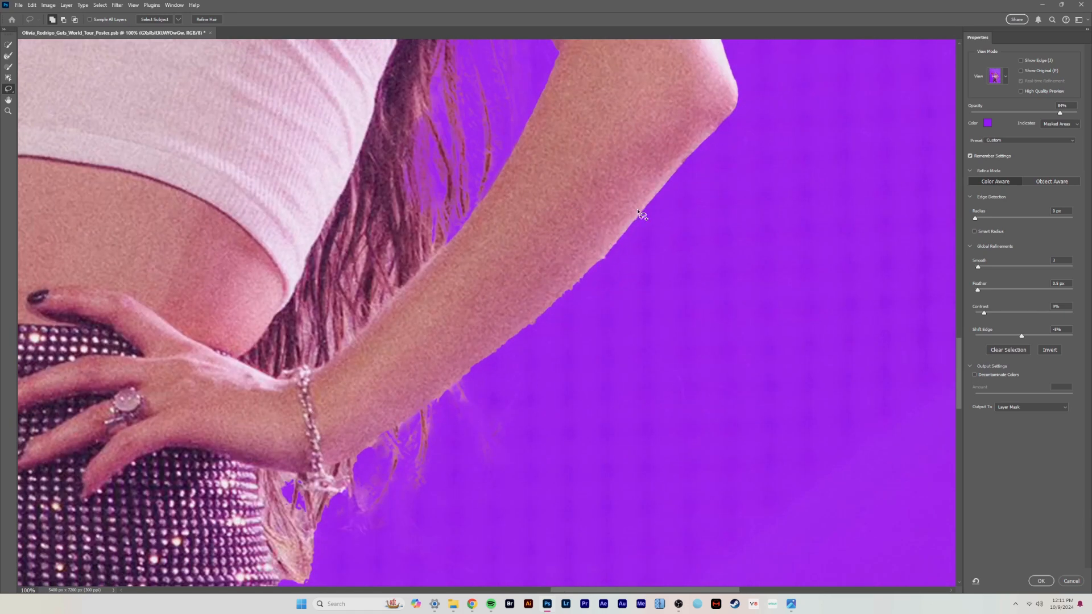
{"action": "left_click_drag", "start_coordinate": [482, 344], "coordinate": [539, 252]}
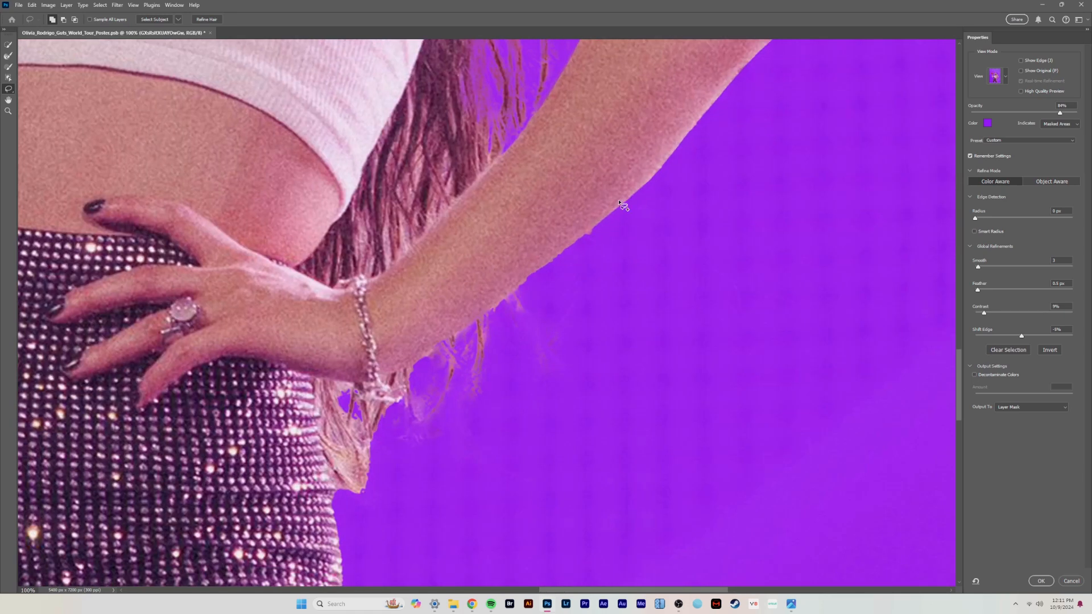
{"action": "mouse_move", "coordinate": [526, 304]}
{"action": "left_mouse_down"}
{"action": "mouse_move", "coordinate": [714, 251]}
{"action": "mouse_move", "coordinate": [637, 270]}
{"action": "left_mouse_up"}
{"action": "key", "text": "r"}
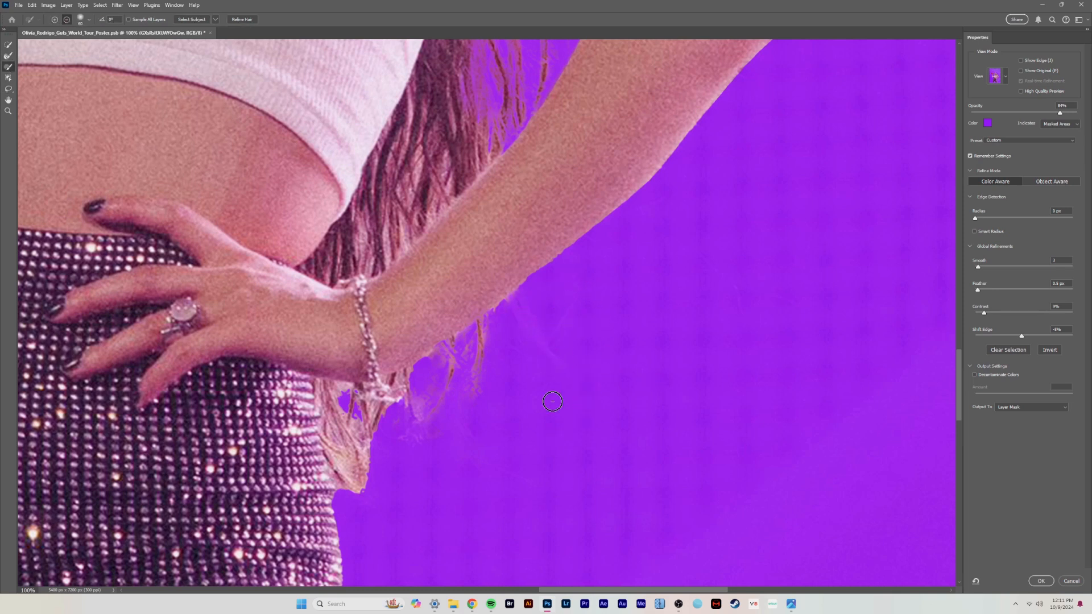
Lasso along the side of the microphone facing the waist to complete its selection down to the shorts.
{"action": "key", "text": "l"}
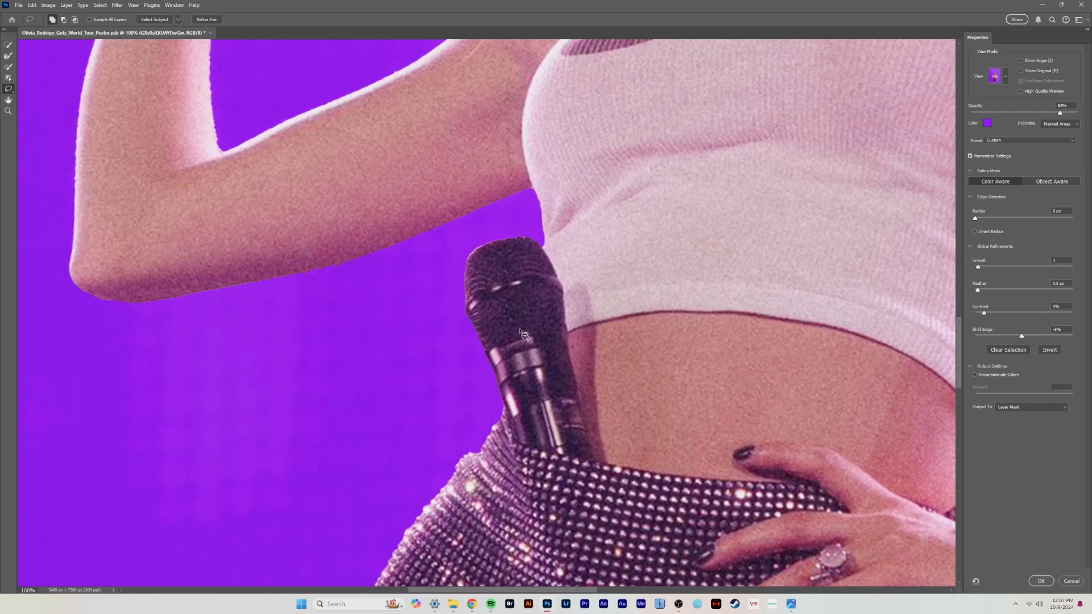
{"action": "mouse_move", "coordinate": [549, 249]}
{"action": "left_mouse_down"}
{"action": "mouse_move", "coordinate": [672, 470]}
{"action": "mouse_move", "coordinate": [627, 534]}
{"action": "mouse_move", "coordinate": [580, 458]}
{"action": "left_mouse_up"}
{"action": "key", "text": "ctrl+minus"}
{"action": "key", "text": "ctrl+minus"}
{"action": "key", "text": "ctrl+minus"}
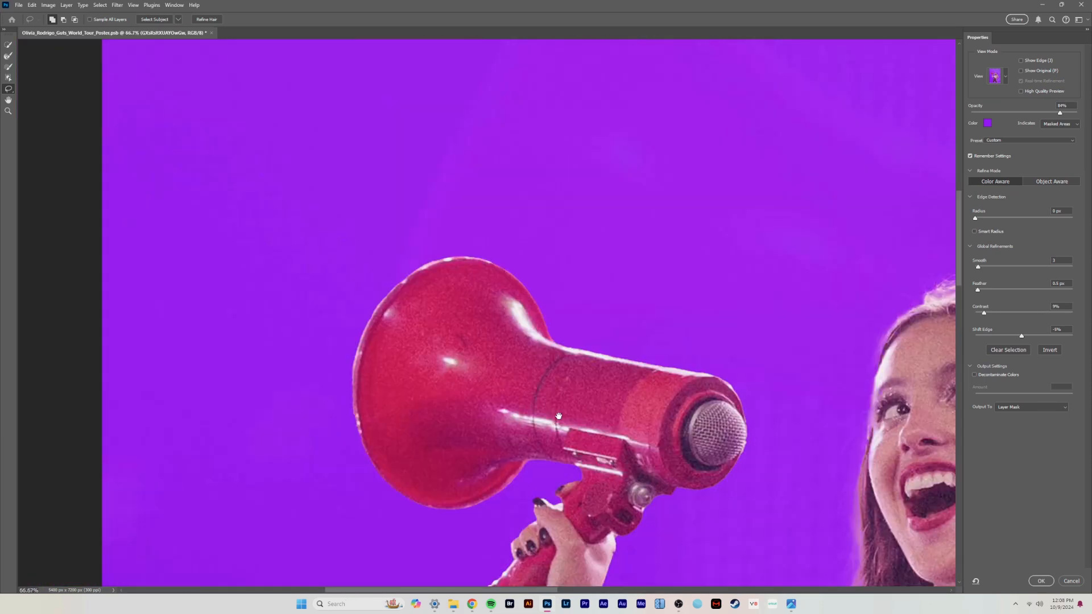
Refine the selection around the megaphone's rounded mouthpiece end with the Lasso tool.
{"action": "left_click_drag", "start_coordinate": [558, 416], "coordinate": [404, 213]}
{"action": "key", "text": "ctrl+plus"}
{"action": "key", "text": "ctrl+plus"}
{"action": "left_click_drag", "start_coordinate": [719, 210], "coordinate": [607, 405]}
{"action": "mouse_move", "coordinate": [623, 201]}
{"action": "left_mouse_down"}
{"action": "mouse_move", "coordinate": [628, 221]}
{"action": "mouse_move", "coordinate": [552, 314]}
{"action": "left_mouse_up"}
{"action": "left_click_drag", "start_coordinate": [626, 205], "coordinate": [625, 235]}
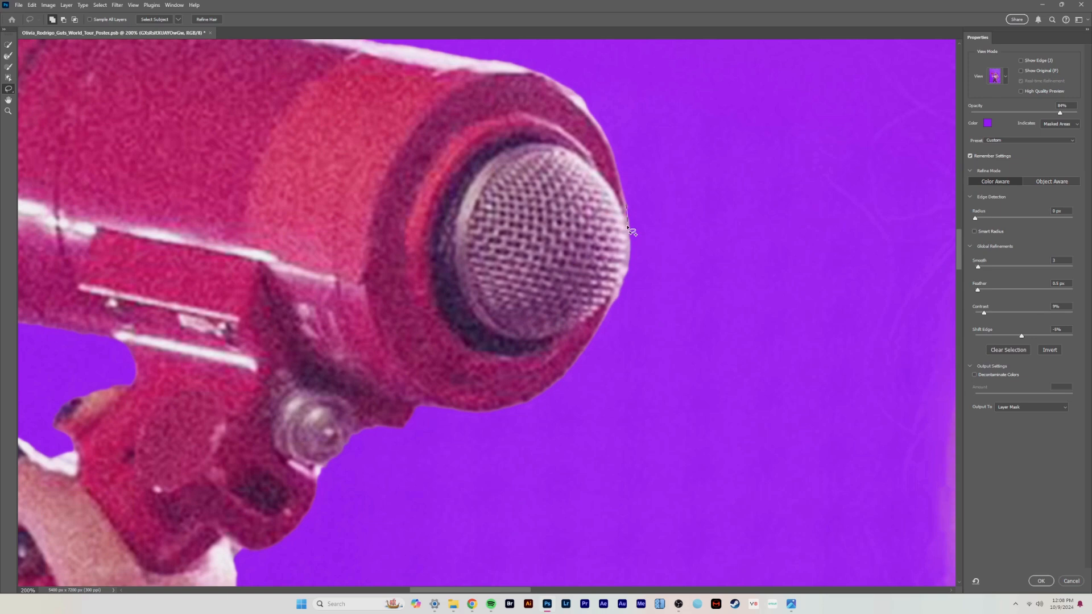
Refine the loose hair strands below the bent forearm, near the bracelet, with the Refine Edge Brush.
{"action": "key", "text": "ctrl+minus"}
{"action": "key", "text": "ctrl+minus"}
{"action": "key", "text": "ctrl+minus"}
{"action": "key", "text": "ctrl+minus"}
{"action": "scroll", "coordinate": [523, 286], "scroll_direction": "down", "scroll_amount": 5}
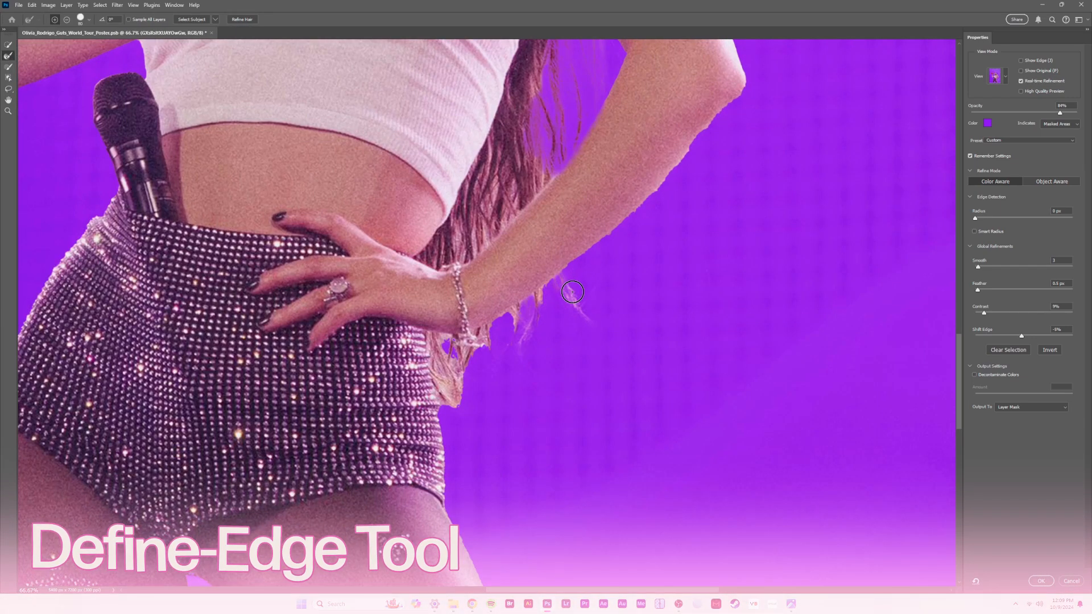
{"action": "left_click_drag", "start_coordinate": [540, 302], "coordinate": [493, 351]}
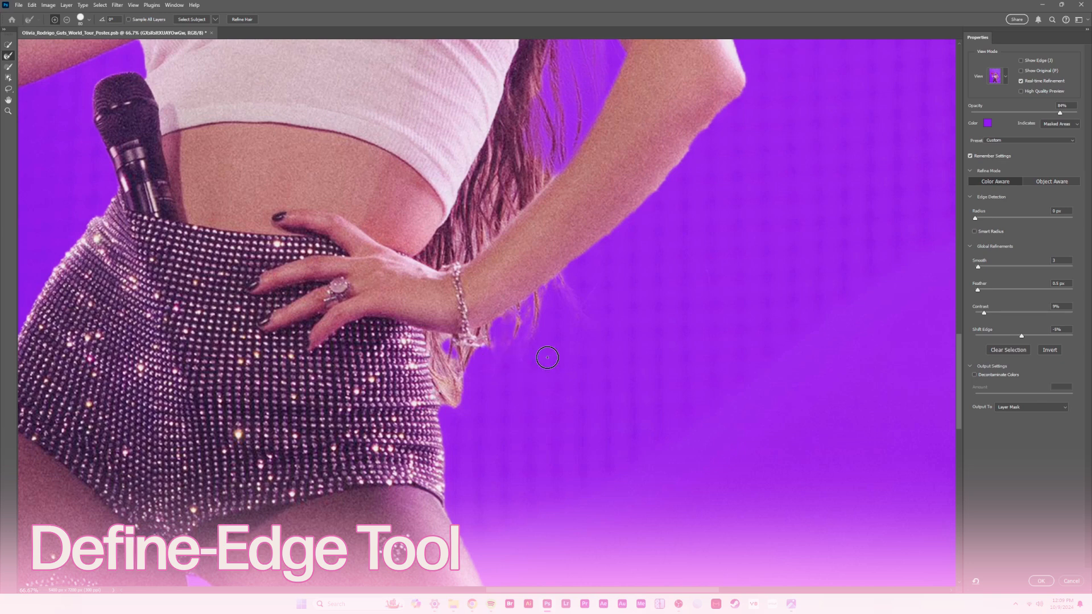
Adjust the Brush tool's settings and paint the shirt edge and hair beside the bent arm back into the selection.
{"action": "scroll", "coordinate": [563, 336], "scroll_direction": "up", "scroll_amount": 5}
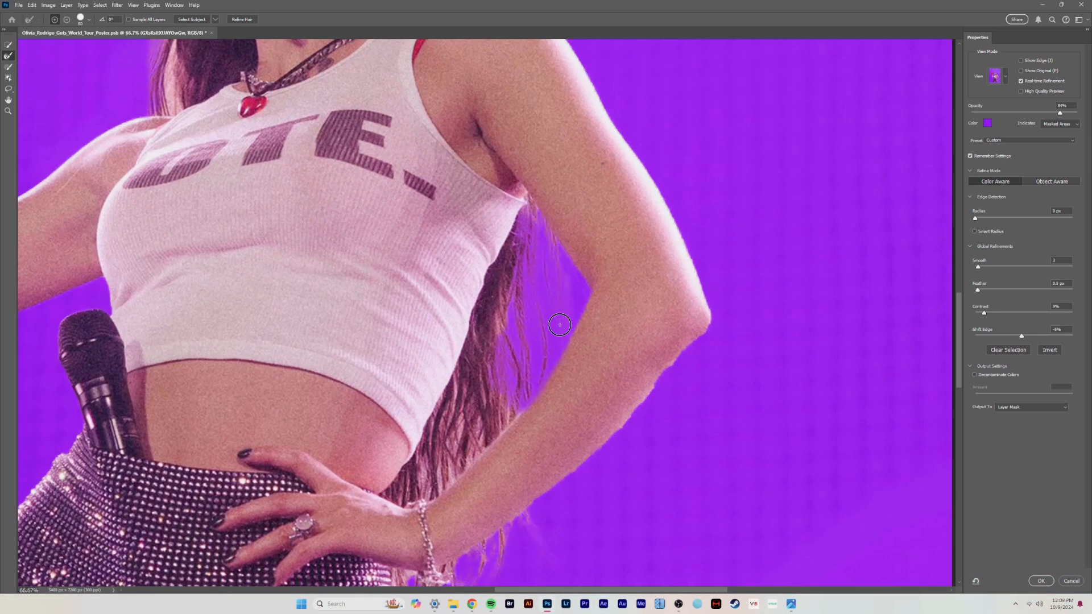
{"action": "scroll", "coordinate": [550, 300], "scroll_direction": "up", "scroll_amount": 2}
{"action": "left_click", "coordinate": [8, 66]}
{"action": "left_click", "coordinate": [89, 21]}
{"action": "left_click", "coordinate": [274, 274]}
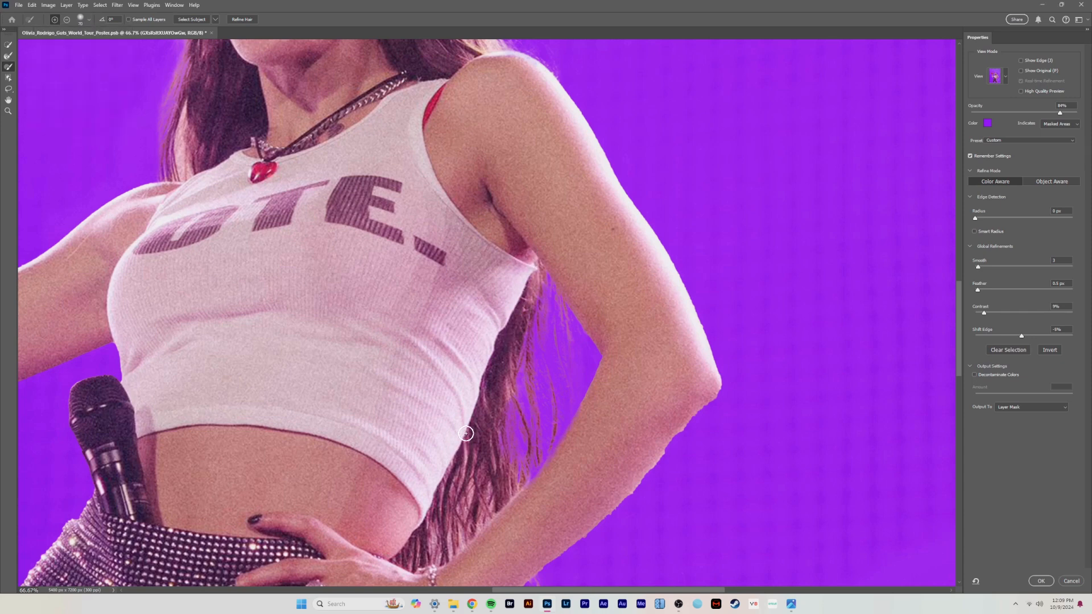
{"action": "left_click_drag", "start_coordinate": [451, 445], "coordinate": [586, 574]}
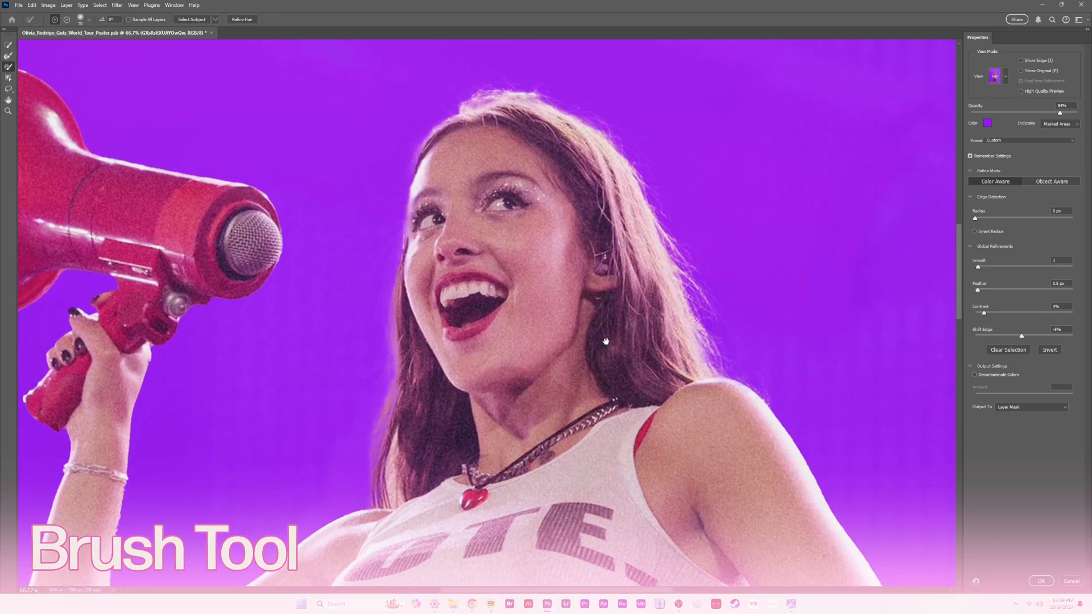
Paint the hairline and side of the face into the selection with a smaller brush and output it as a layer mask.
{"action": "key", "text": "bracketleft"}
{"action": "key", "text": "bracketleft"}
{"action": "key", "text": "bracketleft"}
{"action": "key", "text": "bracketleft"}
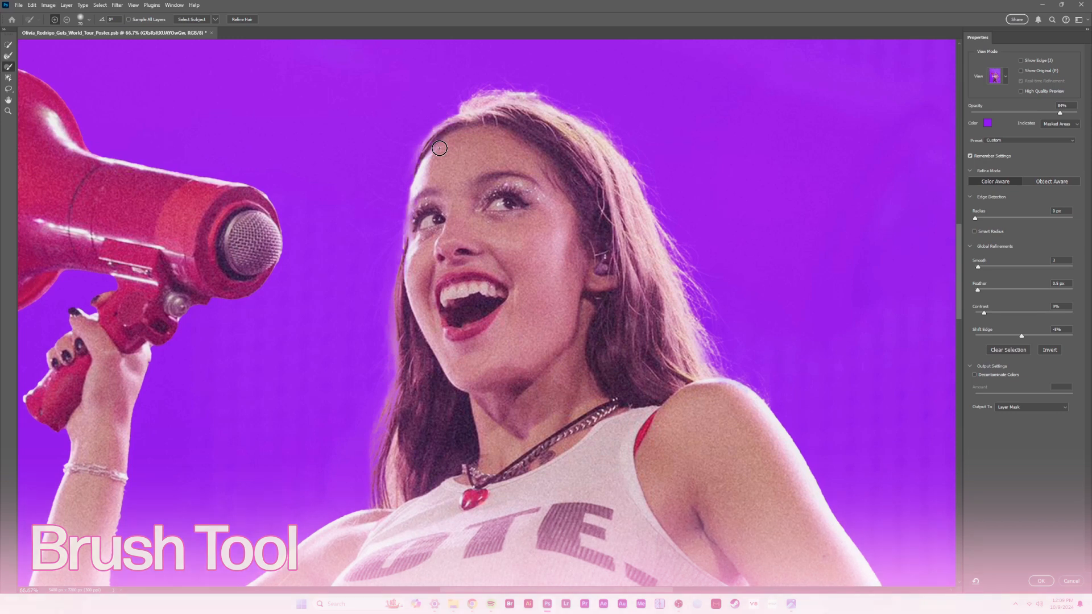
{"action": "scroll", "coordinate": [440, 148], "scroll_direction": "up", "scroll_amount": 3}
{"action": "scroll", "coordinate": [463, 288], "scroll_direction": "down", "scroll_amount": 2}
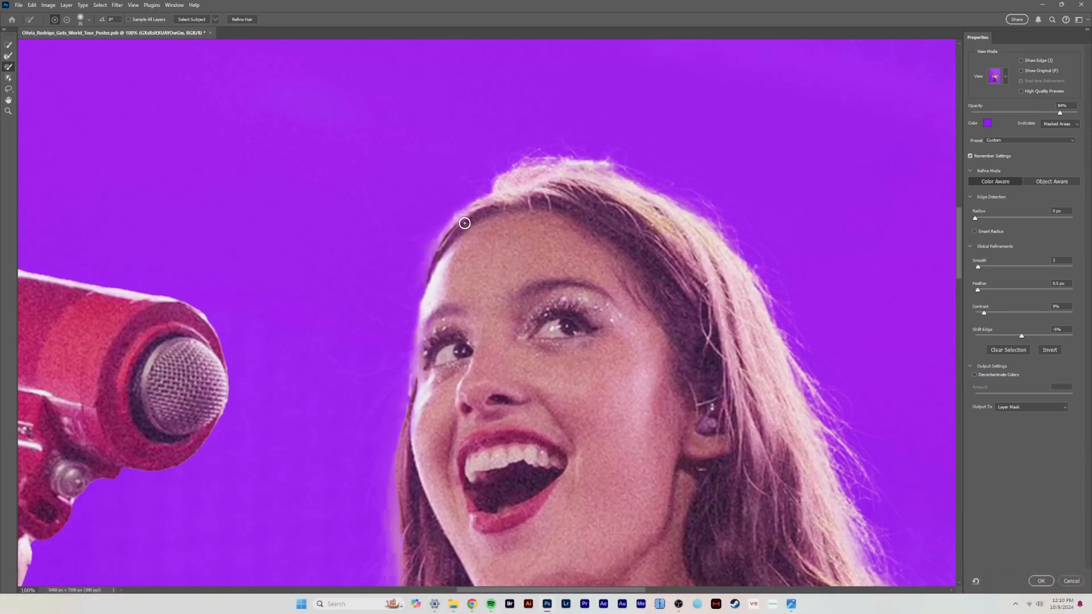
{"action": "left_click_drag", "start_coordinate": [446, 246], "coordinate": [436, 283]}
{"action": "mouse_move", "coordinate": [449, 236]}
{"action": "left_mouse_down"}
{"action": "mouse_move", "coordinate": [433, 273]}
{"action": "mouse_move", "coordinate": [414, 438]}
{"action": "left_mouse_up"}
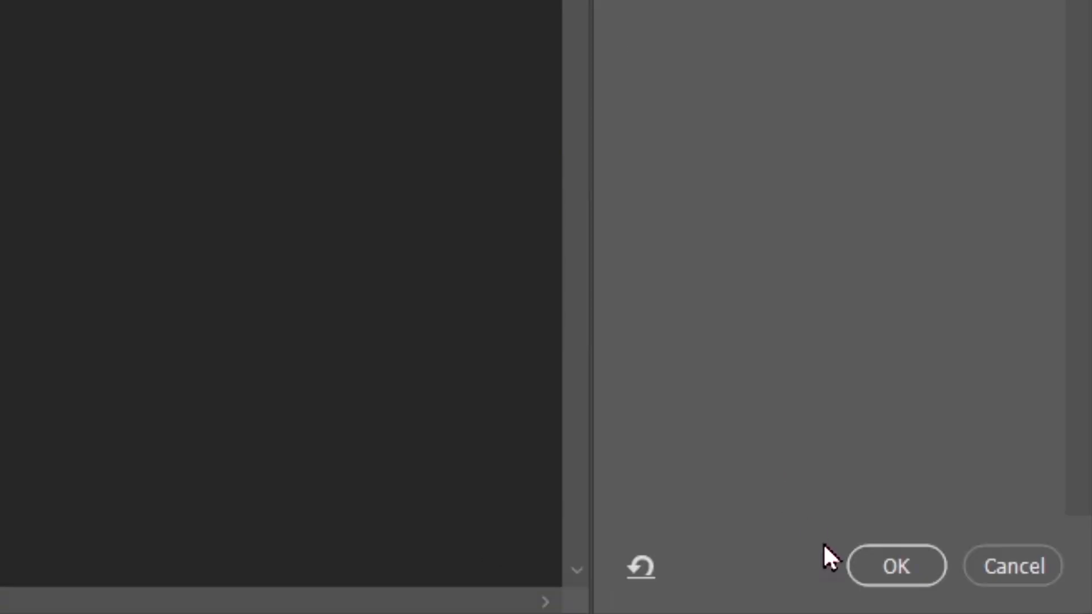
{"action": "left_click", "coordinate": [869, 561]}
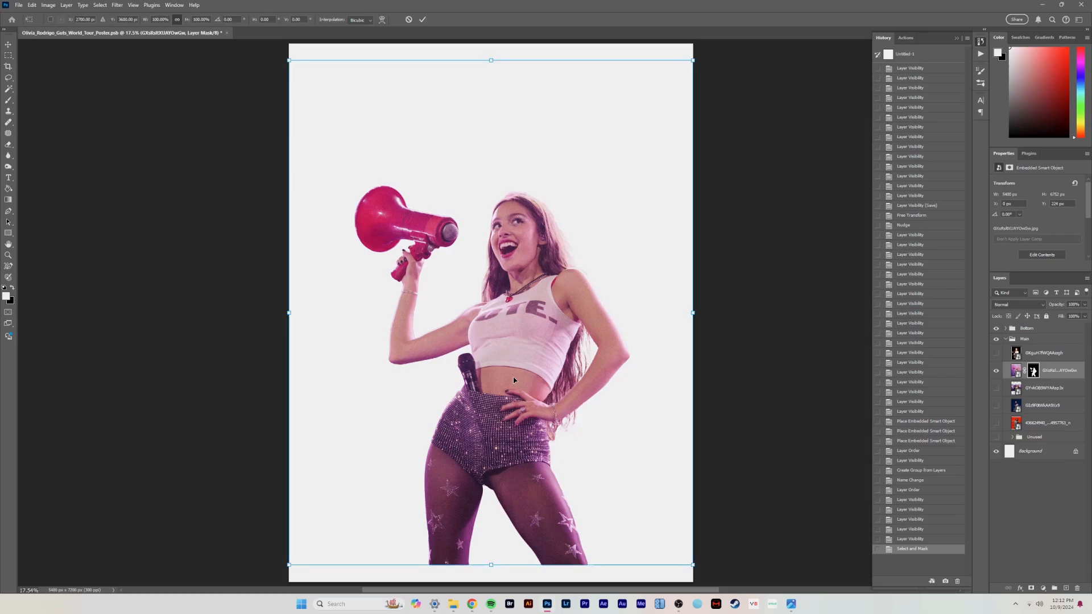
Scale the masked megaphone figure up to the full canvas height and rename its layer Olivia Vote Tee.
{"action": "mouse_move", "coordinate": [488, 43]}
{"action": "left_mouse_down"}
{"action": "mouse_move", "coordinate": [480, 73]}
{"action": "mouse_move", "coordinate": [490, 46]}
{"action": "left_mouse_up"}
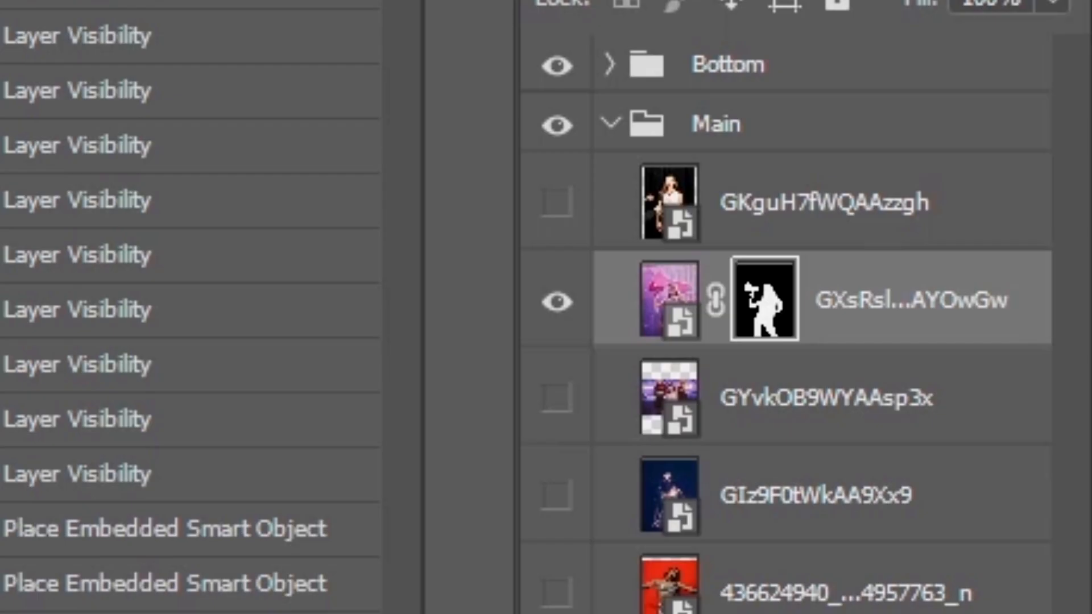
{"action": "double_click", "coordinate": [1070, 371]}
{"action": "type", "text": "Olivia Vote Tee"}
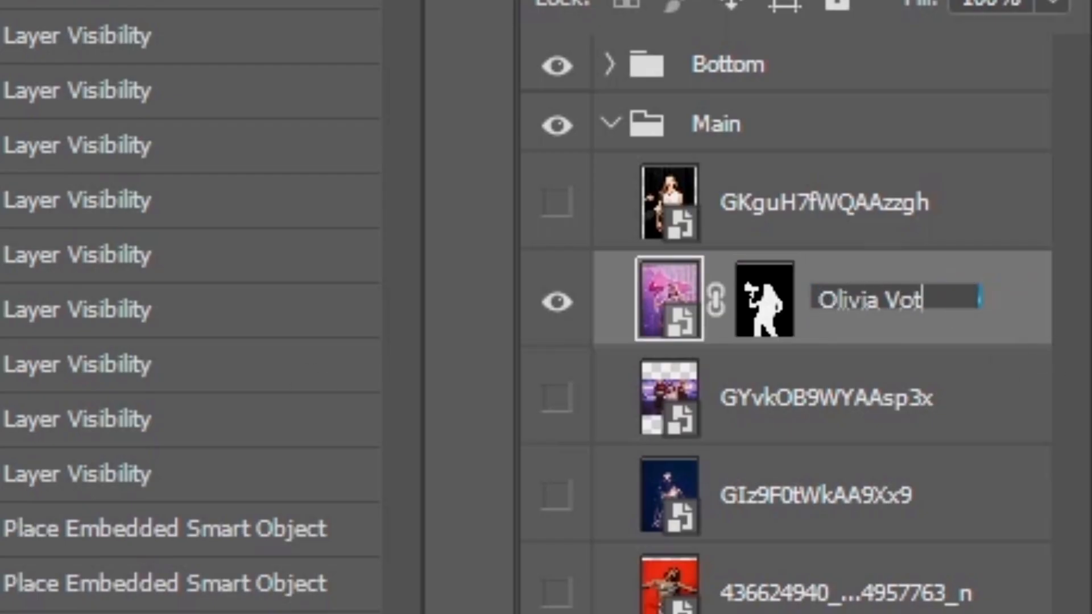
{"action": "key", "text": "Return"}
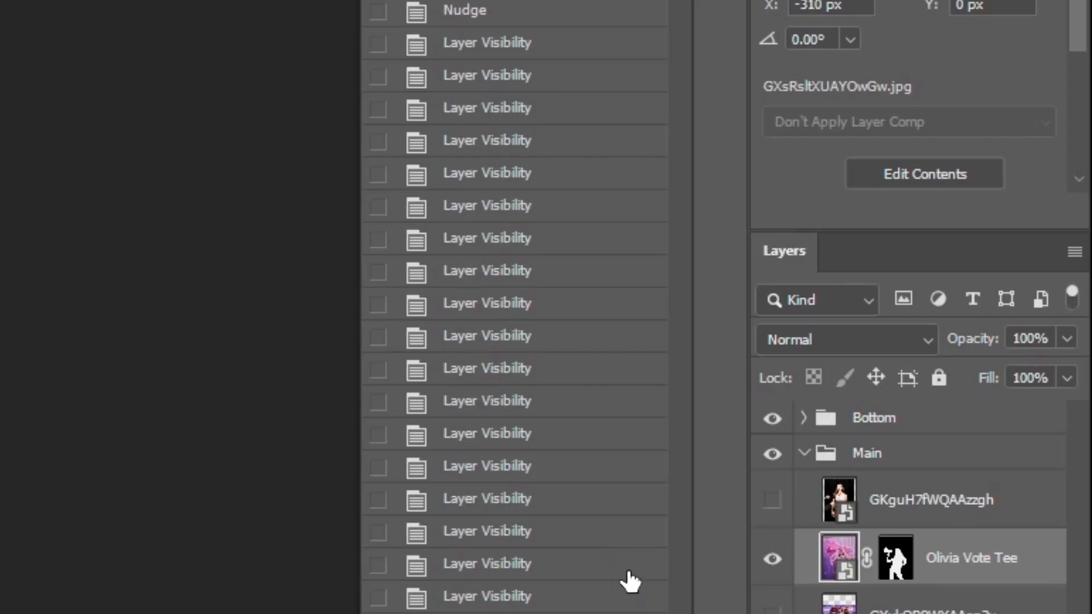
Convert the masked Olivia Vote Tee layer into a smart object.
{"action": "right_click", "coordinate": [952, 320]}
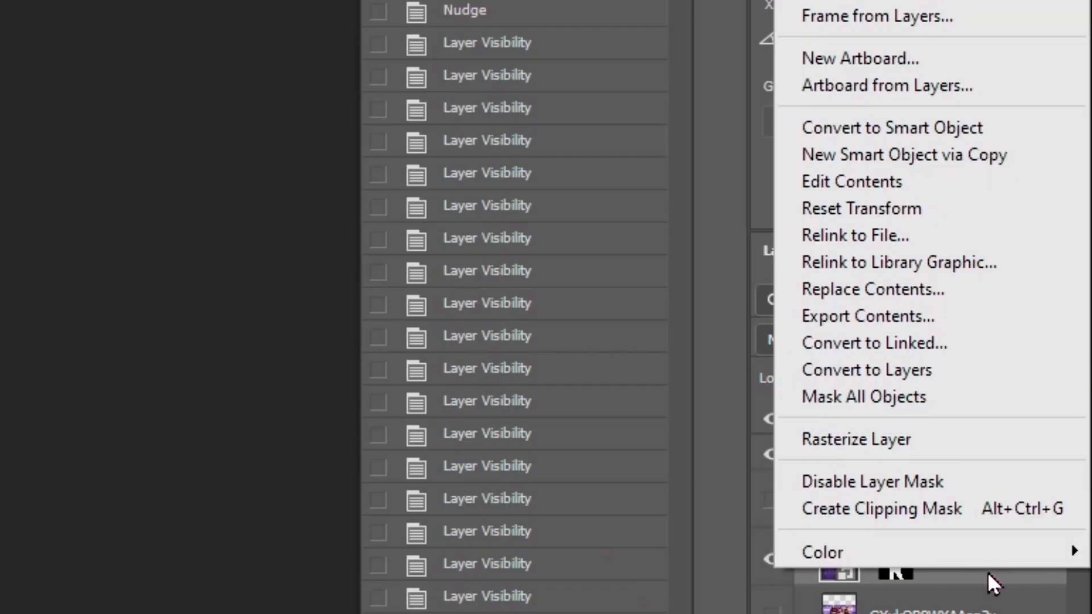
{"action": "left_click", "coordinate": [962, 128]}
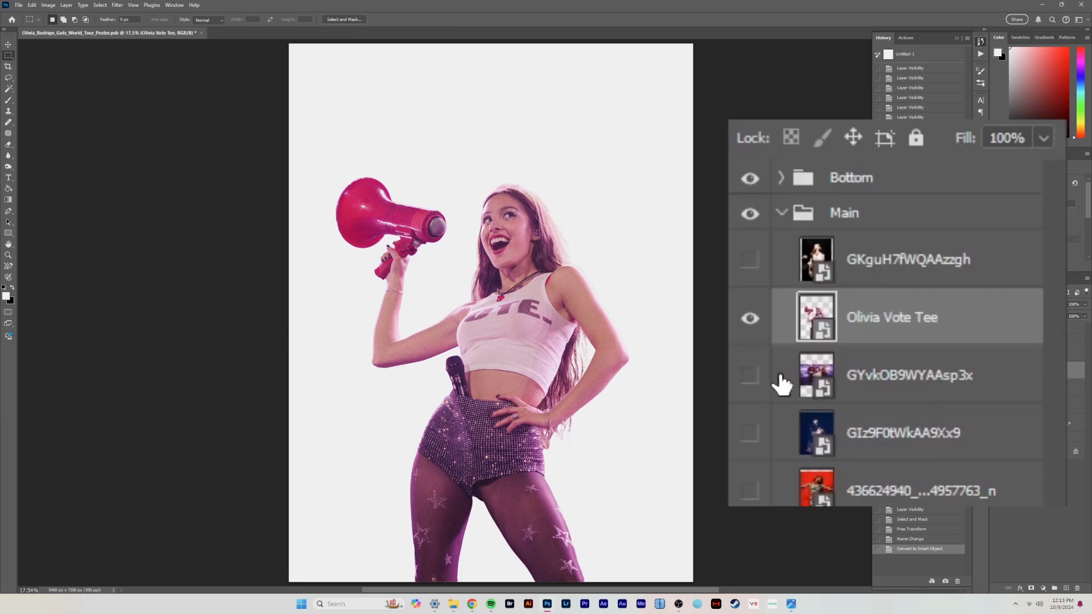
{"action": "key", "text": "ctrl+z"}
{"action": "key", "text": "ctrl+shift+z"}
Open the Olivia Vote Tee smart object's contents, paint a red zigzag on a new layer, save, and return to the poster.
{"action": "double_click", "coordinate": [827, 338]}
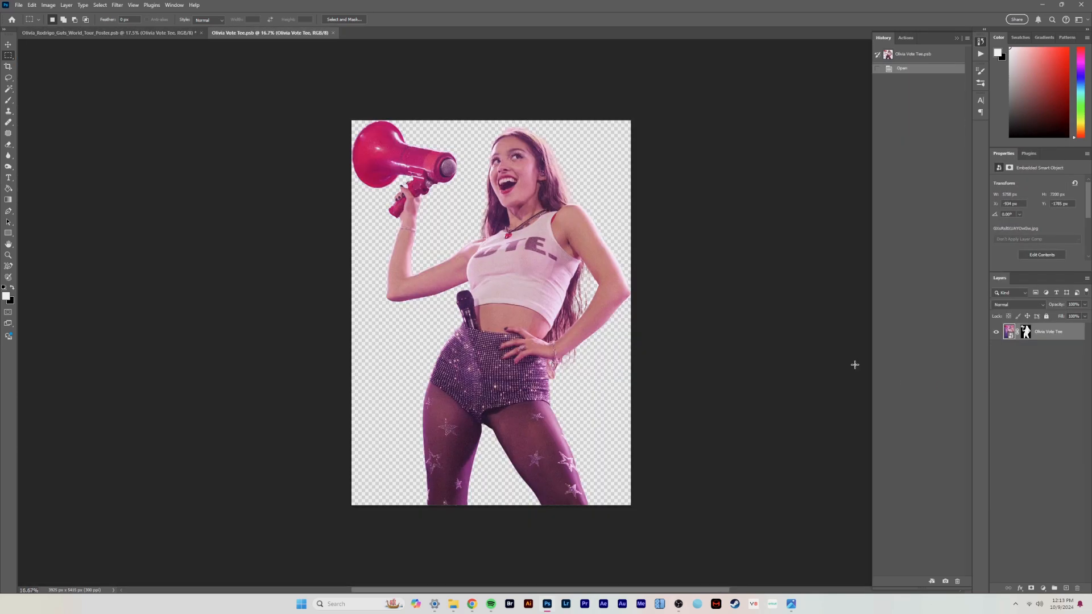
{"action": "key", "text": "ctrl+0"}
{"action": "key", "text": "b"}
{"action": "left_click", "coordinate": [1066, 588]}
{"action": "left_click", "coordinate": [1063, 66]}
{"action": "left_click_drag", "start_coordinate": [412, 188], "coordinate": [538, 471]}
{"action": "key", "text": "ctrl+s"}
{"action": "left_click", "coordinate": [148, 33]}
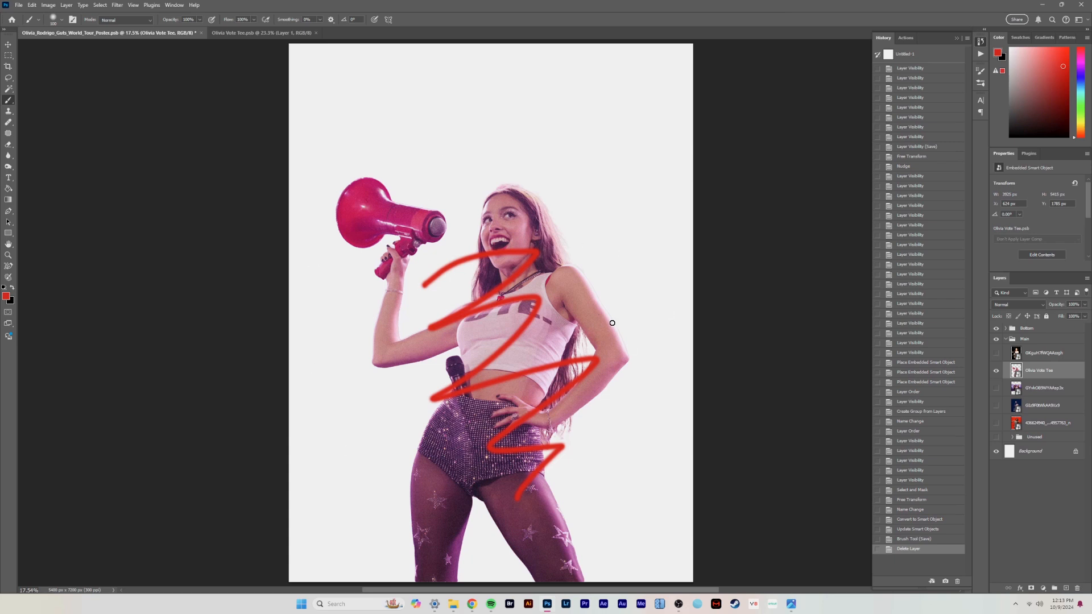
Remove the red zigzag from the smart object's contents, save them, and return to the poster document.
{"action": "left_click", "coordinate": [269, 33]}
{"action": "key", "text": "ctrl+z"}
{"action": "key", "text": "ctrl+s"}
{"action": "left_click", "coordinate": [108, 32]}
Scale the Olivia Vote Tee cutout down, move it to the poster's upper middle, and delete the GKguH7fWQAAzzgh photo layer.
{"action": "key", "text": "ctrl+t"}
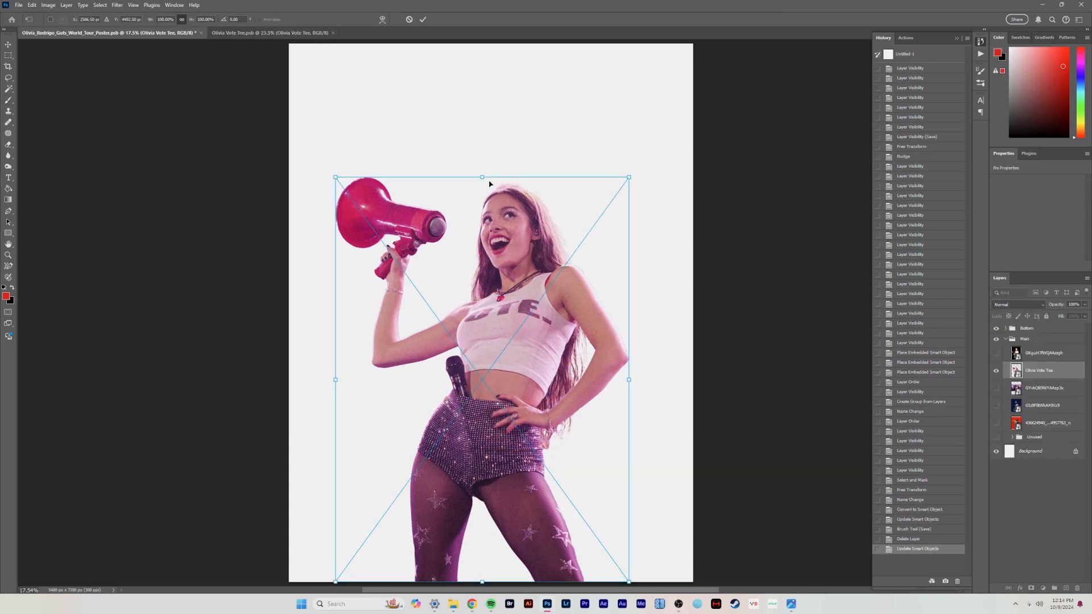
{"action": "left_click_drag", "start_coordinate": [334, 176], "coordinate": [382, 239]}
{"action": "left_click_drag", "start_coordinate": [509, 273], "coordinate": [518, 223]}
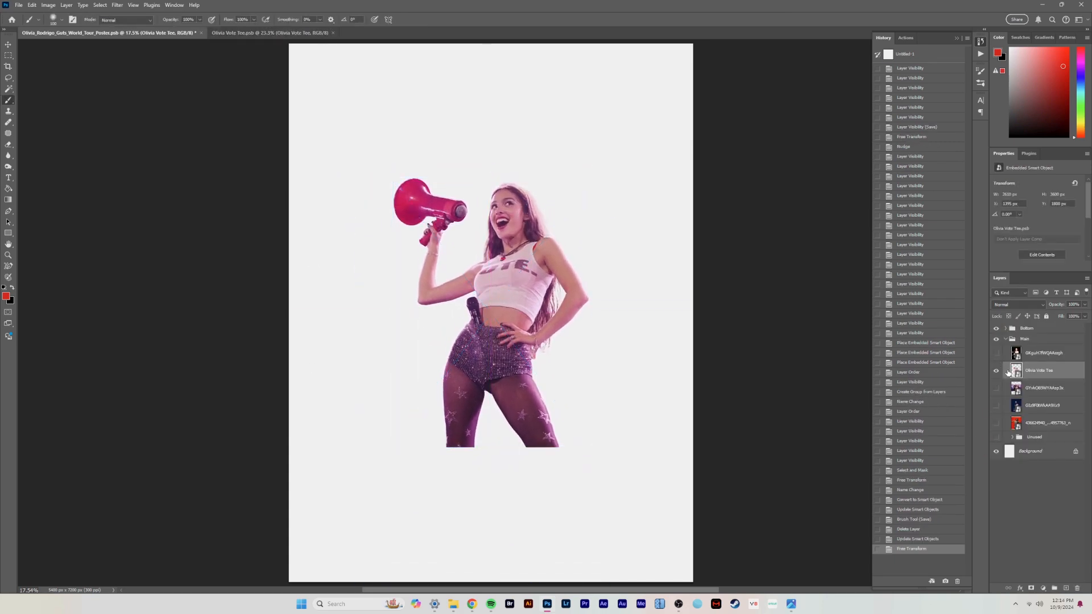
{"action": "left_click", "coordinate": [1077, 587]}
Add a solid color fill layer in pale pink #e4c2d6 sampled from the singer's shirt, and delete the Background layer.
{"action": "left_click", "coordinate": [1044, 440]}
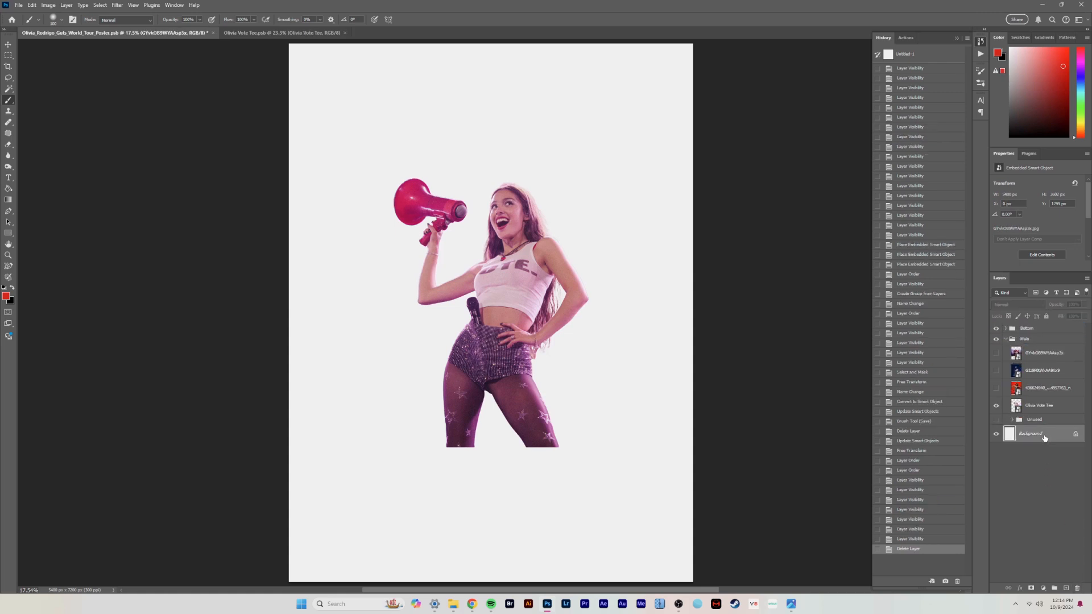
{"action": "left_click", "coordinate": [1043, 587]}
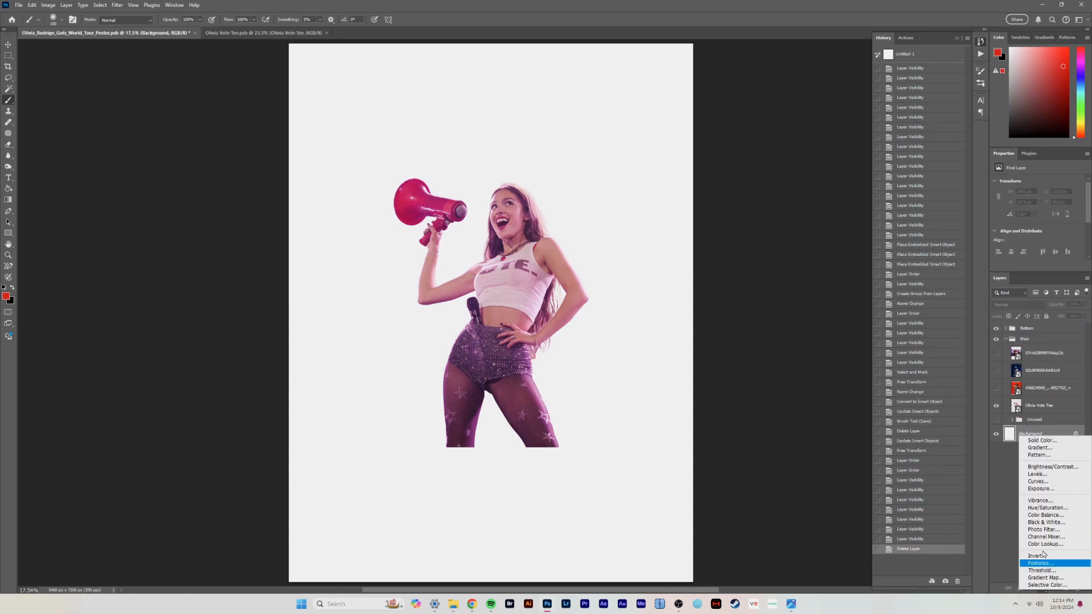
{"action": "left_click", "coordinate": [1042, 442]}
{"action": "left_click", "coordinate": [495, 294]}
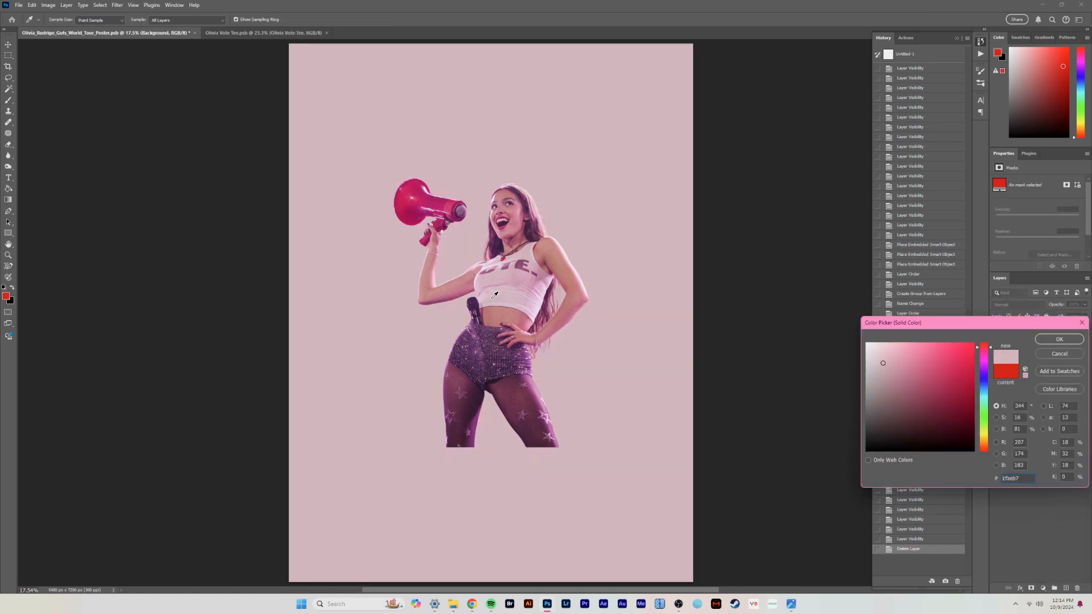
{"action": "left_click", "coordinate": [485, 293]}
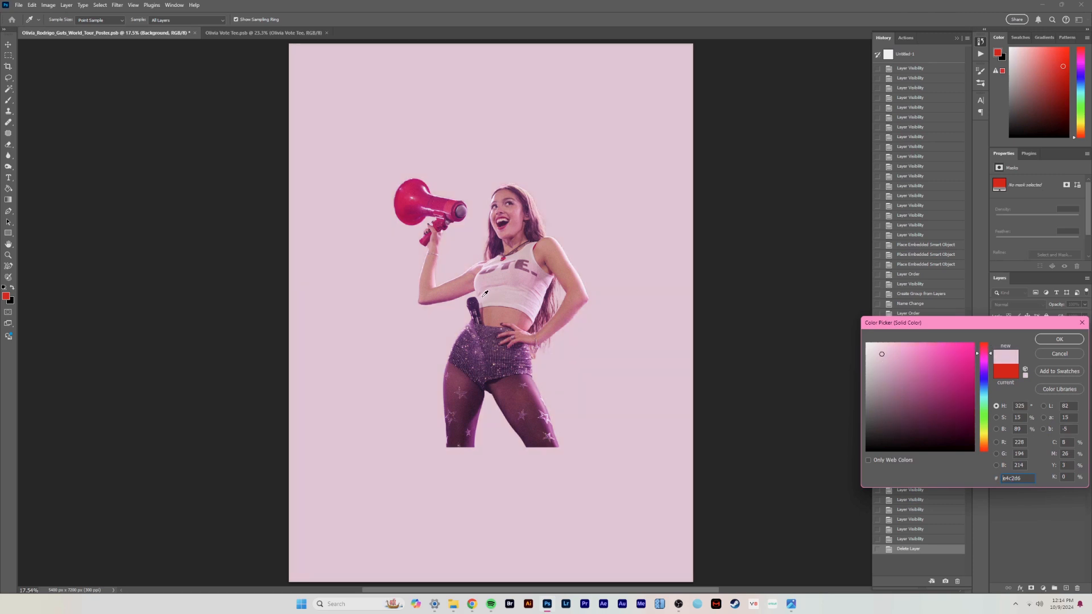
{"action": "left_click", "coordinate": [1059, 339]}
{"action": "left_click", "coordinate": [1064, 456]}
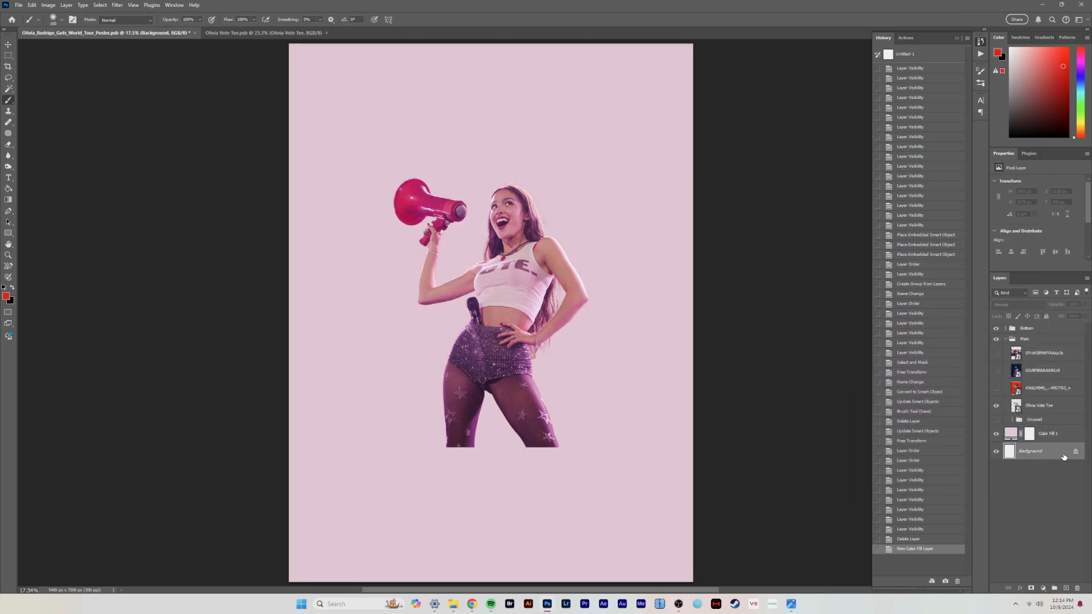
{"action": "left_click", "coordinate": [1078, 589]}
Expand the Unused group, bring up its electric guitar photo, and hide the Olivia Vote Tee layer.
{"action": "left_click", "coordinate": [1056, 421]}
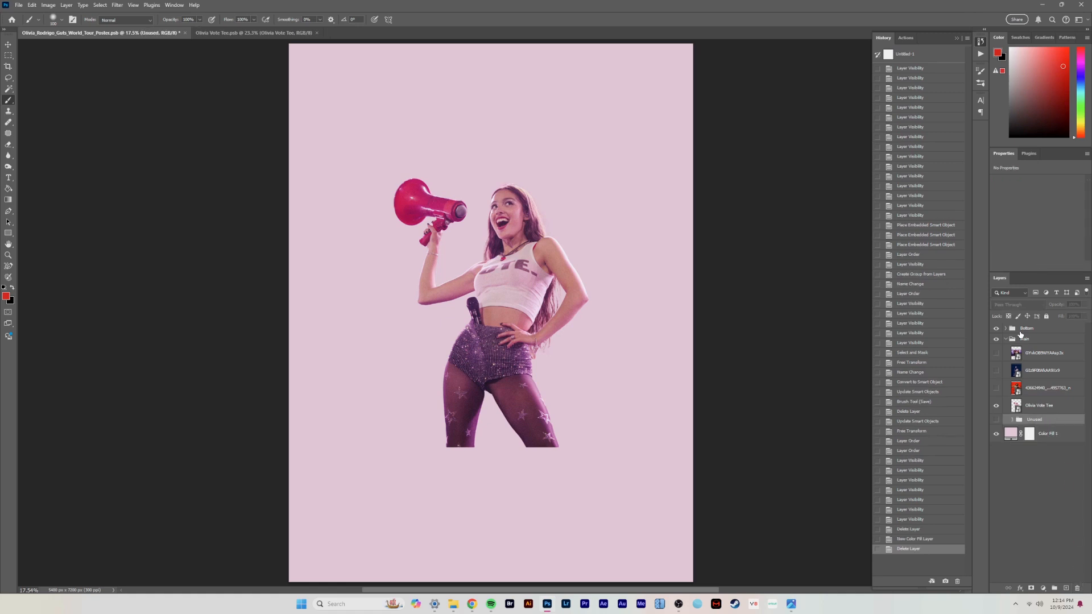
{"action": "left_click", "coordinate": [1027, 330]}
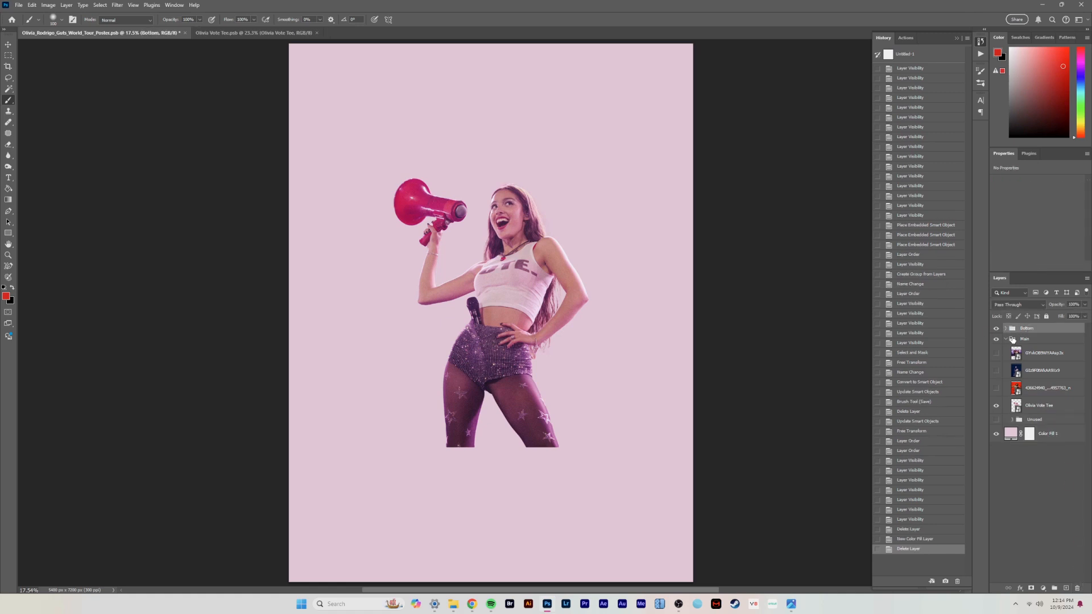
{"action": "left_click", "coordinate": [1012, 420]}
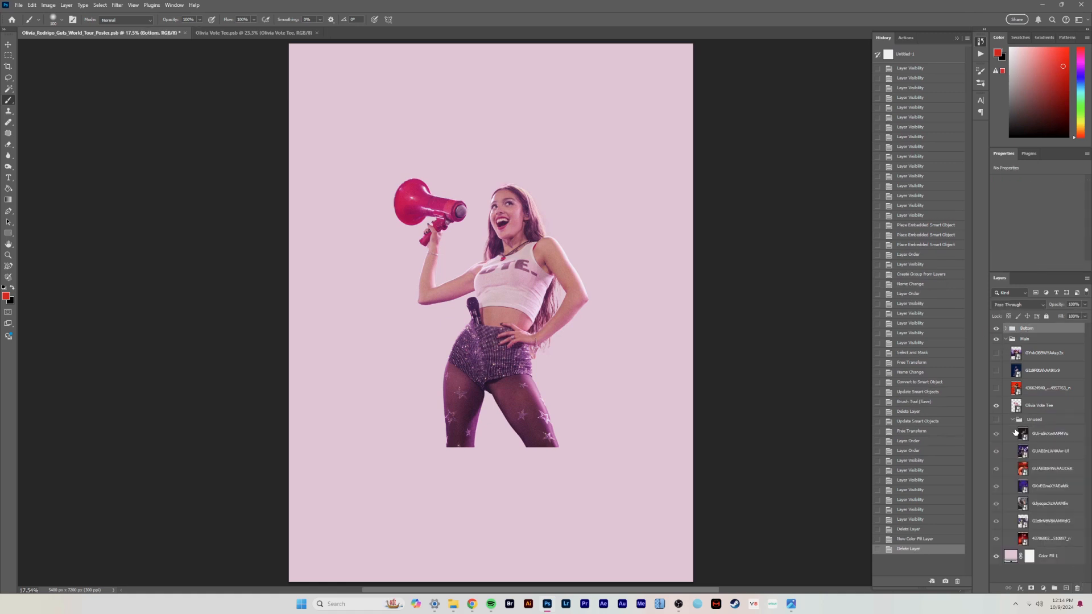
{"action": "left_click", "coordinate": [996, 434]}
{"action": "left_click", "coordinate": [997, 405]}
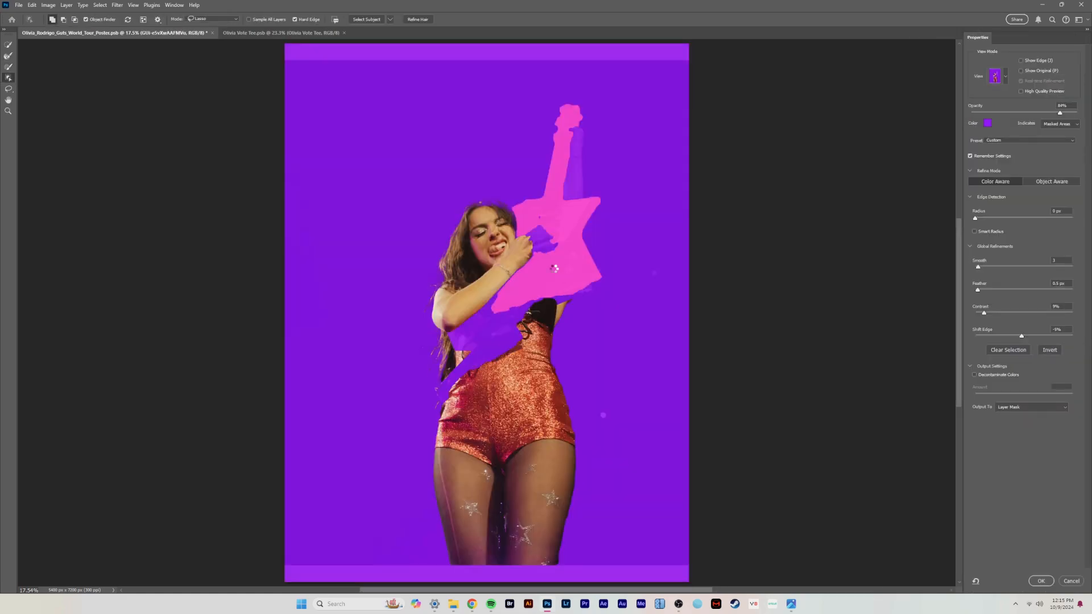
Lower the mask overlay opacity to 49% and add the purple electric guitar to the selection with the Lasso tool.
{"action": "left_click", "coordinate": [8, 89]}
{"action": "scroll", "coordinate": [529, 352], "scroll_direction": "up", "scroll_amount": 3}
{"action": "scroll", "coordinate": [592, 171], "scroll_direction": "up", "scroll_amount": 2}
{"action": "left_click_drag", "start_coordinate": [1060, 112], "coordinate": [1024, 113]}
{"action": "mouse_move", "coordinate": [558, 337]}
{"action": "left_mouse_down"}
{"action": "mouse_move", "coordinate": [465, 387]}
{"action": "mouse_move", "coordinate": [558, 337]}
{"action": "left_mouse_up"}
{"action": "scroll", "coordinate": [556, 263], "scroll_direction": "up", "scroll_amount": 5}
{"action": "left_click_drag", "start_coordinate": [469, 310], "coordinate": [555, 263]}
{"action": "scroll", "coordinate": [556, 264], "scroll_direction": "down", "scroll_amount": 3}
{"action": "left_click_drag", "start_coordinate": [396, 260], "coordinate": [500, 254]}
{"action": "scroll", "coordinate": [500, 254], "scroll_direction": "down", "scroll_amount": 5}
{"action": "scroll", "coordinate": [846, 157], "scroll_direction": "up", "scroll_amount": 1}
{"action": "mouse_move", "coordinate": [590, 241]}
{"action": "left_mouse_down"}
{"action": "mouse_move", "coordinate": [579, 328]}
{"action": "mouse_move", "coordinate": [590, 244]}
{"action": "left_mouse_up"}
Refine the guitarist's hair edges around the head and shoulder with the Refine Edge Brush and Brush tool.
{"action": "key", "text": "r"}
{"action": "left_click_drag", "start_coordinate": [444, 501], "coordinate": [634, 496]}
{"action": "scroll", "coordinate": [512, 285], "scroll_direction": "up", "scroll_amount": 10}
{"action": "mouse_move", "coordinate": [506, 123]}
{"action": "left_mouse_down"}
{"action": "mouse_move", "coordinate": [451, 181]}
{"action": "mouse_move", "coordinate": [386, 201]}
{"action": "left_mouse_up"}
{"action": "left_click_drag", "start_coordinate": [330, 294], "coordinate": [488, 209]}
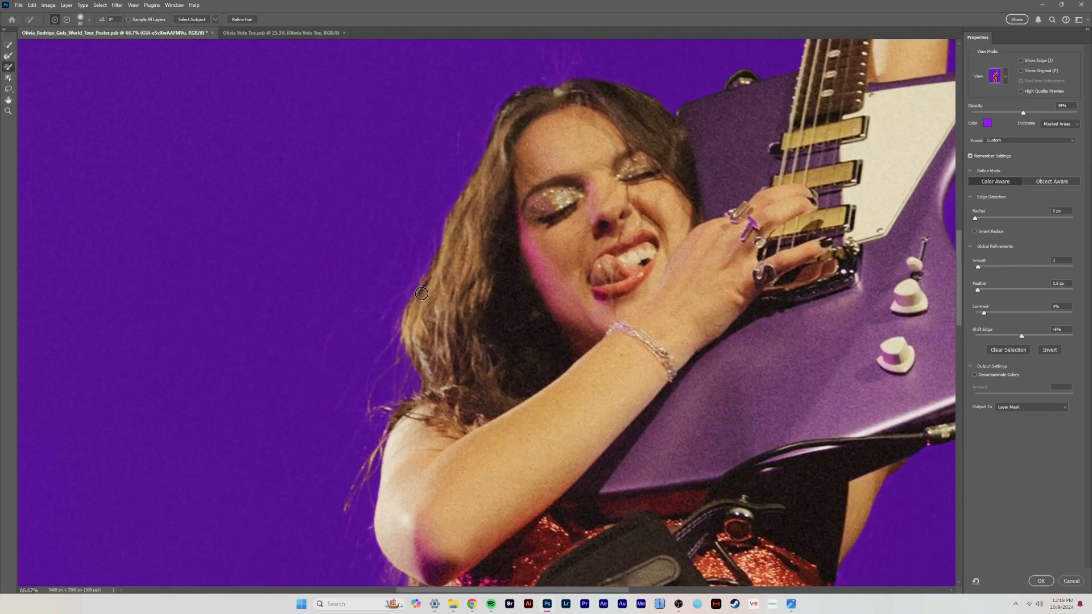
{"action": "scroll", "coordinate": [400, 392], "scroll_direction": "down", "scroll_amount": 5}
{"action": "scroll", "coordinate": [449, 402], "scroll_direction": "up", "scroll_amount": 5}
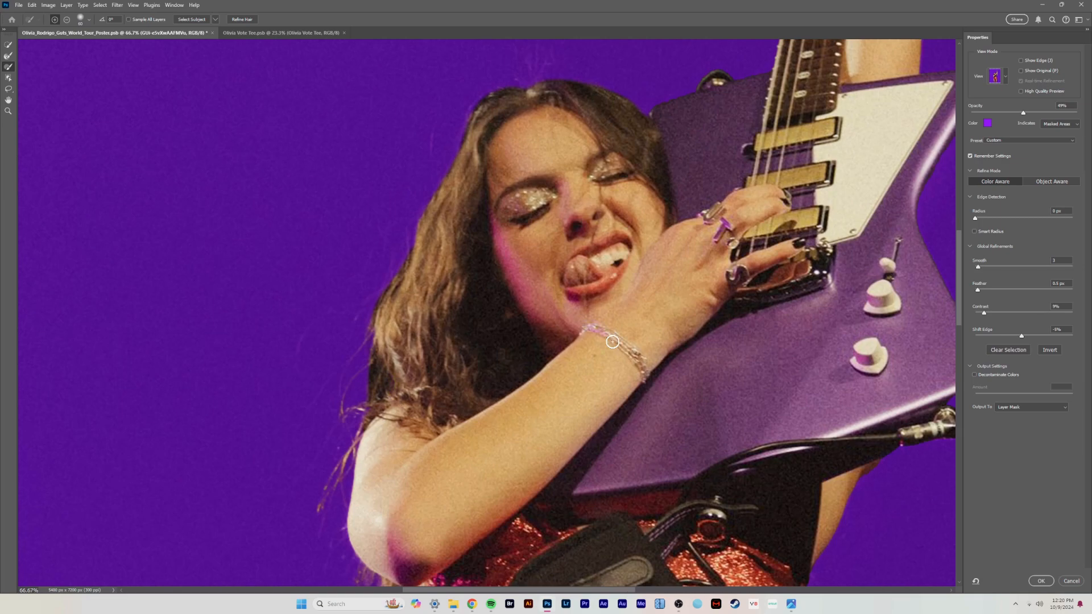
{"action": "key", "text": "ctrl+0"}
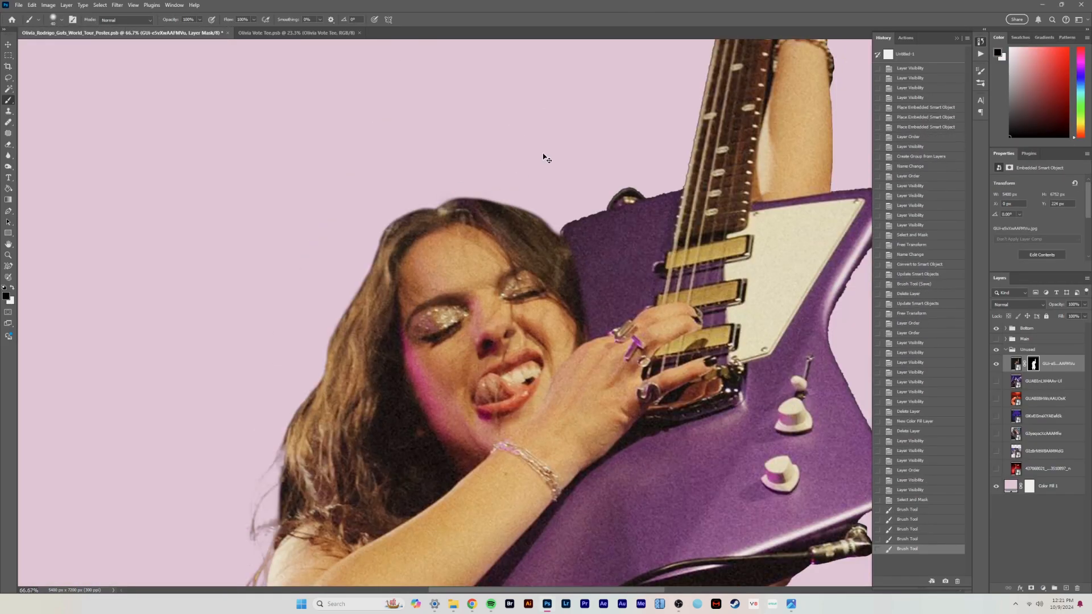
Paint on the guitarist's layer mask with a reduced-opacity brush to clean up the hair strands below the elbow.
{"action": "scroll", "coordinate": [546, 159], "scroll_direction": "down", "scroll_amount": 5}
{"action": "key", "text": "ctrl+plus"}
{"action": "left_click_drag", "start_coordinate": [454, 365], "coordinate": [454, 390]}
{"action": "left_click", "coordinate": [199, 19]}
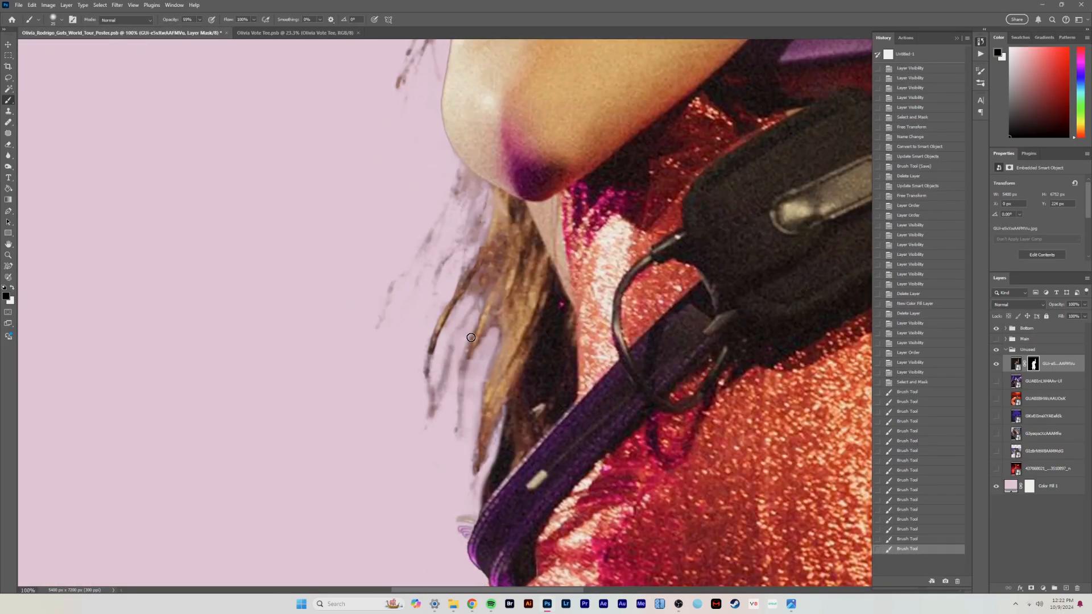
{"action": "key", "text": "ctrl+0"}
{"action": "key", "text": "ctrl+t"}
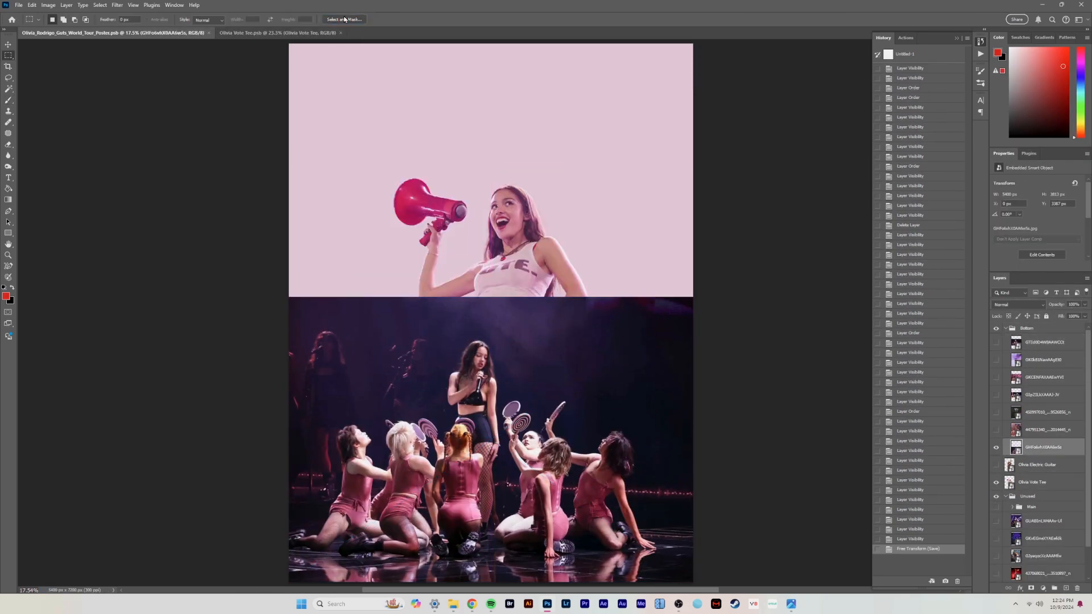
Enter Select and Mask for the dancers photo and outline the kneeling dancers and spiral hand mirrors with the Lasso tool.
{"action": "left_click", "coordinate": [336, 19]}
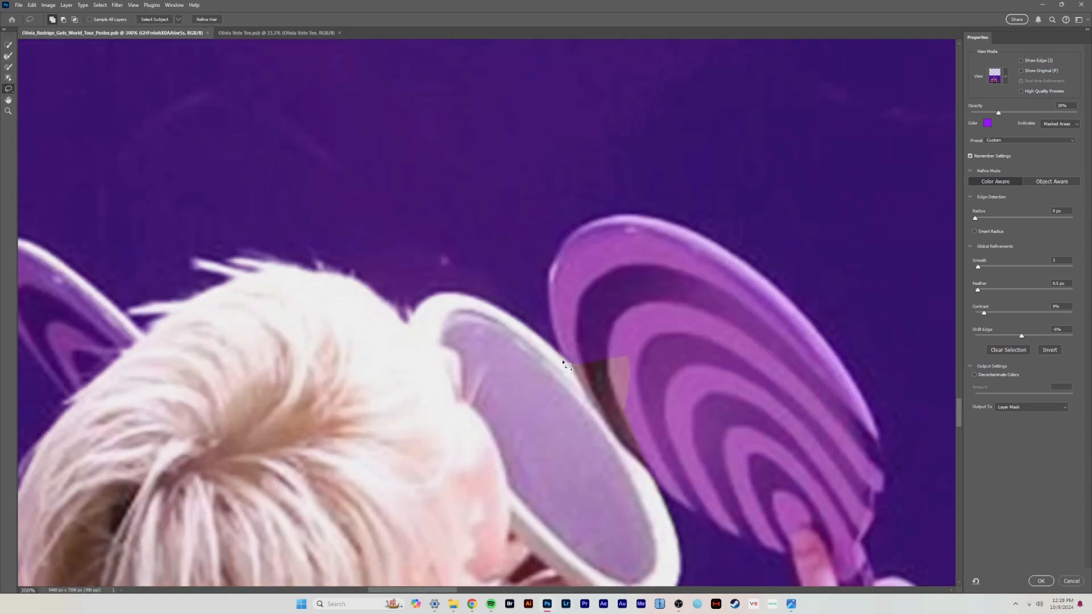
{"action": "scroll", "coordinate": [563, 362], "scroll_direction": "down", "scroll_amount": 3}
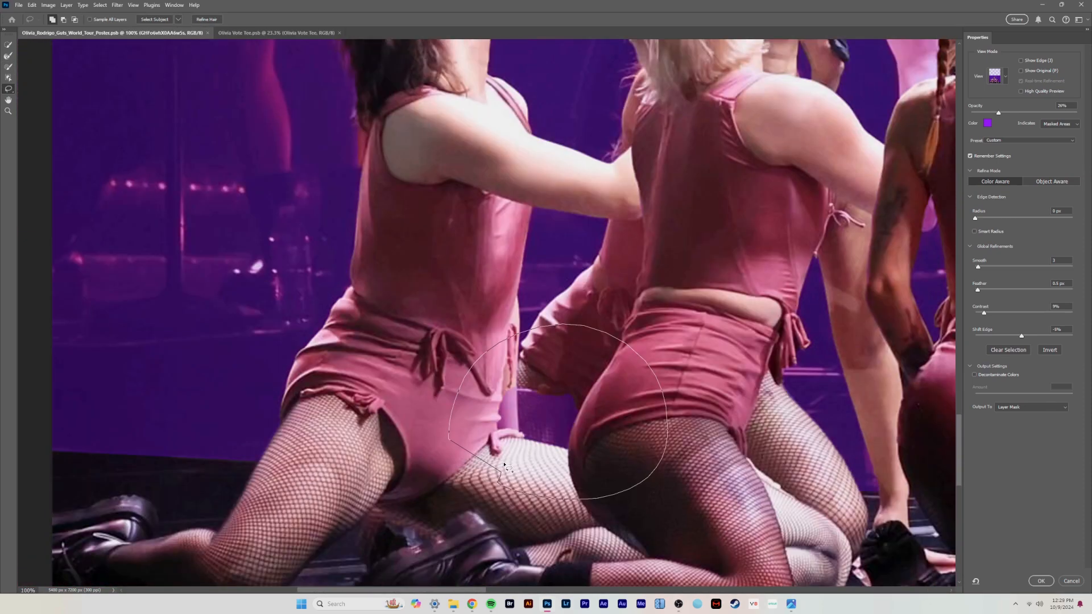
{"action": "scroll", "coordinate": [529, 410], "scroll_direction": "down", "scroll_amount": 4}
{"action": "scroll", "coordinate": [365, 188], "scroll_direction": "up", "scroll_amount": 5}
{"action": "mouse_move", "coordinate": [411, 247]}
{"action": "left_mouse_down"}
{"action": "mouse_move", "coordinate": [521, 320]}
{"action": "mouse_move", "coordinate": [411, 247]}
{"action": "left_mouse_up"}
{"action": "mouse_move", "coordinate": [411, 247]}
{"action": "left_mouse_down"}
{"action": "mouse_move", "coordinate": [535, 412]}
{"action": "mouse_move", "coordinate": [456, 319]}
{"action": "left_mouse_up"}
{"action": "left_click_drag", "start_coordinate": [484, 262], "coordinate": [396, 302]}
{"action": "left_click_drag", "start_coordinate": [546, 431], "coordinate": [445, 300]}
{"action": "left_click_drag", "start_coordinate": [273, 370], "coordinate": [728, 296]}
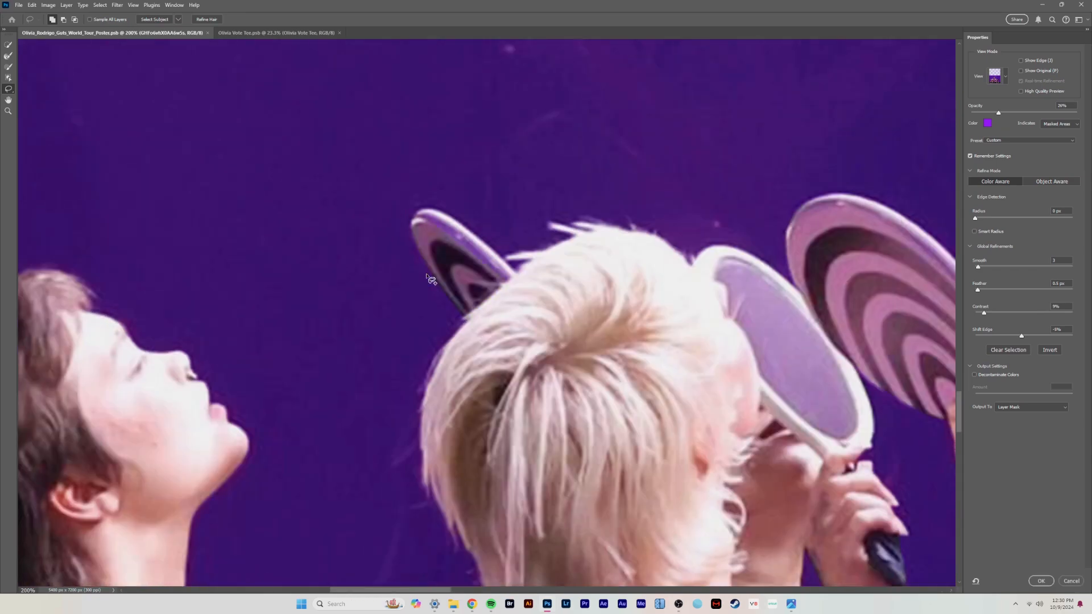
Lasso the small mirror behind the blonde dancer and refine the dancers' hair with the Refine Edge Brush.
{"action": "key", "text": "ctrl+plus"}
{"action": "key", "text": "ctrl+minus"}
{"action": "key", "text": "ctrl+minus"}
{"action": "left_click_drag", "start_coordinate": [415, 364], "coordinate": [379, 261]}
{"action": "key", "text": "r"}
{"action": "scroll", "coordinate": [438, 265], "scroll_direction": "right", "scroll_amount": 15}
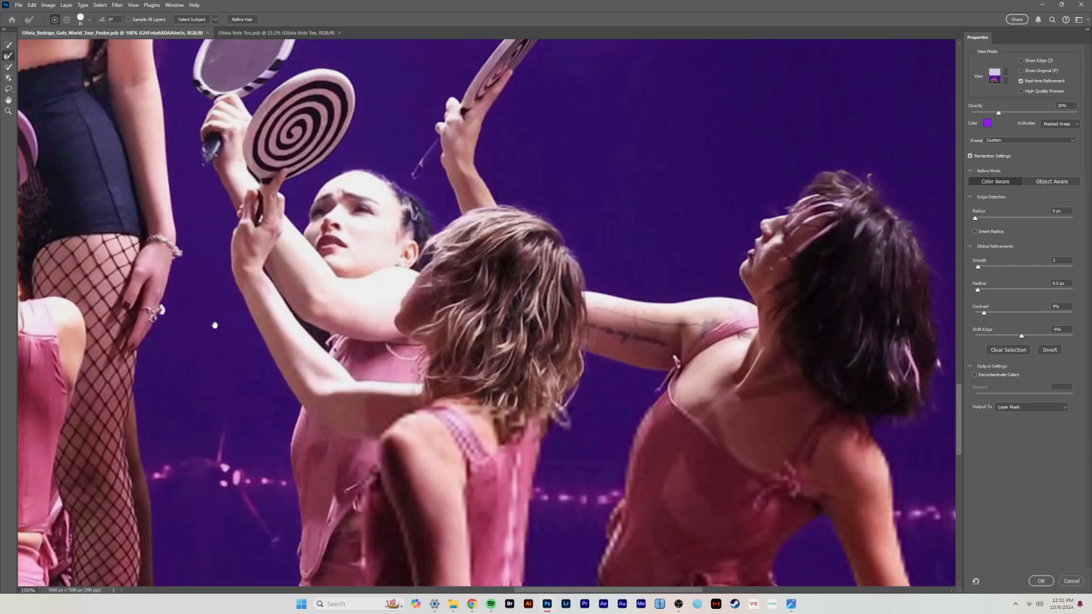
Paint the standing singer's hair edges into the selection with the Brush tool and output it as a layer mask.
{"action": "key", "text": "ctrl+minus"}
{"action": "key", "text": "ctrl+minus"}
{"action": "key", "text": "ctrl+plus"}
{"action": "key", "text": "ctrl+plus"}
{"action": "key", "text": "b"}
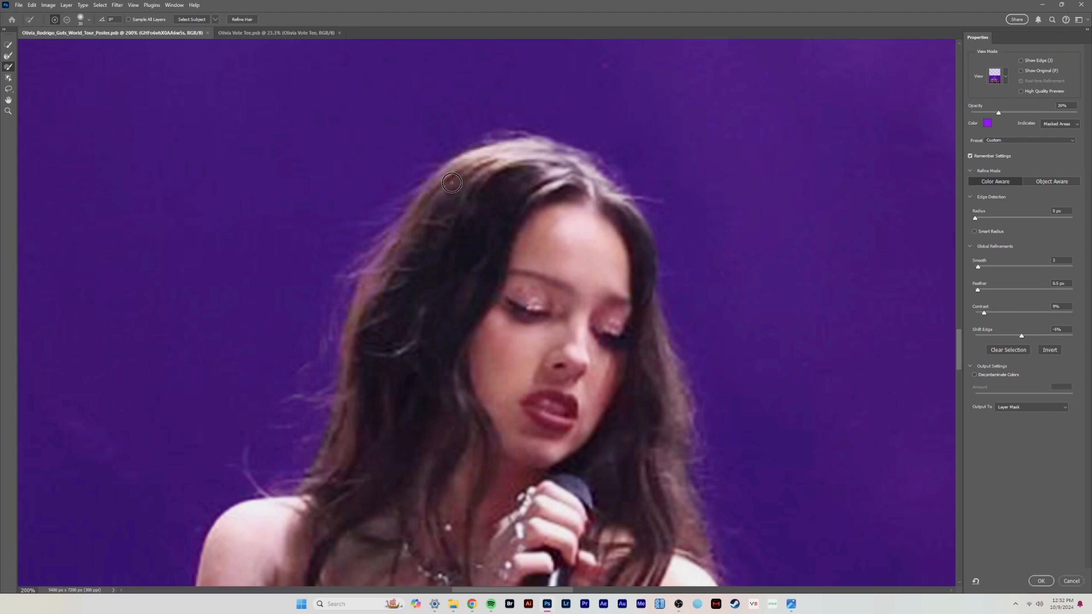
{"action": "key", "text": "ctrl+0"}
{"action": "left_click", "coordinate": [1041, 580]}
Touch up the dancers' mask with the Brush tool and enlarge the cutout slightly along the poster's bottom.
{"action": "key", "text": "ctrl+z"}
{"action": "left_click", "coordinate": [997, 482]}
{"action": "key", "text": "b"}
{"action": "key", "text": "ctrl+plus"}
{"action": "key", "text": "ctrl+plus"}
{"action": "key", "text": "ctrl+plus"}
{"action": "left_click_drag", "start_coordinate": [455, 455], "coordinate": [645, 162]}
{"action": "key", "text": "ctrl+0"}
{"action": "left_click_drag", "start_coordinate": [697, 458], "coordinate": [721, 462]}
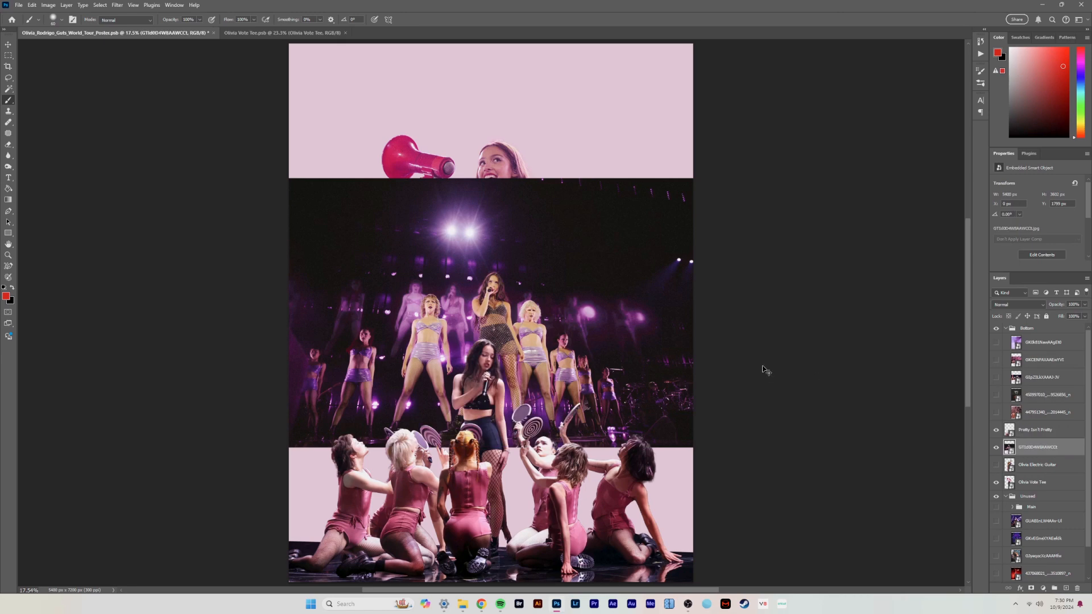
Try another blend mode on the purple stage photo, move it back to the top of the Bottom group, and hide it.
{"action": "key", "text": "Return"}
{"action": "left_click", "coordinate": [1018, 305]}
{"action": "left_click", "coordinate": [1002, 312]}
{"action": "left_click_drag", "start_coordinate": [1044, 447], "coordinate": [1044, 336]}
{"action": "left_click", "coordinate": [996, 342]}
Show the red-lit stage photo, add a layer mask, place it below Olivia Vote Tee, and move it to the poster's top.
{"action": "left_click", "coordinate": [996, 413]}
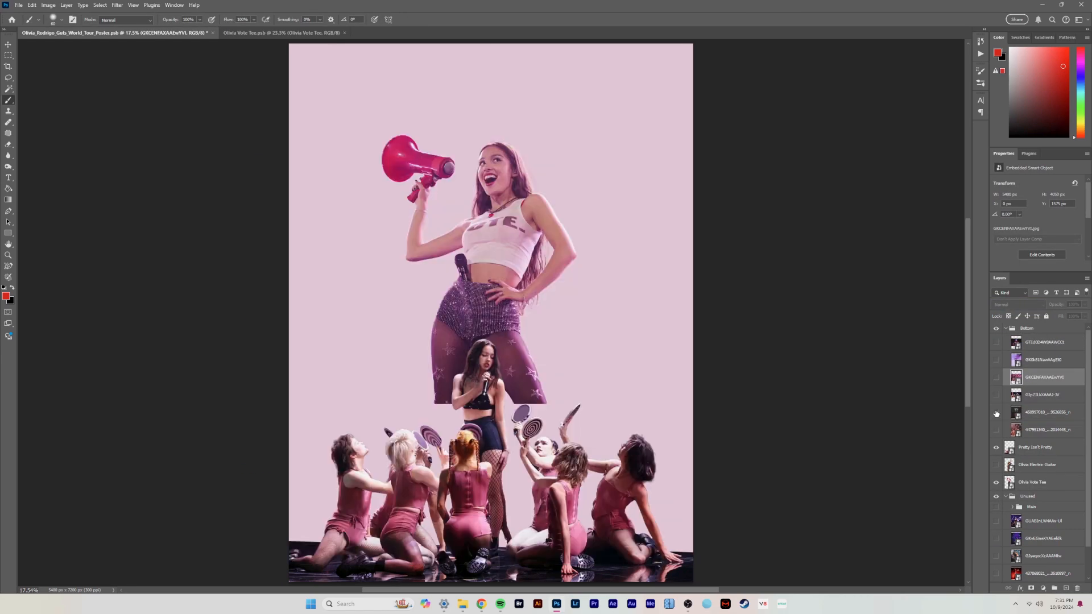
{"action": "left_click", "coordinate": [1031, 588]}
{"action": "key", "text": "ctrl+i"}
{"action": "left_click_drag", "start_coordinate": [1048, 412], "coordinate": [1048, 490]}
{"action": "key", "text": "ctrl+t"}
{"action": "left_click_drag", "start_coordinate": [487, 400], "coordinate": [487, 310]}
{"action": "key", "text": "Return"}
{"action": "key", "text": "ctrl+0"}
Show the Olivia Electric Guitar layer, scale it down, and position it to the right of the megaphone figure.
{"action": "key", "text": "m"}
{"action": "left_click", "coordinate": [996, 448]}
{"action": "left_click", "coordinate": [1038, 448]}
{"action": "key", "text": "ctrl+t"}
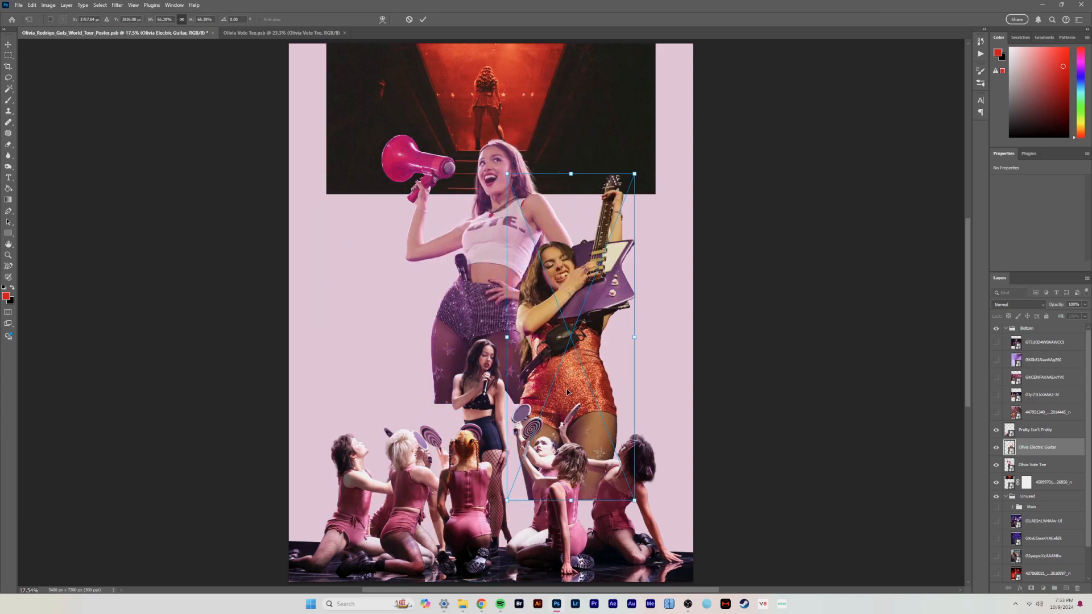
{"action": "key", "text": "Return"}
Move the pink dancers photo below the red stage photo and scale it to span the poster's lower part.
{"action": "left_click", "coordinate": [996, 413]}
{"action": "left_click_drag", "start_coordinate": [1045, 377], "coordinate": [1044, 439]}
{"action": "left_click_drag", "start_coordinate": [491, 273], "coordinate": [491, 359]}
{"action": "scroll", "coordinate": [751, 441], "scroll_direction": "down", "scroll_amount": 1}
{"action": "left_click_drag", "start_coordinate": [1038, 412], "coordinate": [1039, 473]}
{"action": "key", "text": "ctrl+t"}
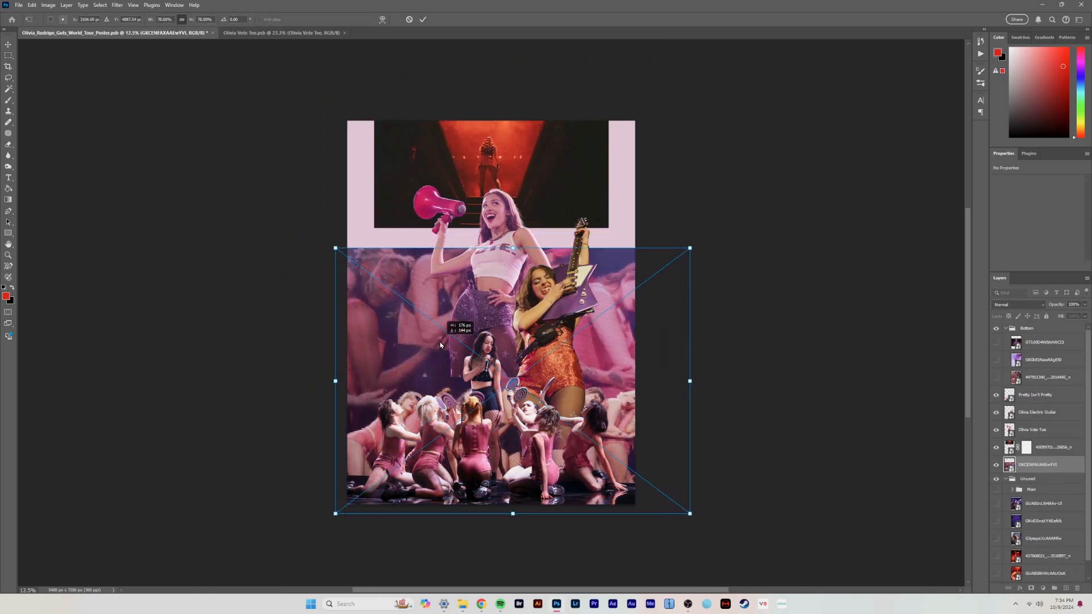
{"action": "key", "text": "Return"}
Hide the pink dancers photo, collapse the Bottom group, and move it into the Unused group.
{"action": "left_click", "coordinate": [1018, 305]}
{"action": "left_click", "coordinate": [996, 465]}
{"action": "left_click", "coordinate": [996, 473]}
{"action": "left_click", "coordinate": [996, 473]}
{"action": "left_click", "coordinate": [1015, 331]}
{"action": "left_click_drag", "start_coordinate": [1015, 332], "coordinate": [1027, 480]}
Show the piano photo, move its layer to the top of the stack, and rename it Olivia Piano.
{"action": "left_click", "coordinate": [996, 434]}
{"action": "key", "text": "ctrl+t"}
{"action": "left_click_drag", "start_coordinate": [1046, 441], "coordinate": [1046, 326]}
{"action": "double_click", "coordinate": [1036, 331]}
{"action": "type", "text": "Olivia Piano"}
{"action": "key", "text": "Return"}
{"action": "right_click", "coordinate": [1046, 336]}
{"action": "key", "text": "Escape"}
Select the singer and piano in Select and Mask, lassoing the hair outline and the missing piece of the piano leg.
{"action": "key", "text": "ctrl+alt+r"}
{"action": "scroll", "coordinate": [512, 426], "scroll_direction": "up", "scroll_amount": 8}
{"action": "scroll", "coordinate": [619, 335], "scroll_direction": "down", "scroll_amount": 6}
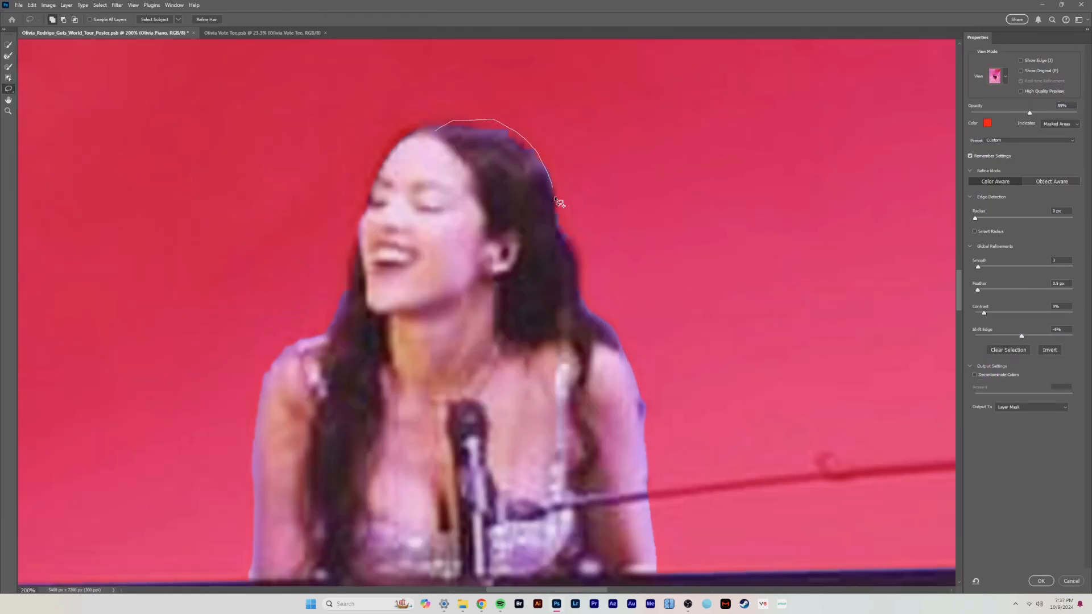
{"action": "key", "text": "shift+l"}
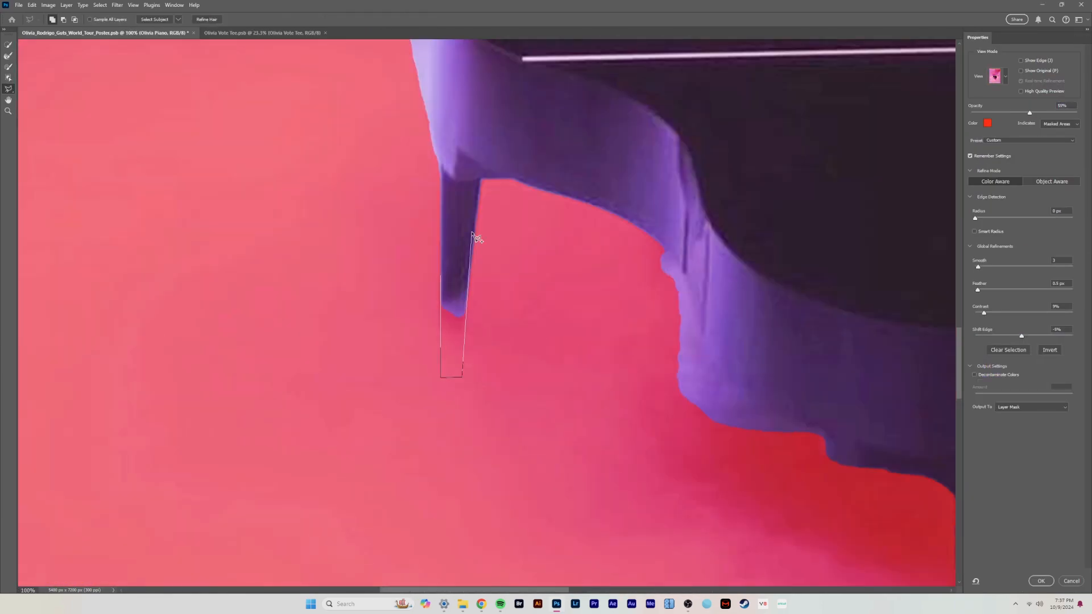
{"action": "scroll", "coordinate": [464, 370], "scroll_direction": "down", "scroll_amount": 6}
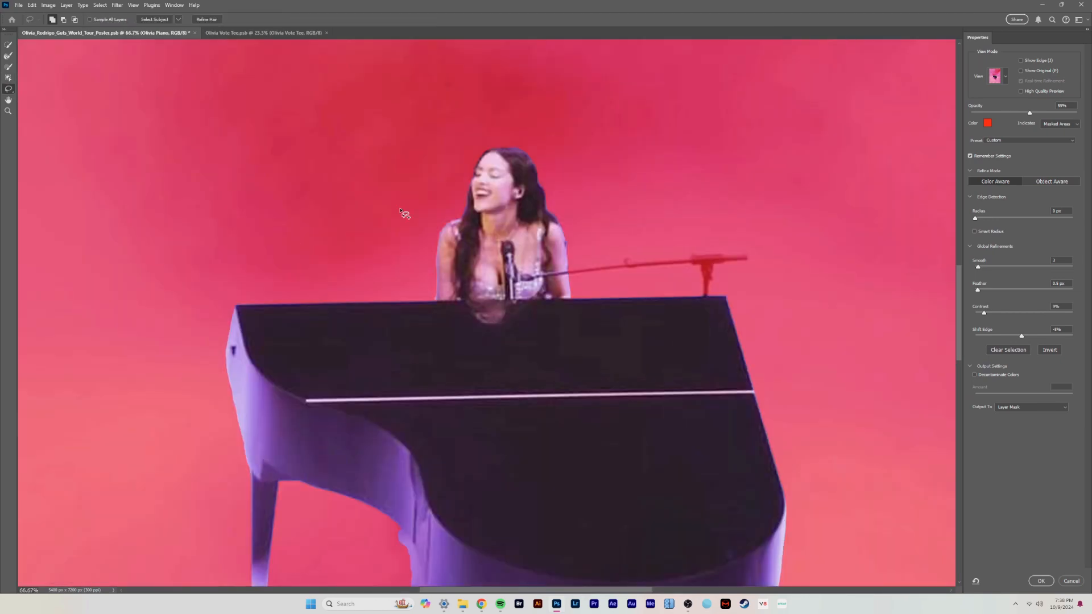
Add the microphone boom stand to the piano selection and output it as a layer mask.
{"action": "scroll", "coordinate": [404, 215], "scroll_direction": "up", "scroll_amount": 6}
{"action": "key", "text": "shift+l"}
{"action": "mouse_move", "coordinate": [455, 258]}
{"action": "left_mouse_down"}
{"action": "mouse_move", "coordinate": [567, 227]}
{"action": "mouse_move", "coordinate": [456, 257]}
{"action": "left_mouse_up"}
{"action": "left_click_drag", "start_coordinate": [341, 256], "coordinate": [589, 284]}
{"action": "mouse_move", "coordinate": [492, 277]}
{"action": "left_mouse_down"}
{"action": "mouse_move", "coordinate": [478, 289]}
{"action": "mouse_move", "coordinate": [723, 341]}
{"action": "left_mouse_up"}
{"action": "scroll", "coordinate": [494, 272], "scroll_direction": "down", "scroll_amount": 3}
{"action": "left_click", "coordinate": [1041, 581]}
Transform the masked piano cut-out so it sits above the dancers beside the megaphone figure.
{"action": "key", "text": "ctrl+t"}
{"action": "key", "text": "Return"}
{"action": "left_click", "coordinate": [996, 385]}
Place a copy of the Olivia Piano layer below Olivia Vote Tee, give it a fresh layer mask and brush out its hard edges.
{"action": "left_click_drag", "start_coordinate": [1029, 370], "coordinate": [1035, 411]}
{"action": "left_click", "coordinate": [996, 401]}
{"action": "left_click", "coordinate": [1032, 589]}
{"action": "left_click", "coordinate": [61, 20]}
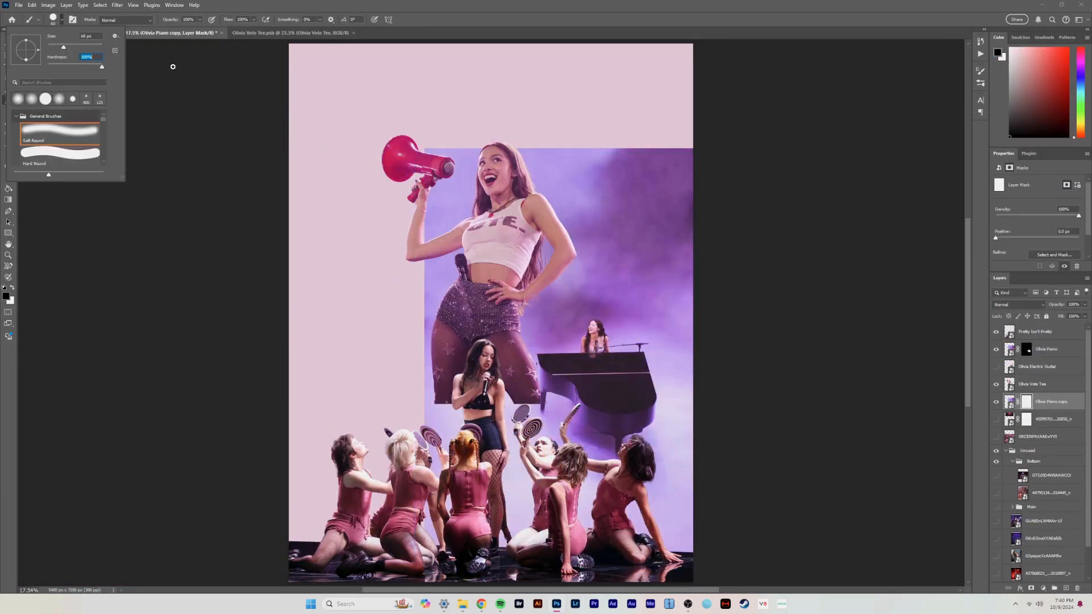
{"action": "left_click_drag", "start_coordinate": [676, 202], "coordinate": [725, 178]}
Show the Olivia Electric Guitar layer, then rotate and position it above the piano beside the megaphone figure.
{"action": "left_click", "coordinate": [1041, 367]}
{"action": "left_click", "coordinate": [996, 366]}
{"action": "key", "text": "ctrl+t"}
{"action": "left_click_drag", "start_coordinate": [686, 215], "coordinate": [681, 234]}
{"action": "left_click_drag", "start_coordinate": [606, 179], "coordinate": [639, 174]}
{"action": "left_click_drag", "start_coordinate": [689, 222], "coordinate": [682, 256]}
{"action": "left_click_drag", "start_coordinate": [704, 144], "coordinate": [691, 149]}
{"action": "key", "text": "Return"}
Set up a linear 90° gradient fill behind the cut-outs and edit its stops in the Gradient Editor.
{"action": "left_click_drag", "start_coordinate": [1059, 355], "coordinate": [1057, 396]}
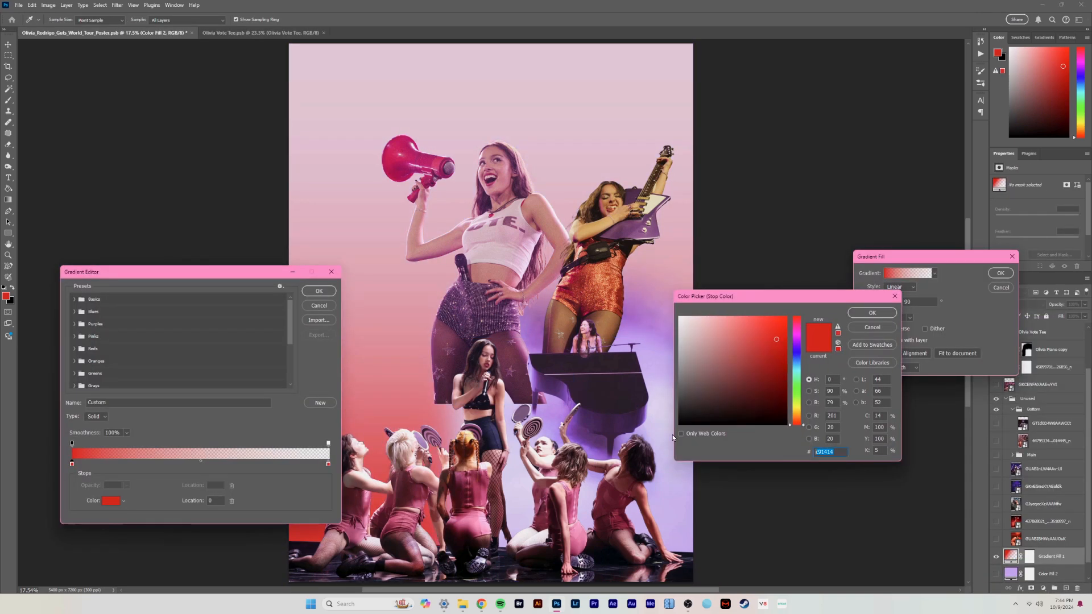
{"action": "left_click", "coordinate": [101, 444]}
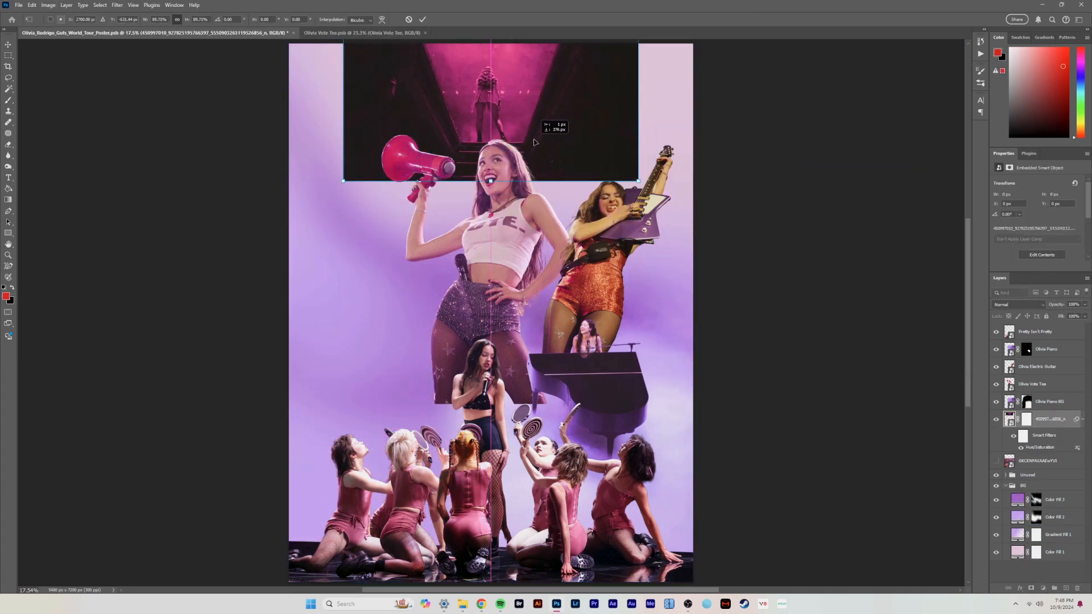
Toggle the large pink dancers photo on and off to compare the composition.
{"action": "left_click", "coordinate": [996, 437]}
{"action": "left_click", "coordinate": [997, 436]}
{"action": "left_click", "coordinate": [996, 437]}
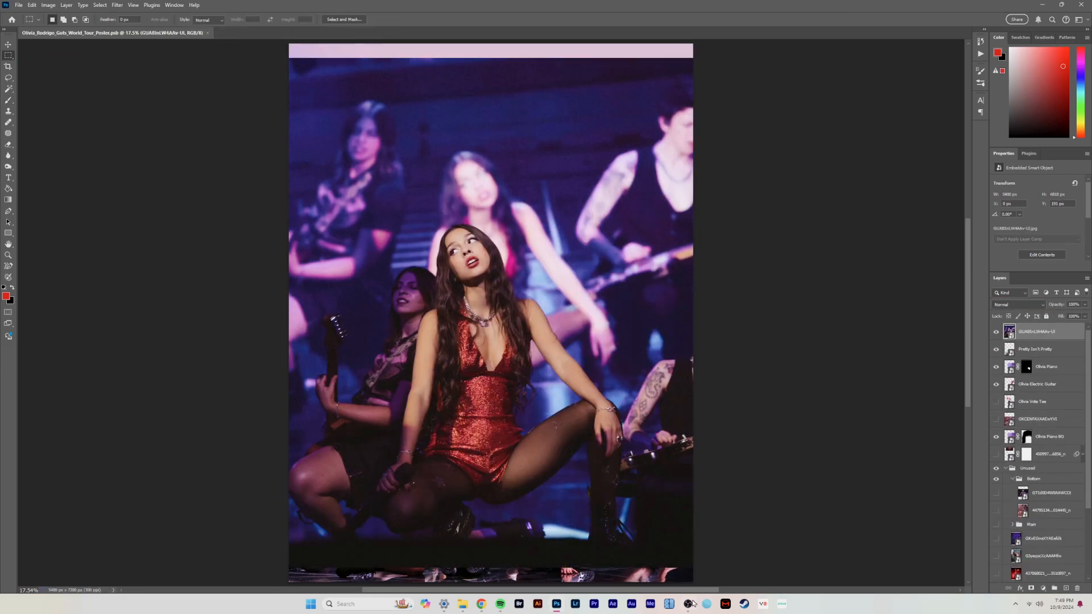
Select the squatting singer in the red sequin outfit in Select and Mask and begin refining the outline with the Lasso.
{"action": "left_click", "coordinate": [344, 19]}
{"action": "left_click", "coordinate": [191, 20]}
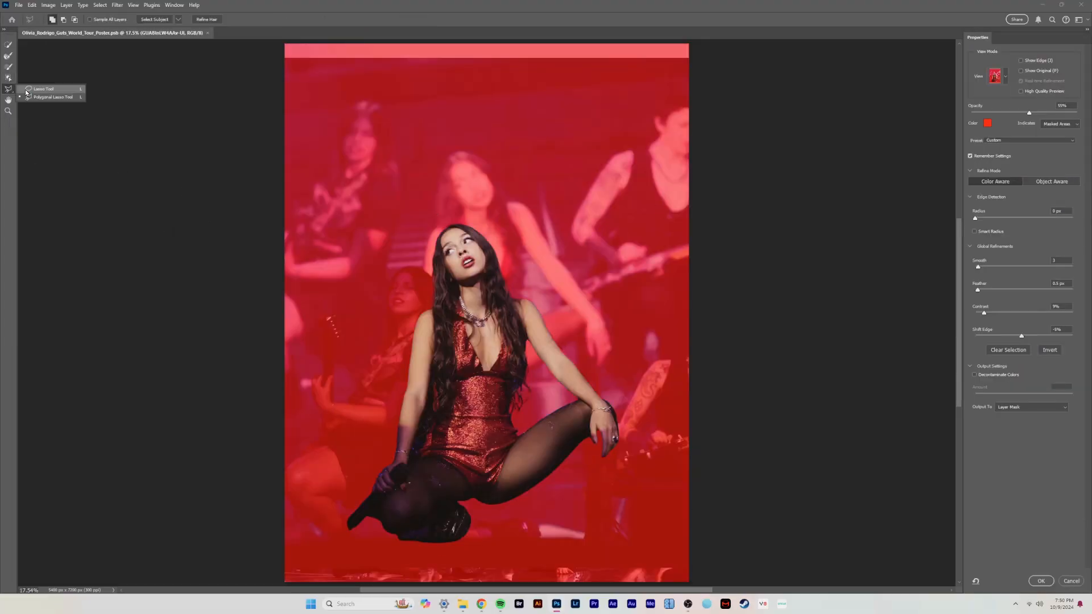
{"action": "key", "text": "ctrl+plus"}
{"action": "key", "text": "ctrl+plus"}
{"action": "key", "text": "ctrl+plus"}
{"action": "key", "text": "ctrl+plus"}
{"action": "key", "text": "l"}
{"action": "left_click_drag", "start_coordinate": [637, 559], "coordinate": [446, 383]}
{"action": "key", "text": "ctrl+plus"}
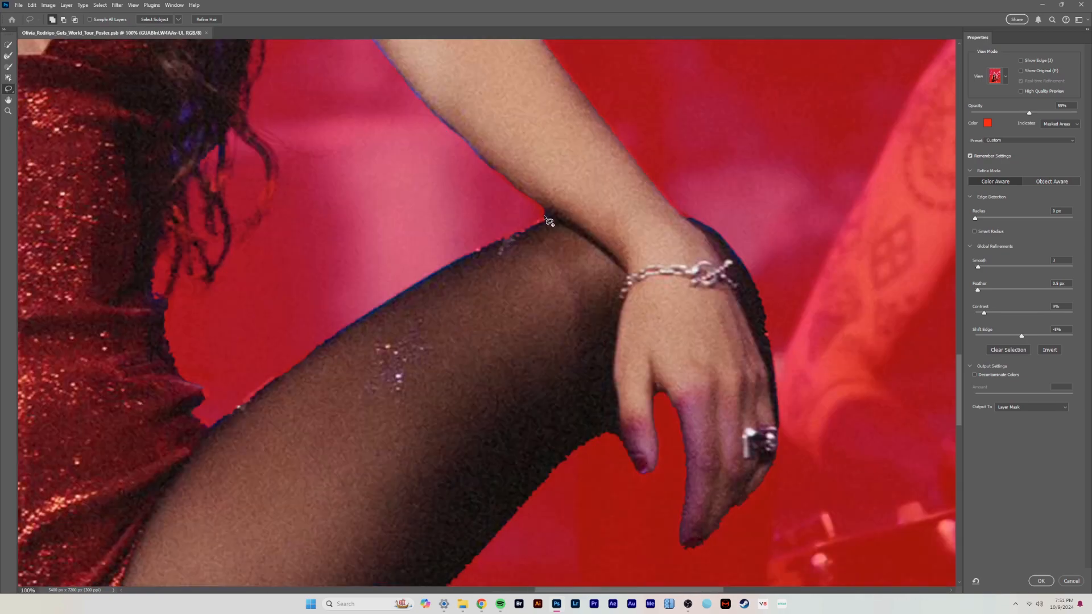
Clean up the squatting singer's selection along the arm, hand, thigh and dress with the Lasso.
{"action": "key", "text": "ctrl+minus"}
{"action": "key", "text": "ctrl+minus"}
{"action": "key", "text": "ctrl+minus"}
{"action": "key", "text": "ctrl+minus"}
{"action": "key", "text": "ctrl+plus"}
{"action": "key", "text": "ctrl+plus"}
{"action": "key", "text": "ctrl+minus"}
{"action": "key", "text": "ctrl+minus"}
{"action": "key", "text": "ctrl+plus"}
{"action": "key", "text": "ctrl+plus"}
{"action": "key", "text": "ctrl+plus"}
{"action": "key", "text": "ctrl+minus"}
{"action": "key", "text": "b"}
{"action": "key", "text": "l"}
{"action": "scroll", "coordinate": [567, 377], "scroll_direction": "down", "scroll_amount": 10}
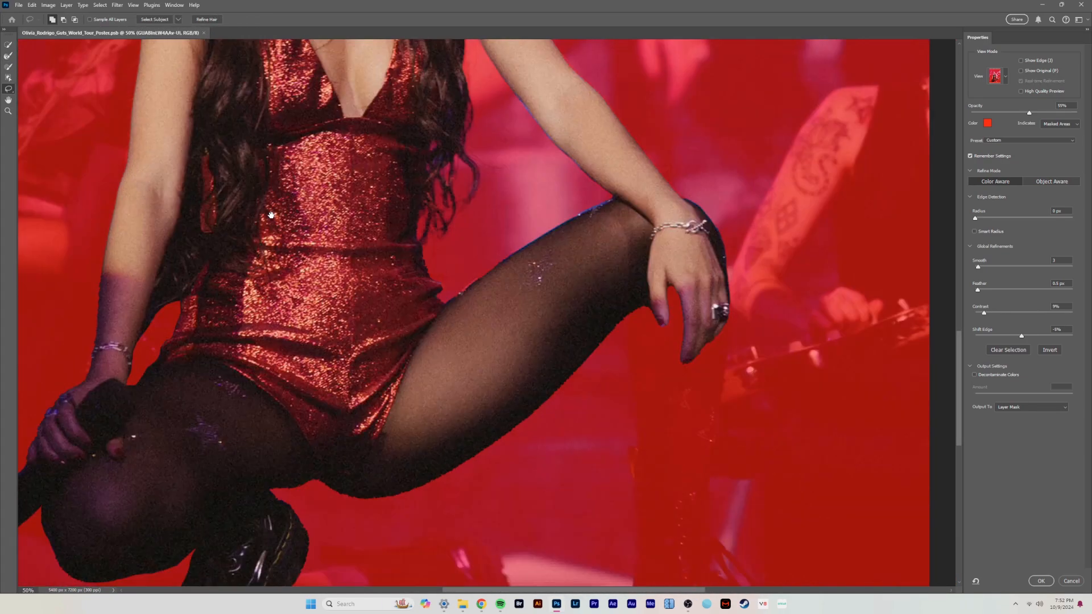
{"action": "scroll", "coordinate": [496, 279], "scroll_direction": "right", "scroll_amount": 5}
{"action": "mouse_move", "coordinate": [501, 302]}
{"action": "left_mouse_down"}
{"action": "mouse_move", "coordinate": [432, 364]}
{"action": "mouse_move", "coordinate": [398, 342]}
{"action": "left_mouse_up"}
{"action": "scroll", "coordinate": [399, 341], "scroll_direction": "up", "scroll_amount": 3}
{"action": "mouse_move", "coordinate": [394, 151]}
{"action": "left_mouse_down"}
{"action": "mouse_move", "coordinate": [479, 236]}
{"action": "mouse_move", "coordinate": [410, 158]}
{"action": "left_mouse_up"}
Add the squatting singer's dark lower leg and boots to the selection and output it as a layer mask.
{"action": "left_click_drag", "start_coordinate": [239, 319], "coordinate": [553, 291]}
{"action": "key", "text": "ctrl+minus"}
{"action": "left_click_drag", "start_coordinate": [387, 228], "coordinate": [554, 288]}
{"action": "left_click_drag", "start_coordinate": [586, 313], "coordinate": [418, 336]}
{"action": "left_click_drag", "start_coordinate": [465, 269], "coordinate": [411, 327]}
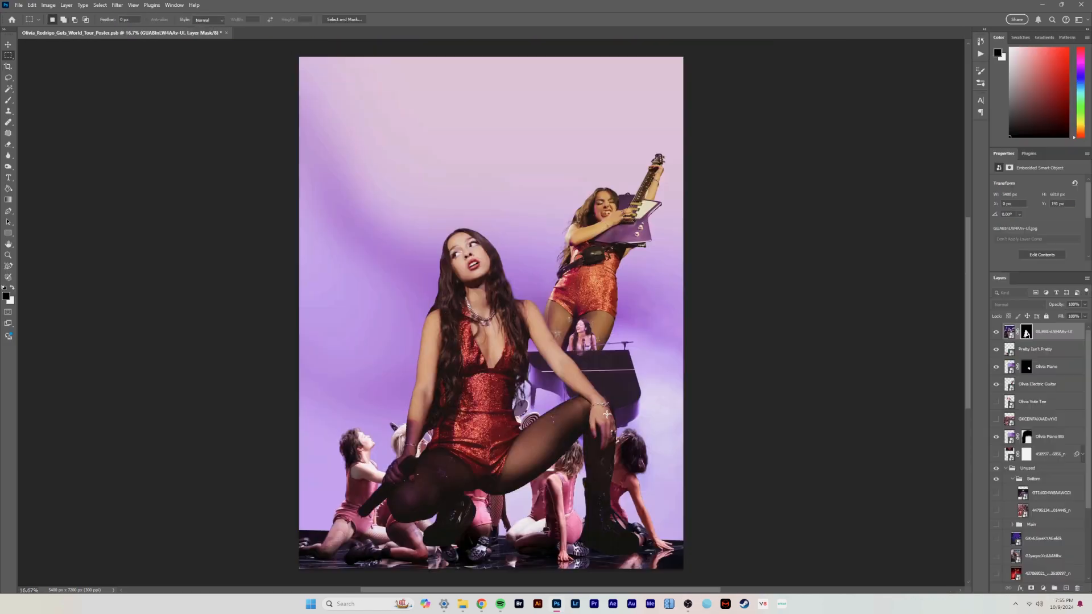
{"action": "scroll", "coordinate": [363, 405], "scroll_direction": "up", "scroll_amount": 6}
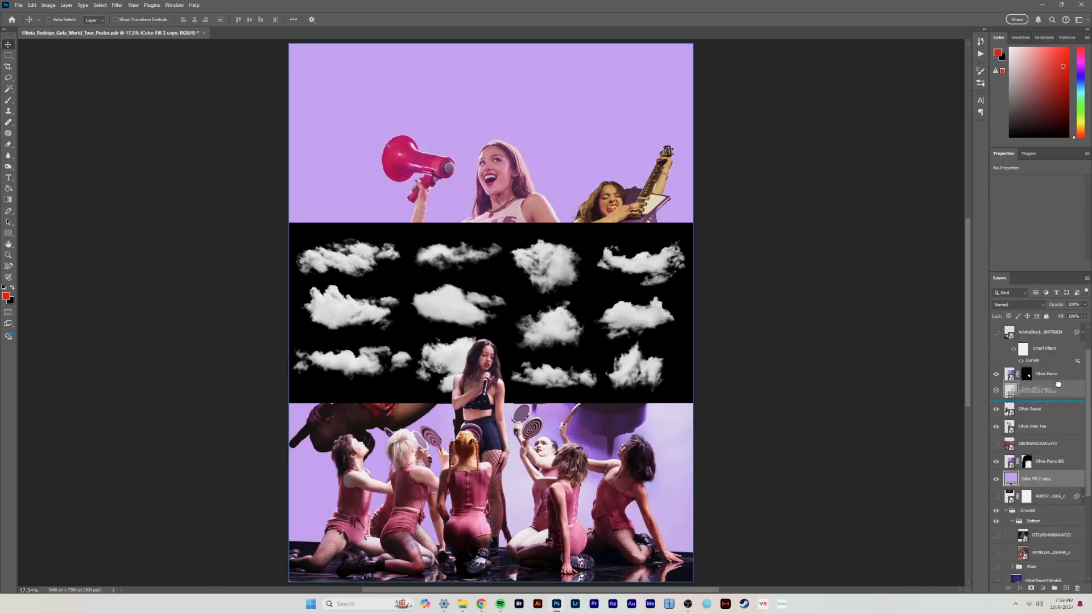
Tint the cloud stock image by clipping copies of the purple color fill to it with Linear Burn, and group them as Purple Clouds.
{"action": "left_click", "coordinate": [1018, 305]}
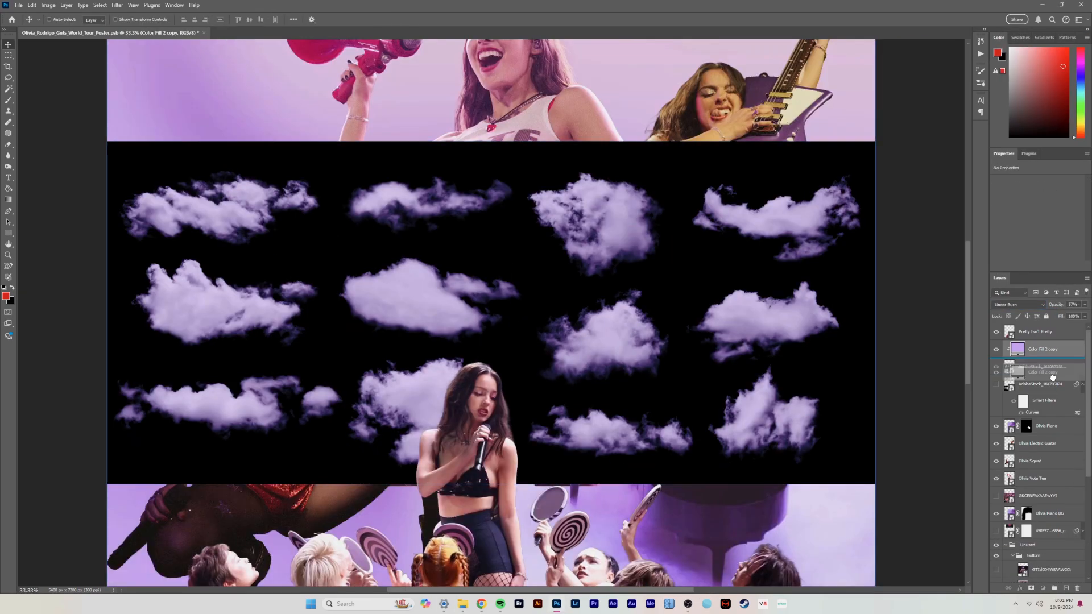
{"action": "left_click", "coordinate": [1018, 304]}
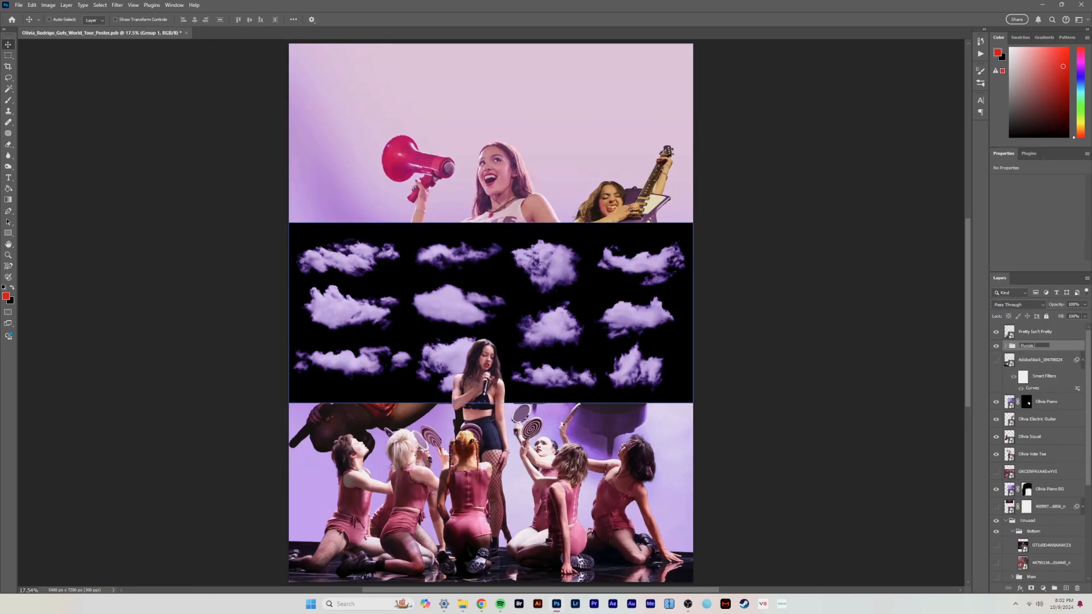
{"action": "left_click", "coordinate": [996, 331]}
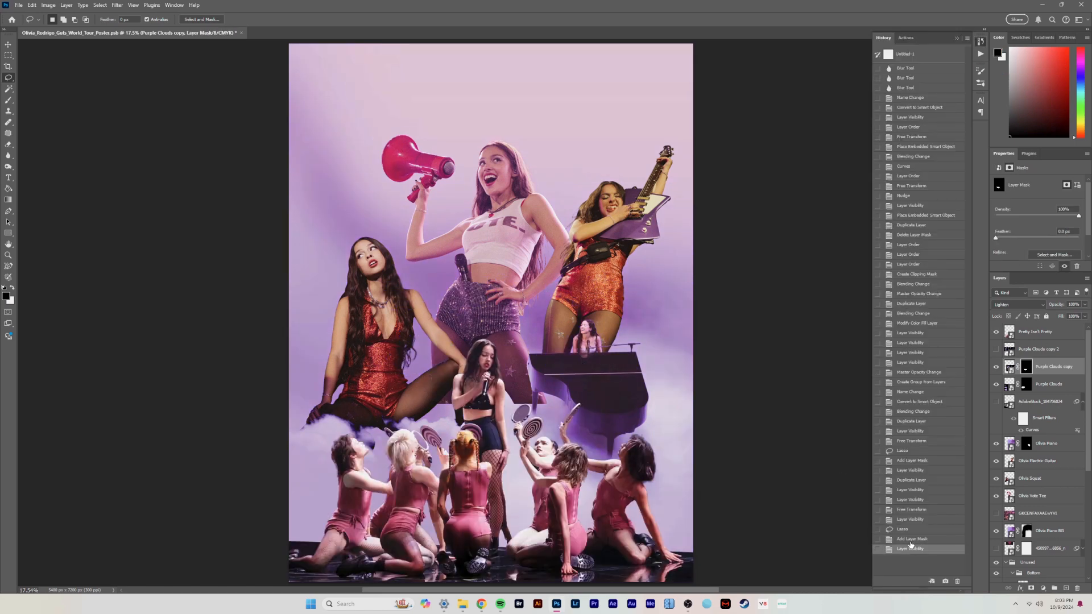
{"action": "left_click", "coordinate": [19, 4]}
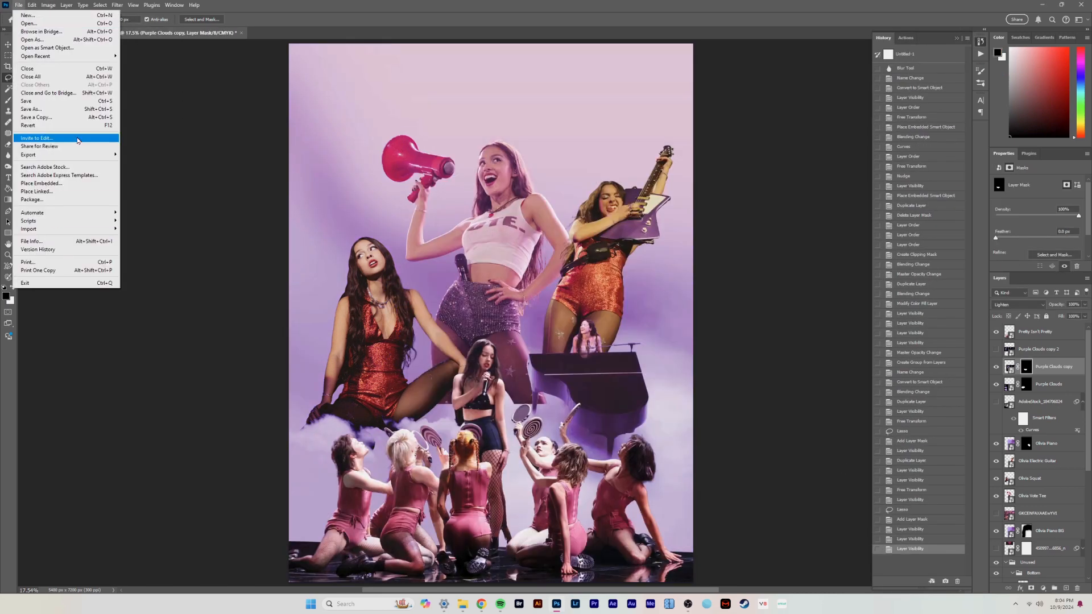
{"action": "left_click", "coordinate": [78, 141]}
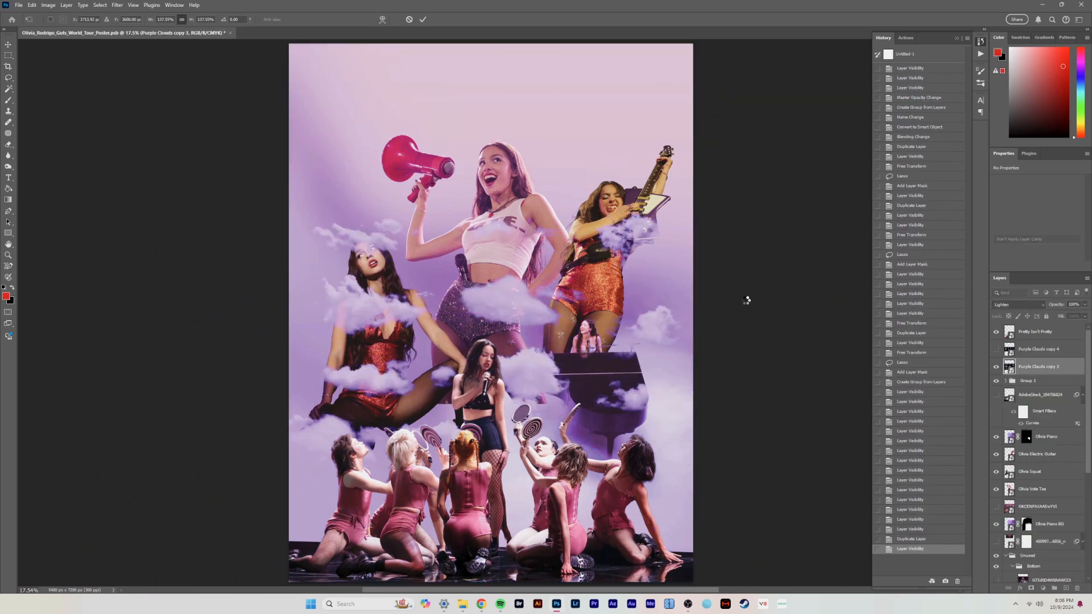
Scale, rotate and stack Purple Clouds copies so clouds drift around and behind the singers in the poster's lower half.
{"action": "key", "text": "Return"}
{"action": "left_click_drag", "start_coordinate": [1038, 366], "coordinate": [1070, 477]}
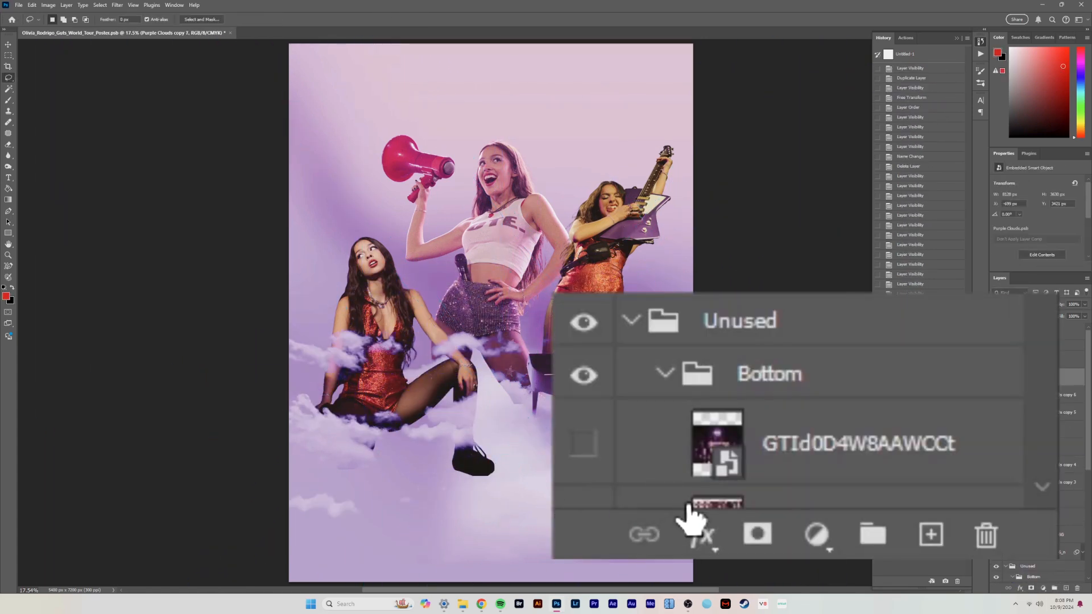
{"action": "key", "text": "Delete"}
{"action": "key", "text": "ctrl+t"}
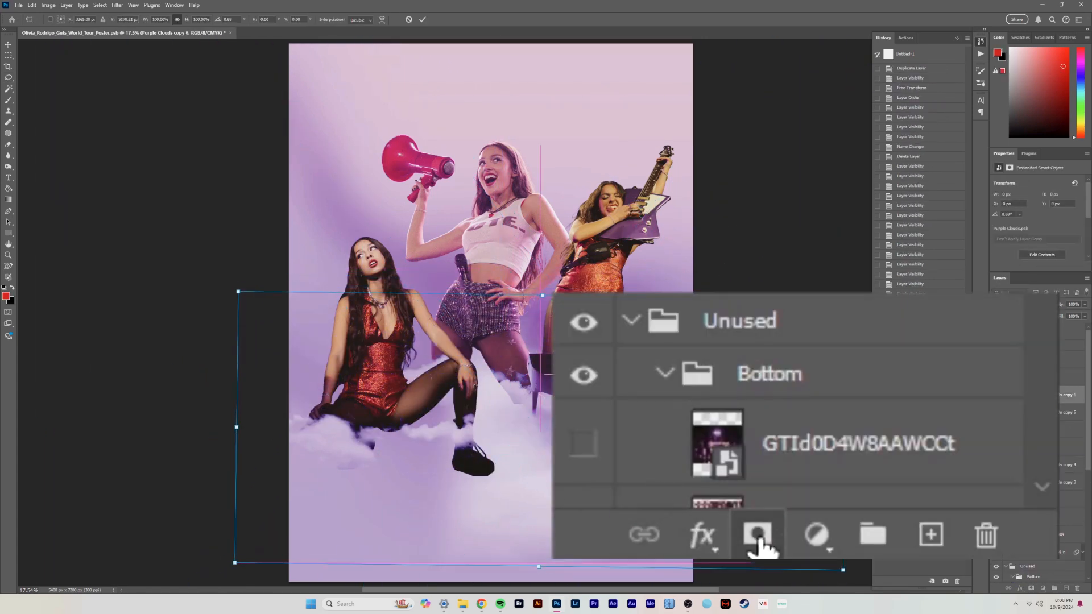
{"action": "key", "text": "Return"}
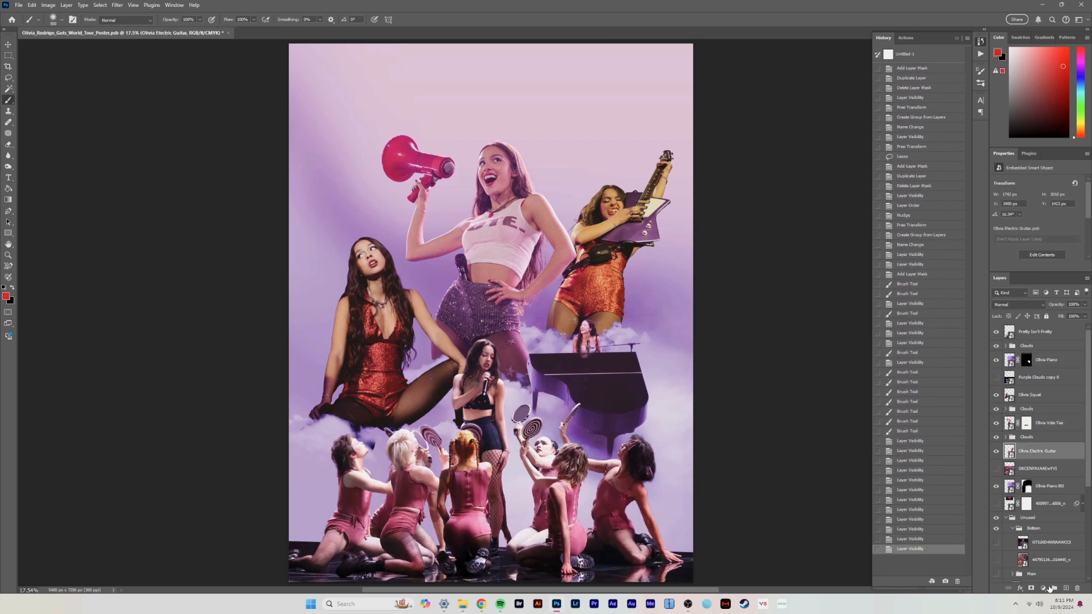
Clip a Color Balance adjustment to the Olivia Electric Guitar layer and copy it onto the Olivia Squat layer.
{"action": "left_click", "coordinate": [1043, 588]}
{"action": "left_click", "coordinate": [1044, 458]}
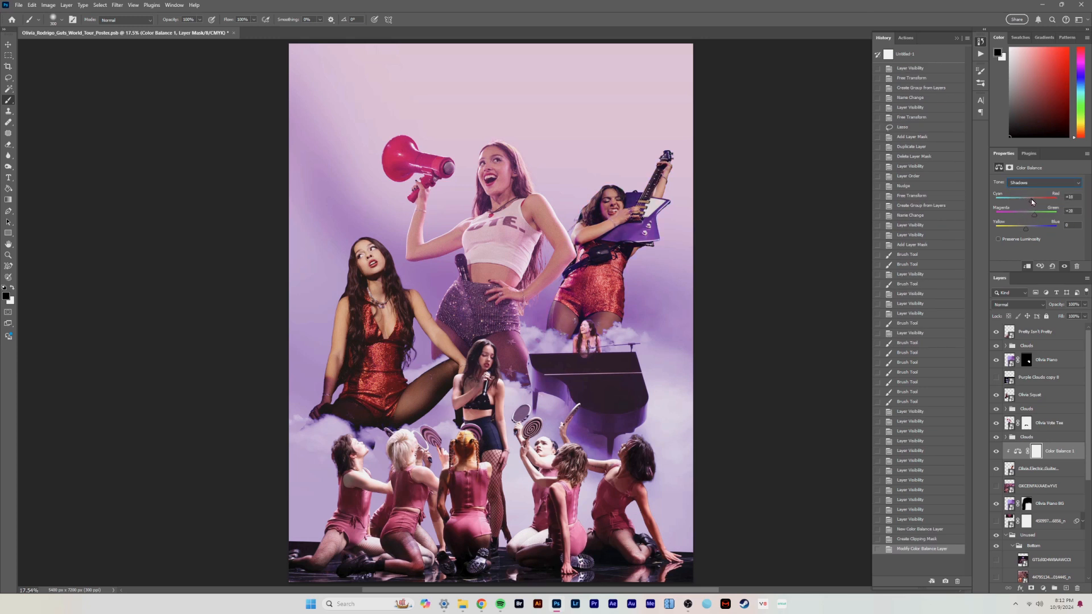
{"action": "left_click_drag", "start_coordinate": [1043, 390], "coordinate": [1044, 390]}
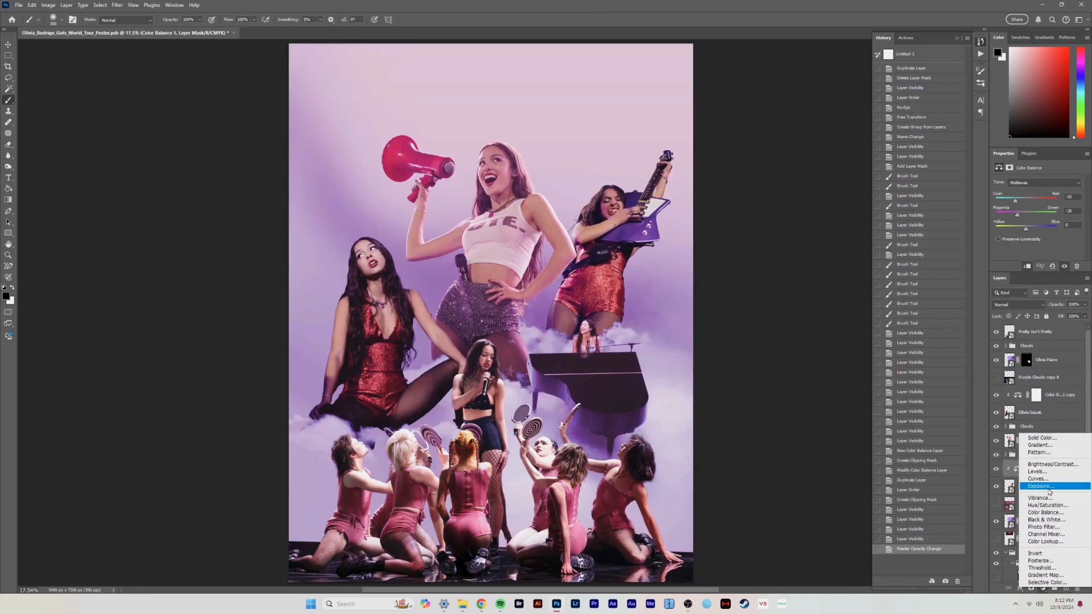
Add a Curves adjustment above the guitar's Color Balance and clip it to the Olivia Electric Guitar layer.
{"action": "left_click", "coordinate": [1038, 479]}
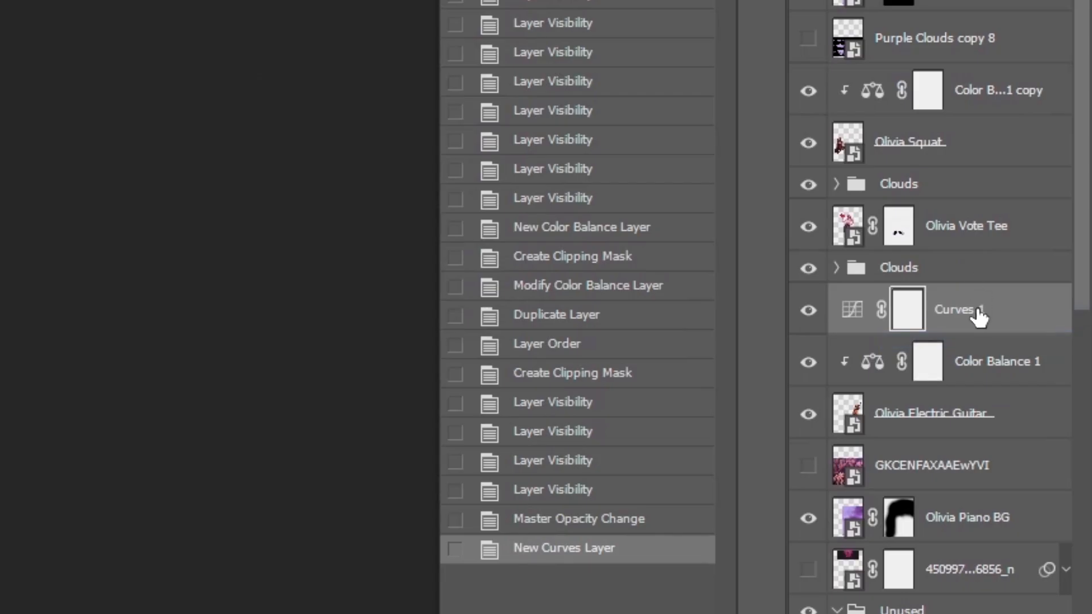
{"action": "right_click", "coordinate": [1079, 469]}
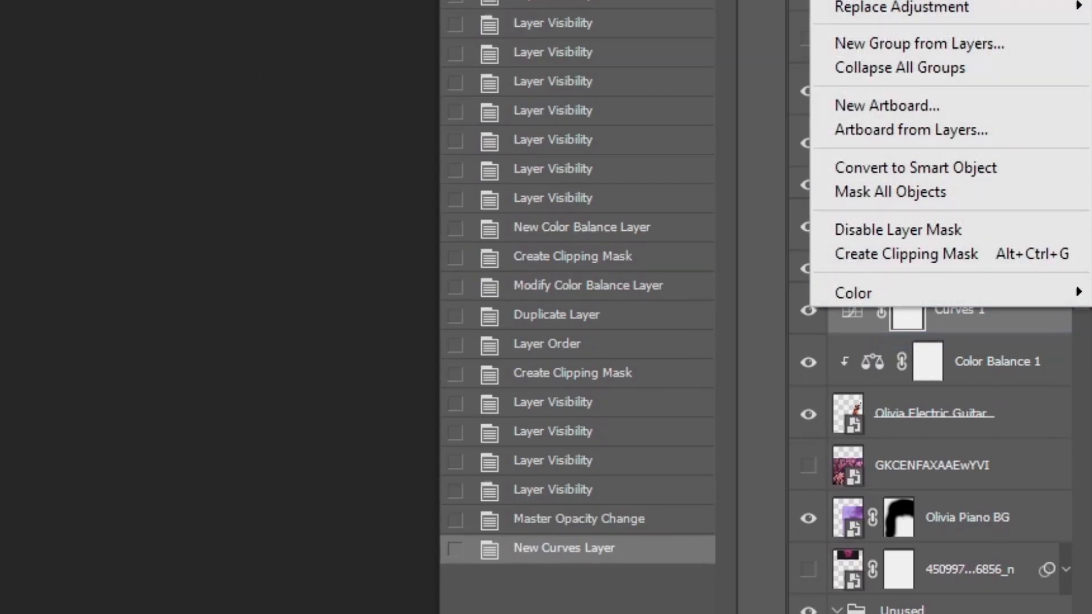
{"action": "left_click", "coordinate": [917, 253]}
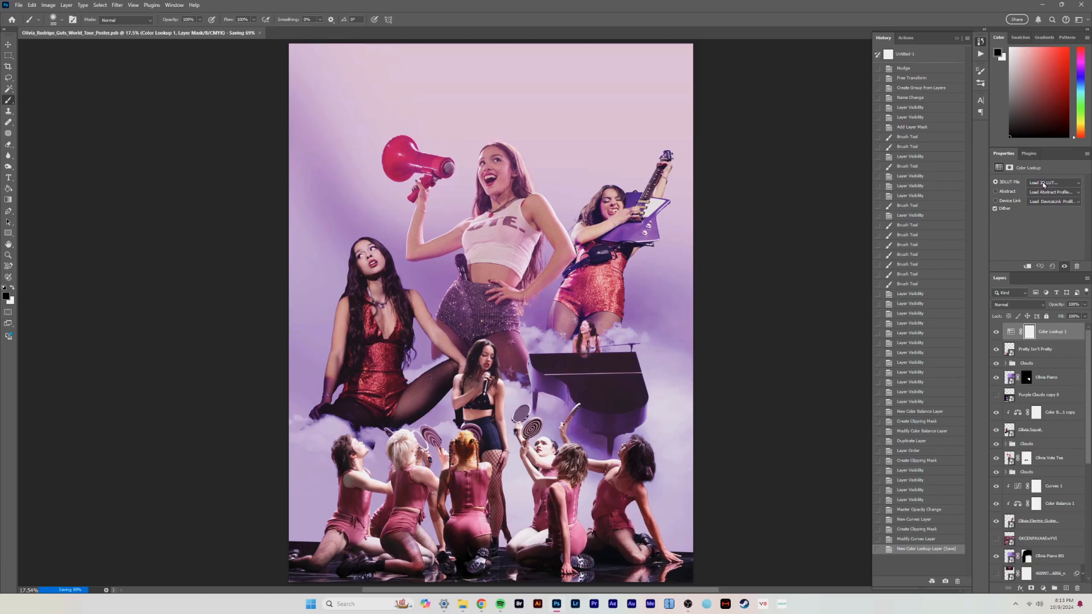
Load a 3D LUT into the top Color Lookup layer and add a second Color Lookup using the Fuji ETERNA 250D Fuji 3510 LUT.
{"action": "left_click", "coordinate": [1044, 184]}
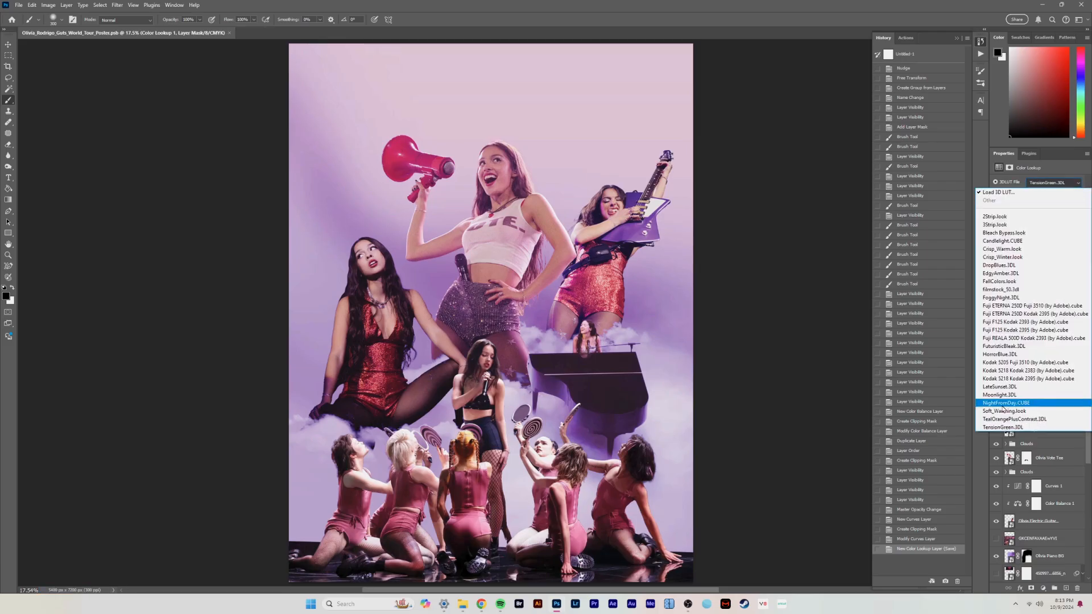
{"action": "left_click", "coordinate": [1053, 341]}
{"action": "left_click", "coordinate": [1044, 588]}
{"action": "left_click", "coordinate": [1064, 432]}
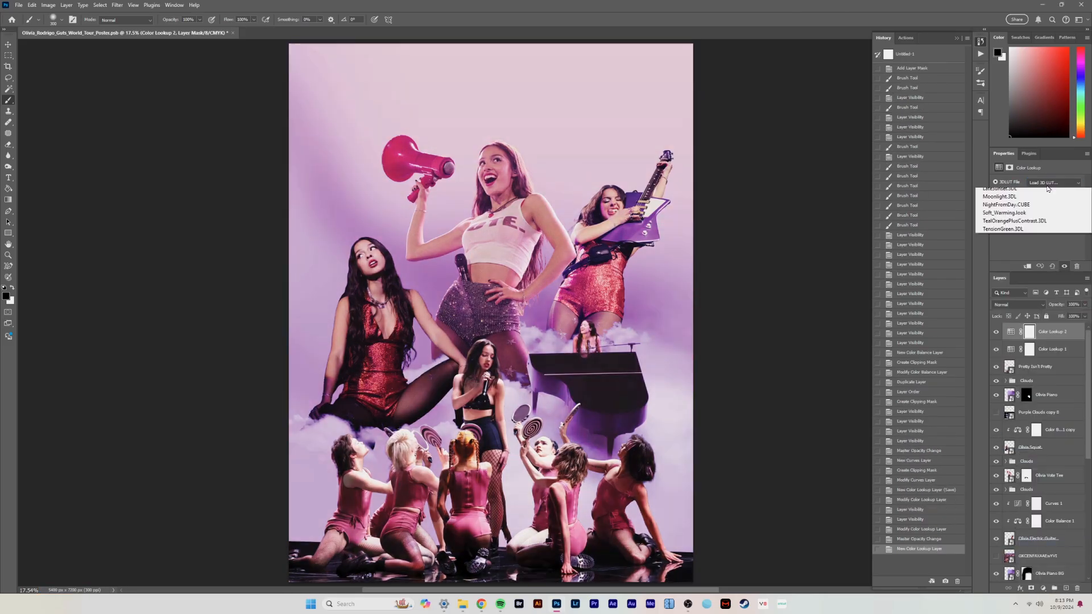
{"action": "left_click", "coordinate": [1054, 183]}
{"action": "left_click", "coordinate": [1028, 370]}
{"action": "left_click", "coordinate": [1053, 183]}
{"action": "left_click", "coordinate": [1016, 306]}
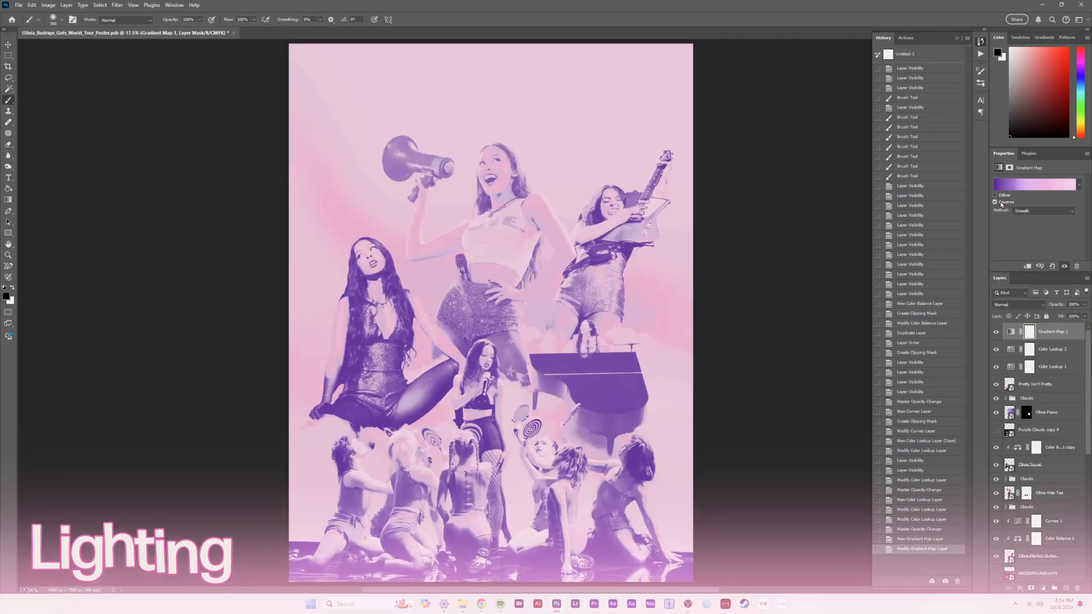
Change the blending mode of the purple-pink Gradient Map layer and lower its opacity.
{"action": "left_click", "coordinate": [1018, 305]}
{"action": "left_click", "coordinate": [1018, 446]}
{"action": "left_click", "coordinate": [1085, 304]}
{"action": "left_click_drag", "start_coordinate": [1083, 316], "coordinate": [1056, 318]}
Add a pink solid color fill above the gradient map and blend it in Soft Light at reduced opacity.
{"action": "left_click", "coordinate": [1041, 440]}
{"action": "left_click", "coordinate": [1018, 305]}
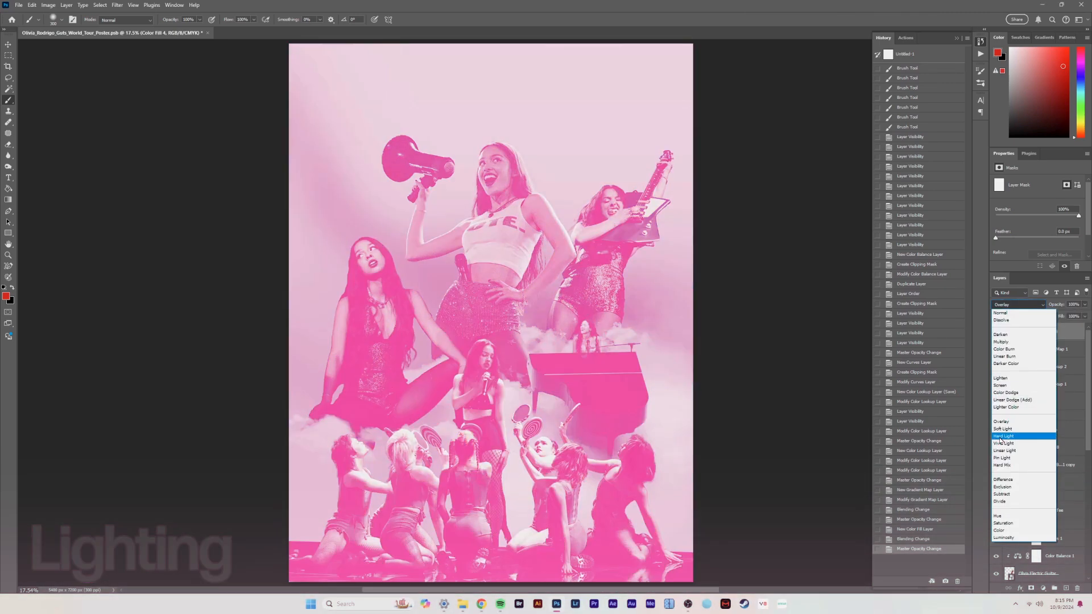
{"action": "left_click", "coordinate": [1002, 436]}
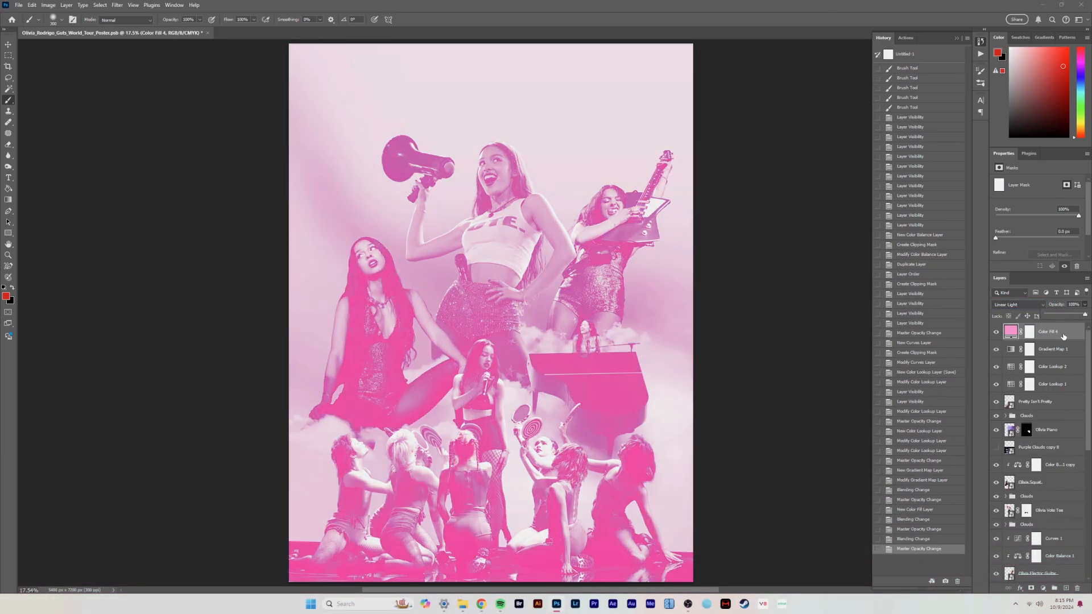
{"action": "left_click", "coordinate": [1018, 304]}
{"action": "left_click", "coordinate": [1027, 401]}
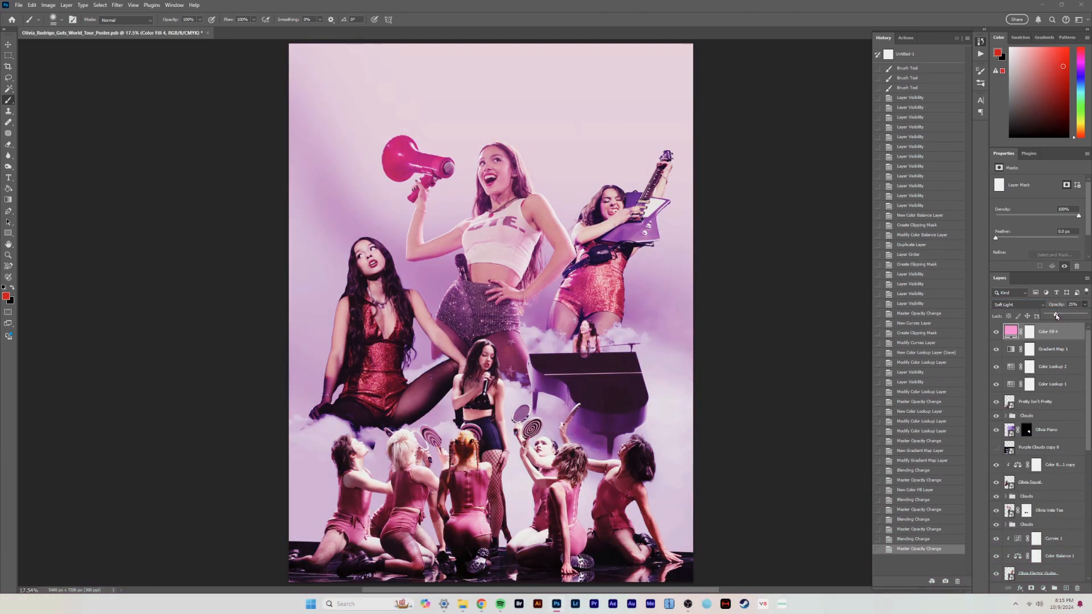
Group the top color lookup, gradient map and color fill layers as Lighting and compare the poster without the group.
{"action": "key", "text": "ctrl+g"}
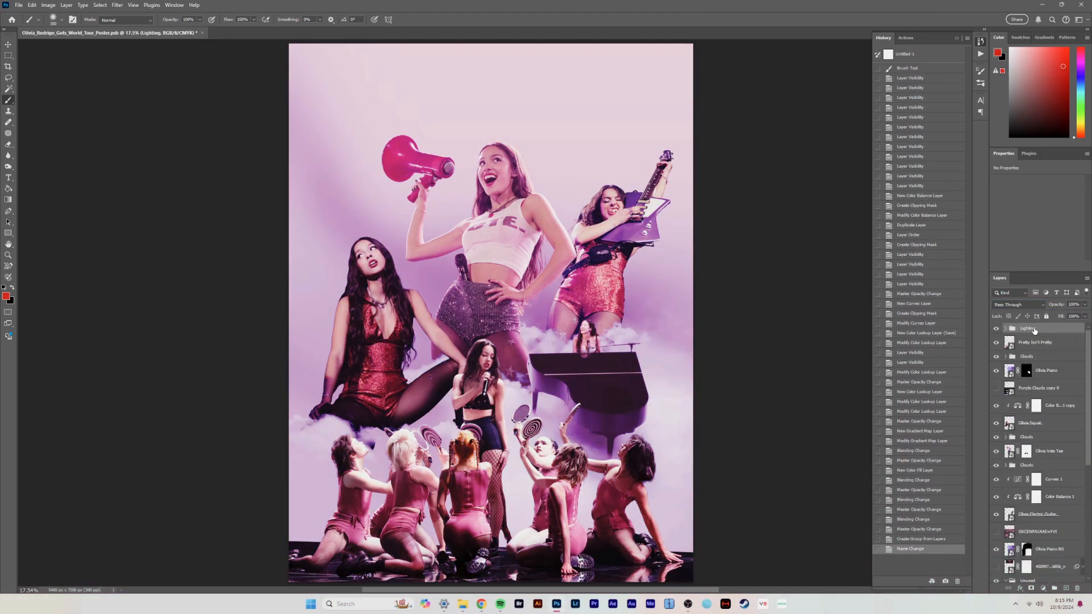
{"action": "left_click", "coordinate": [995, 329]}
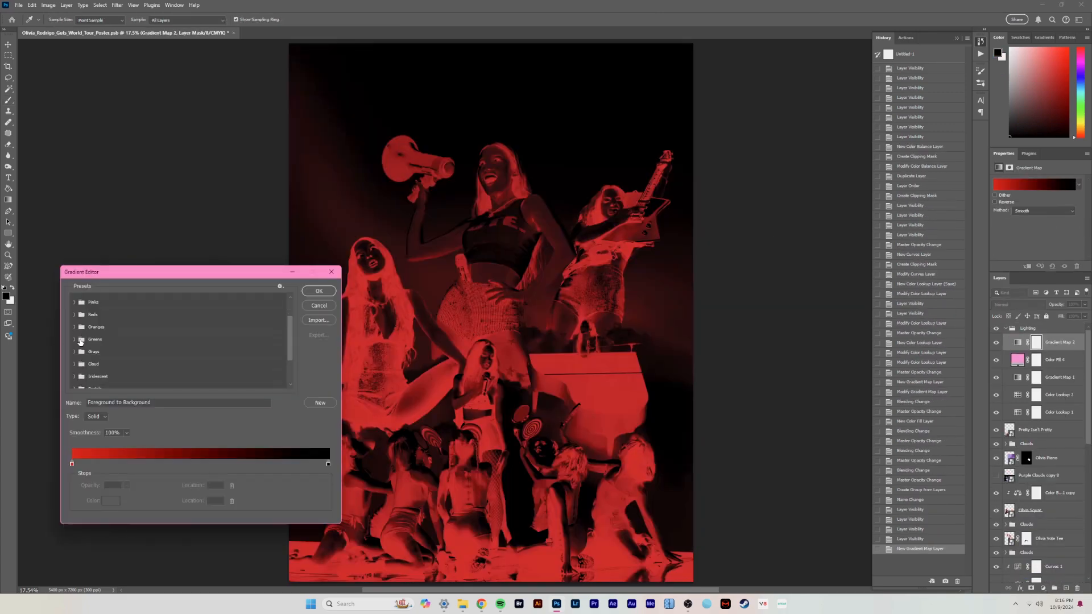
Set the new gradient map to a reversed purple-to-pink gradient, blend it in Overlay and lower its opacity.
{"action": "left_click", "coordinate": [85, 330]}
{"action": "left_click", "coordinate": [113, 330]}
{"action": "left_click", "coordinate": [319, 290]}
{"action": "left_click", "coordinate": [1018, 305]}
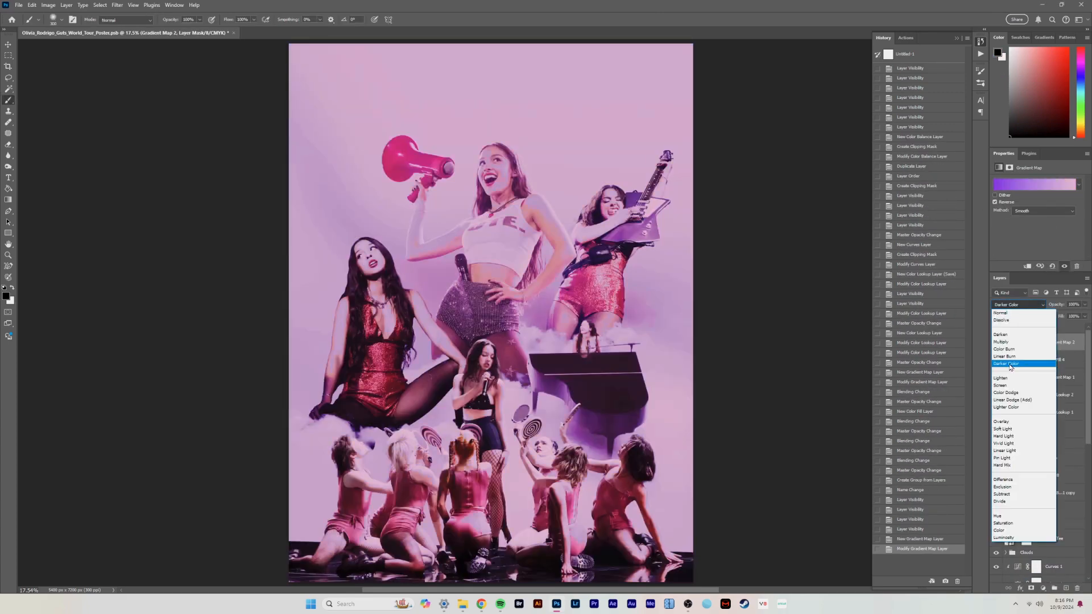
{"action": "left_click", "coordinate": [1011, 377]}
{"action": "left_click", "coordinate": [1018, 305]}
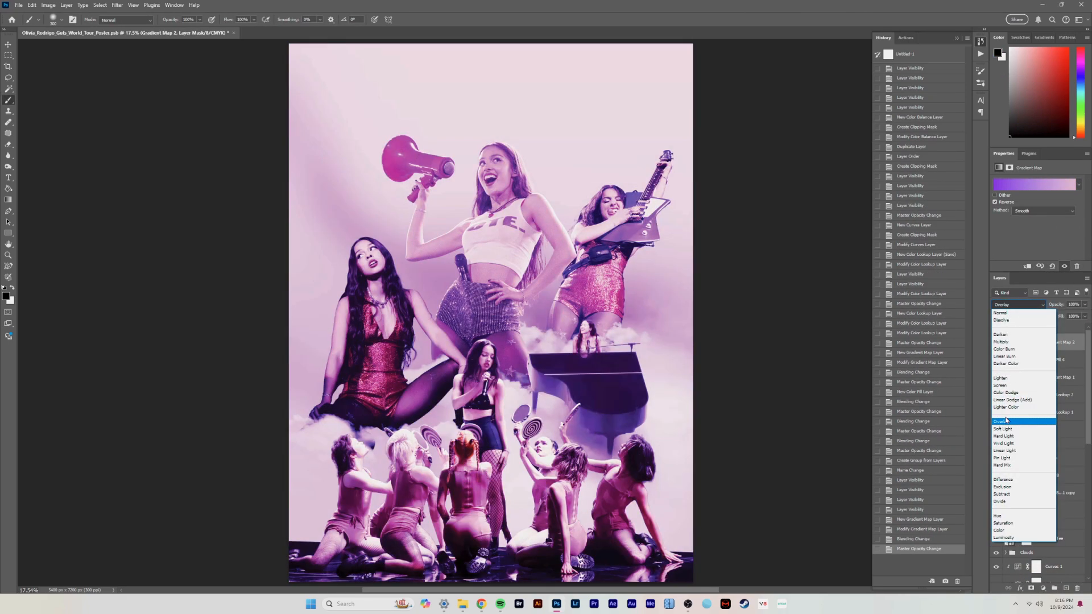
{"action": "left_click", "coordinate": [1011, 422]}
{"action": "left_click_drag", "start_coordinate": [1085, 304], "coordinate": [1063, 317]}
{"action": "left_click", "coordinate": [1046, 395]}
{"action": "left_click", "coordinate": [997, 395]}
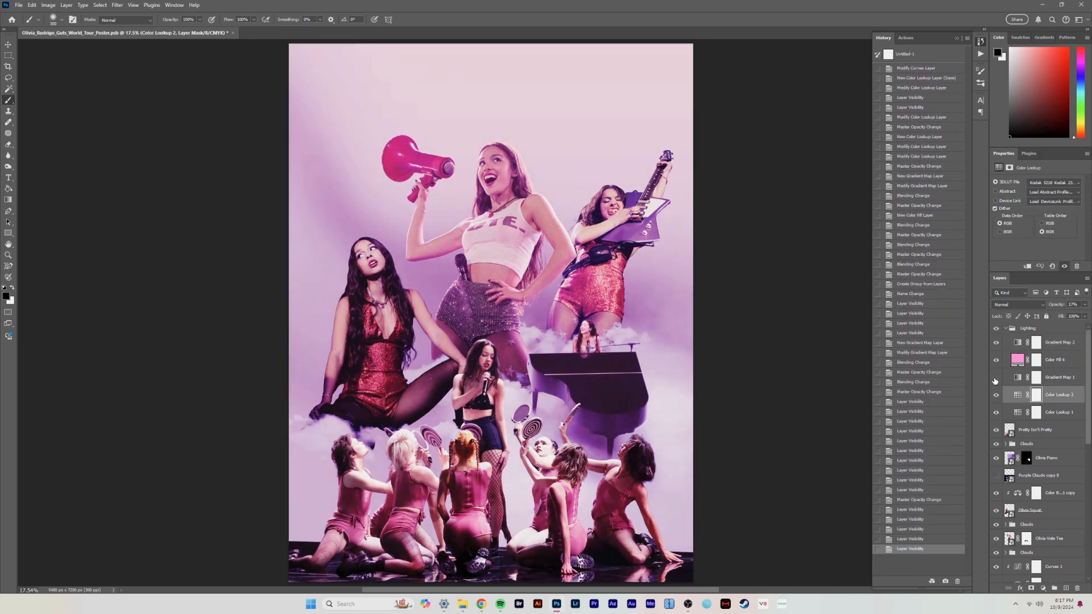
Add a muted pink solid color fill at the top of the Lighting group, change its blending mode and reduce its opacity.
{"action": "left_click", "coordinate": [1043, 588]}
{"action": "left_click", "coordinate": [1041, 435]}
{"action": "left_click", "coordinate": [883, 308]}
{"action": "left_click", "coordinate": [1018, 305]}
{"action": "left_click", "coordinate": [1010, 368]}
{"action": "left_click_drag", "start_coordinate": [1085, 304], "coordinate": [1058, 317]}
{"action": "double_click", "coordinate": [1018, 342]}
{"action": "left_click", "coordinate": [865, 311]}
Compare the poster with and without individual color fill and lookup layers of the Lighting group.
{"action": "left_click", "coordinate": [1006, 328]}
{"action": "left_click", "coordinate": [1052, 329]}
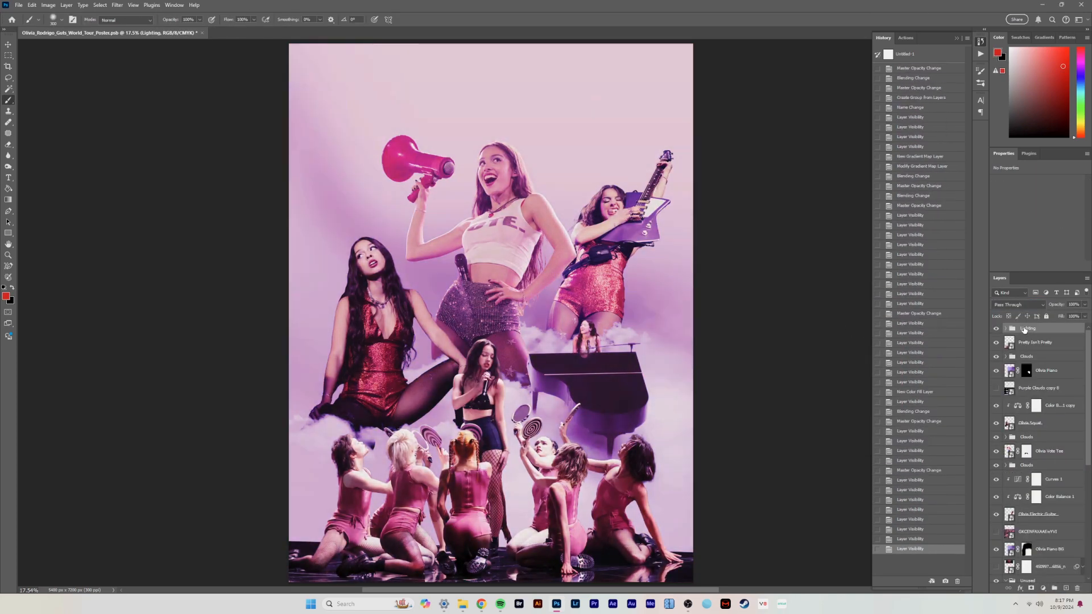
{"action": "left_click", "coordinate": [1006, 328]}
{"action": "left_click", "coordinate": [1058, 430]}
{"action": "left_click", "coordinate": [996, 412]}
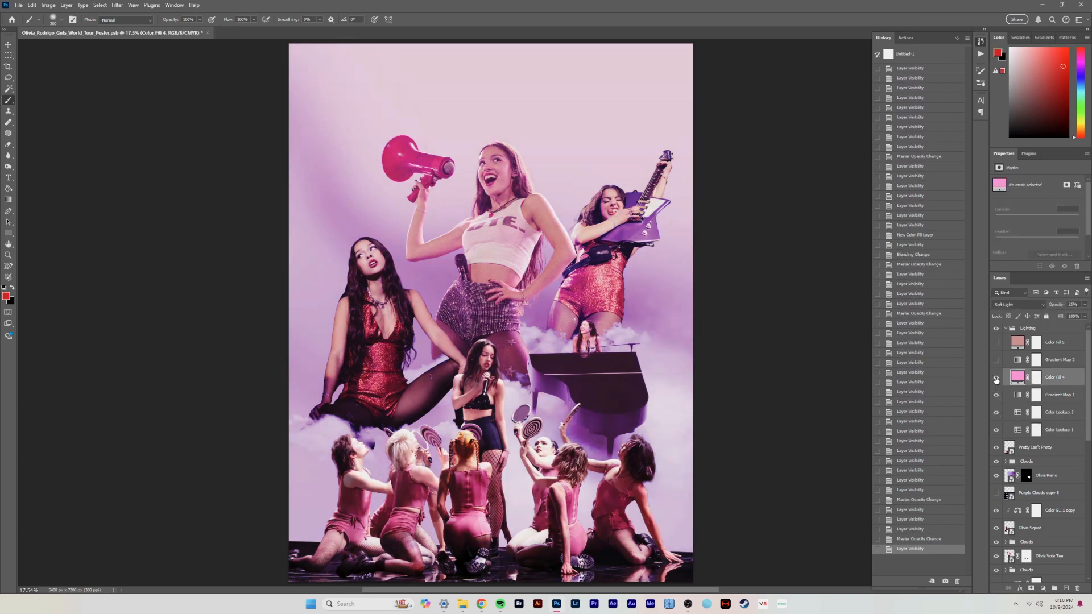
{"action": "left_click", "coordinate": [995, 344]}
{"action": "left_click", "coordinate": [995, 343]}
{"action": "left_click", "coordinate": [995, 344]}
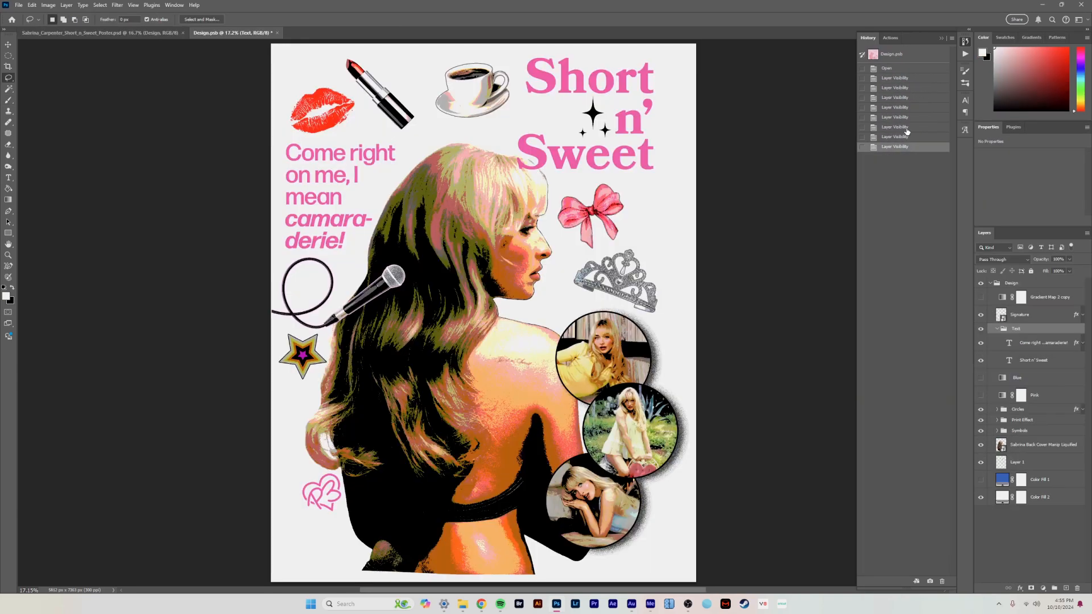
Toggle the Pink and Gradient Map 2 copy layers in the Short n' Sweet design to compare its color treatments.
{"action": "left_click", "coordinate": [980, 396]}
{"action": "left_click", "coordinate": [982, 298]}
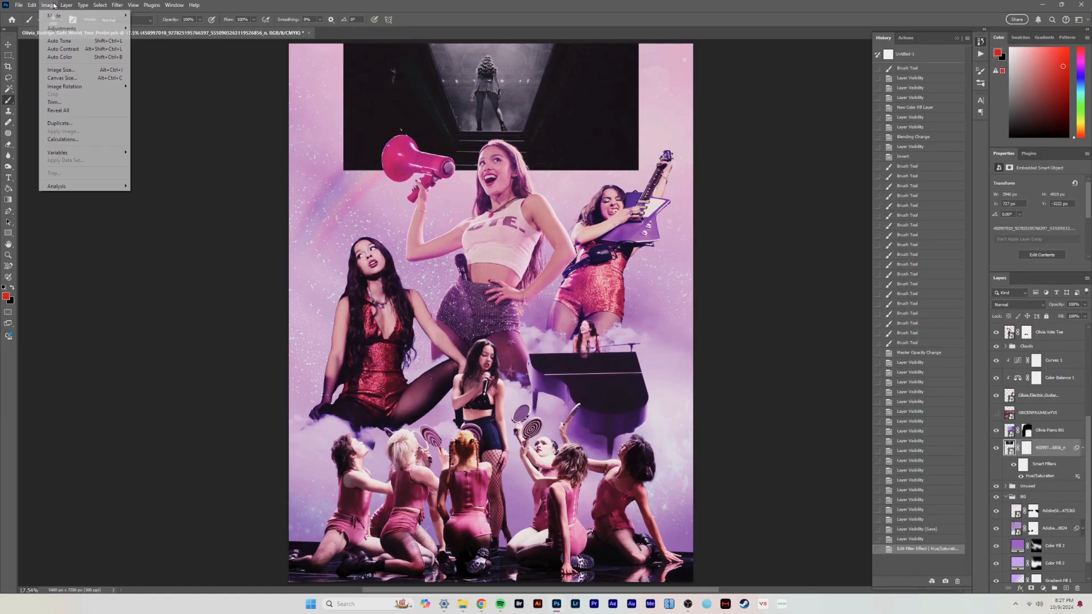
Move the staircase stage photo toward the poster's upper right and adjust the placement of the Lighten-blended concert photo.
{"action": "key", "text": "ctrl+t"}
{"action": "left_click_drag", "start_coordinate": [558, 118], "coordinate": [644, 119]}
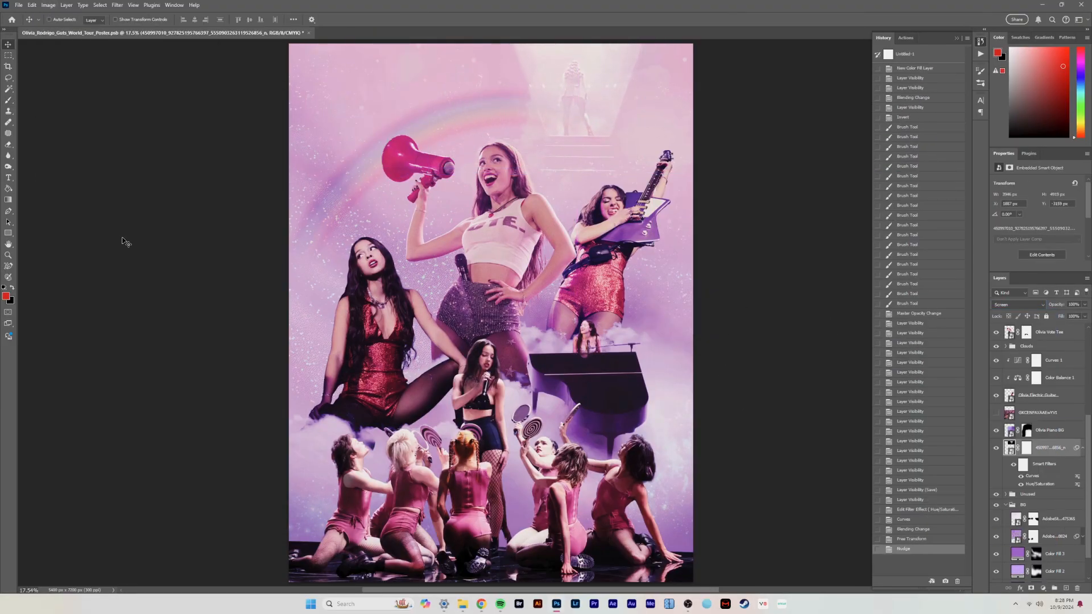
{"action": "left_click_drag", "start_coordinate": [624, 221], "coordinate": [625, 239]}
{"action": "key", "text": "Return"}
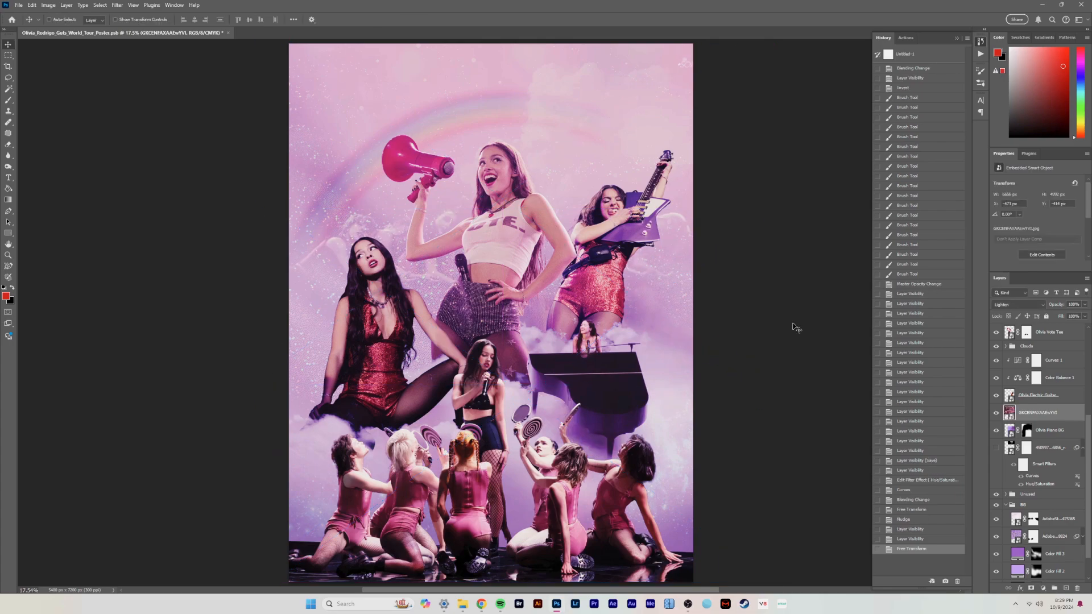
Add a layer mask to the Lighten-blended concert photo, brush away its visible edge and shift the photo left.
{"action": "left_click", "coordinate": [1032, 588]}
{"action": "key", "text": "b"}
{"action": "left_click_drag", "start_coordinate": [675, 78], "coordinate": [686, 62]}
{"action": "key", "text": "ctrl+t"}
{"action": "left_click_drag", "start_coordinate": [665, 218], "coordinate": [629, 217]}
Try a photo from the Unused group in the composition by showing it and moving it through the layer stack.
{"action": "left_click", "coordinate": [1006, 494]}
{"action": "left_click", "coordinate": [997, 511]}
{"action": "left_click", "coordinate": [1042, 511]}
{"action": "key", "text": "ctrl+t"}
{"action": "key", "text": "Escape"}
{"action": "left_click_drag", "start_coordinate": [1041, 511], "coordinate": [1037, 386]}
{"action": "left_click_drag", "start_coordinate": [1034, 428], "coordinate": [1034, 470]}
{"action": "left_click", "coordinate": [996, 464]}
Move the Unused group directly below Lighting and delete an unwanted photo layer.
{"action": "left_click_drag", "start_coordinate": [1028, 567], "coordinate": [1028, 334]}
{"action": "left_click", "coordinate": [1006, 339]}
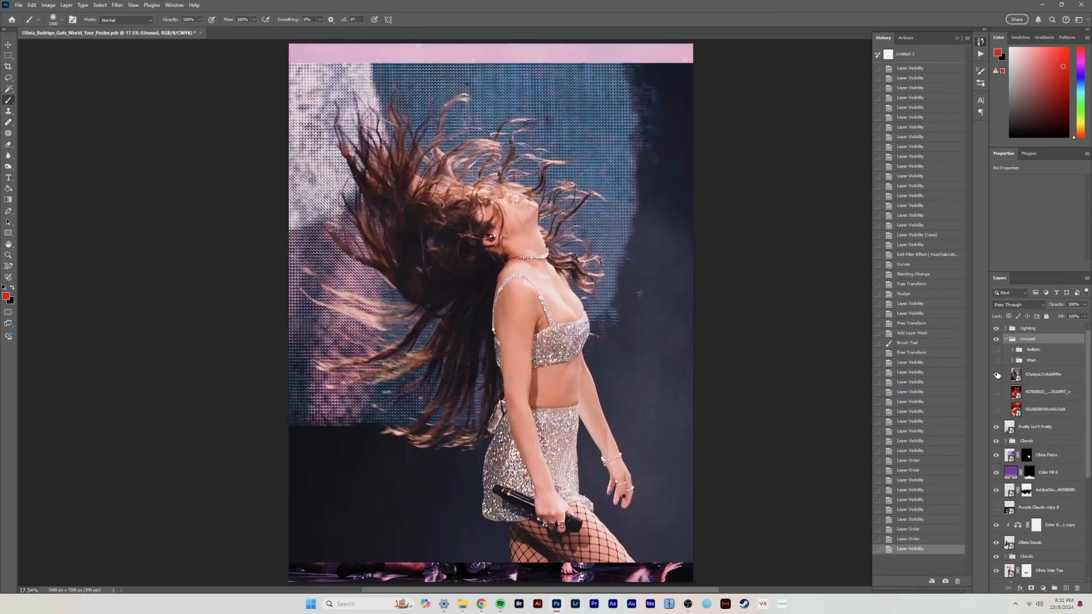
{"action": "left_click", "coordinate": [997, 376]}
{"action": "key", "text": "Delete"}
Pull the photo of the singer with embracing dancers out of the Unused group and adjust it with Curves.
{"action": "left_click", "coordinate": [1012, 350]}
{"action": "left_click", "coordinate": [996, 425]}
{"action": "left_click_drag", "start_coordinate": [1046, 425], "coordinate": [1041, 345]}
{"action": "left_click", "coordinate": [1006, 339]}
{"action": "left_click", "coordinate": [996, 339]}
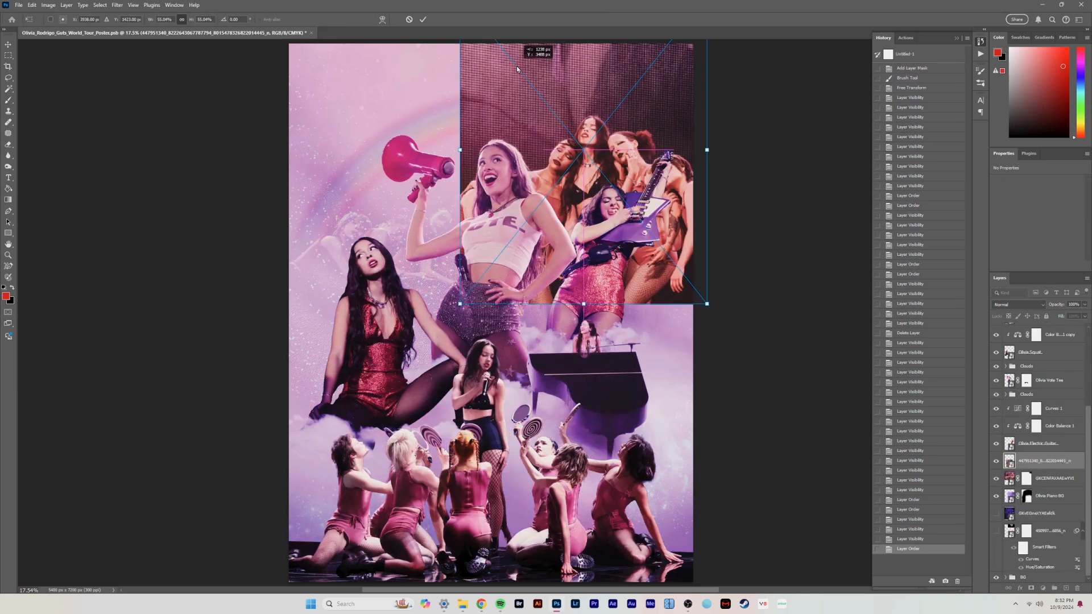
{"action": "key", "text": "ctrl+m"}
{"action": "key", "text": "Return"}
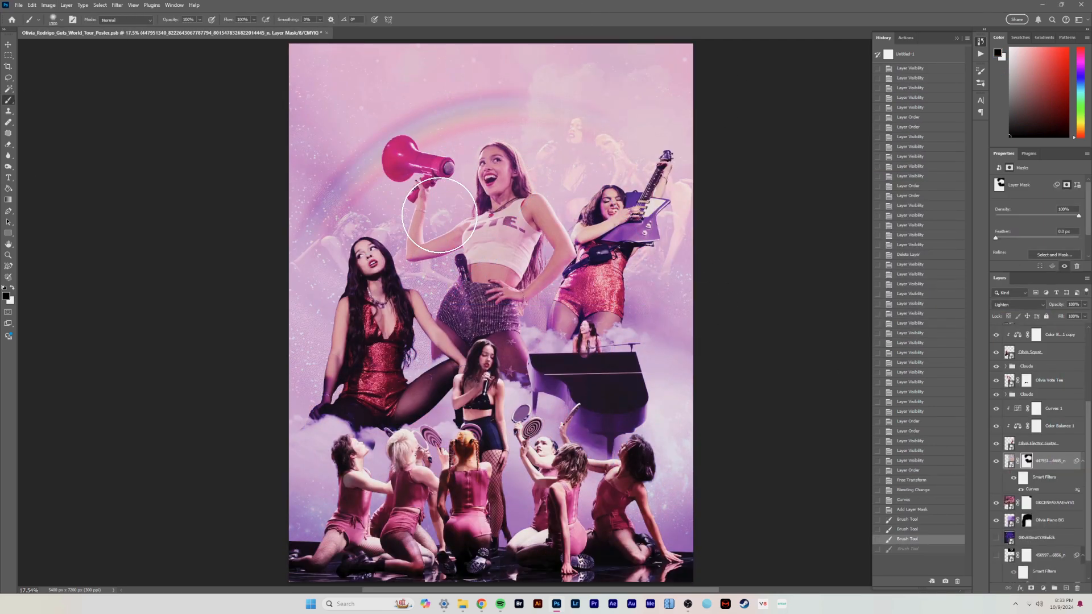
Toggle the background photo layers around Olivia Piano BG to judge their effect on the poster.
{"action": "left_click", "coordinate": [1041, 521]}
{"action": "key", "text": "v"}
{"action": "left_click", "coordinate": [996, 556]}
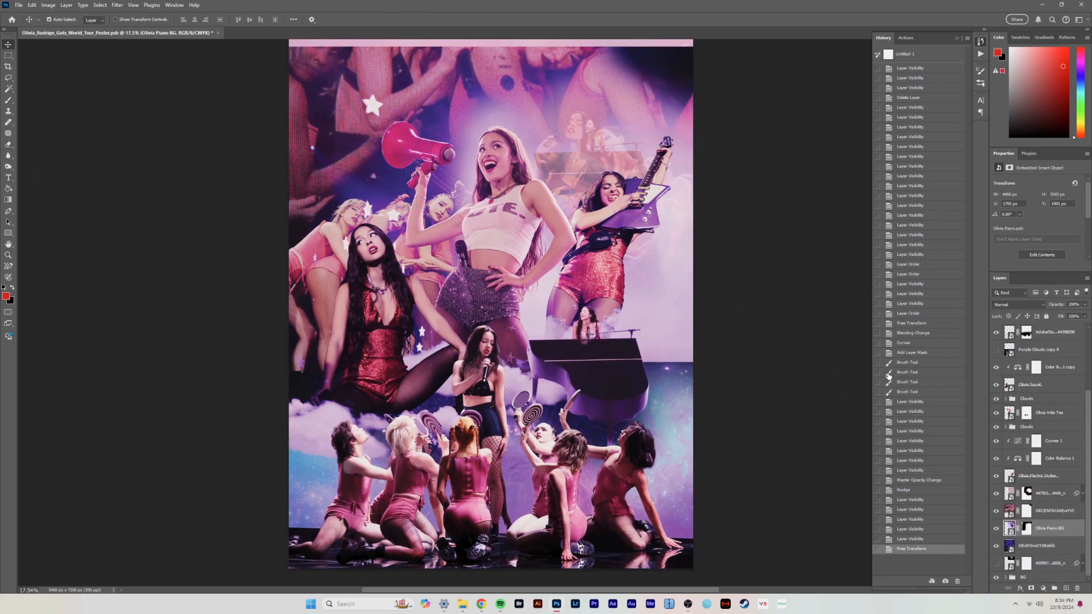
{"action": "left_click", "coordinate": [996, 564]}
Blend another performer photo from the Unused group in Screen, transform it and give it a layer mask.
{"action": "scroll", "coordinate": [1041, 455], "scroll_direction": "up", "scroll_amount": 10}
{"action": "left_click", "coordinate": [1005, 339]}
{"action": "left_click", "coordinate": [1019, 305]}
{"action": "mouse_move", "coordinate": [1047, 373]}
{"action": "left_mouse_down"}
{"action": "mouse_move", "coordinate": [1041, 345]}
{"action": "mouse_move", "coordinate": [1038, 372]}
{"action": "left_mouse_up"}
{"action": "key", "text": "ctrl+t"}
{"action": "key", "text": "Return"}
{"action": "left_click", "coordinate": [1032, 588]}
{"action": "key", "text": "b"}
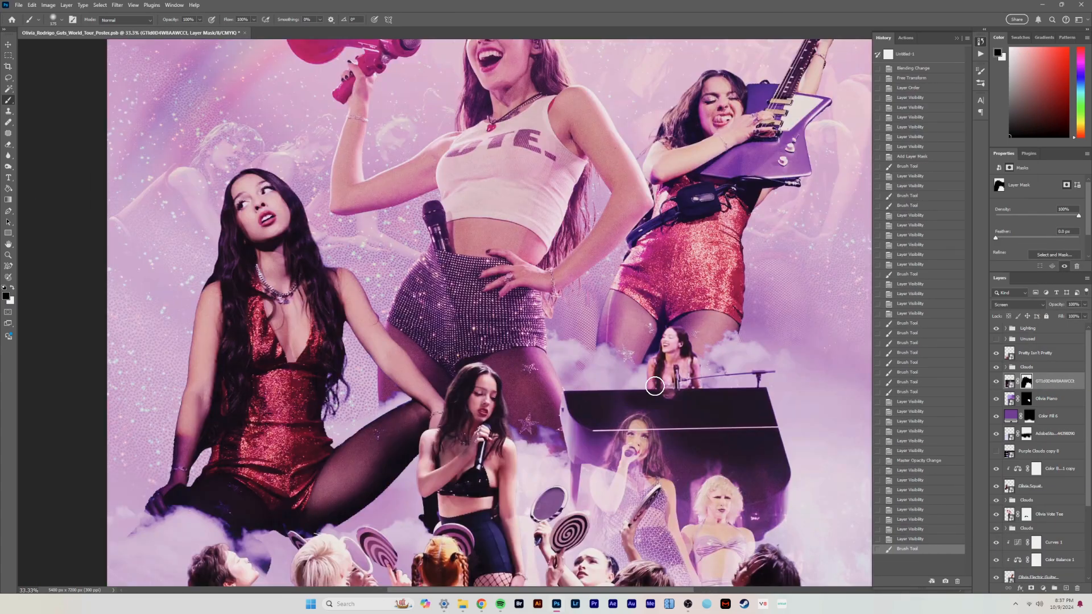
Compare the poster with and without the Screen-blended performer photo and save the file.
{"action": "left_click", "coordinate": [996, 381]}
{"action": "left_click", "coordinate": [997, 381]}
{"action": "key", "text": "ctrl+s"}
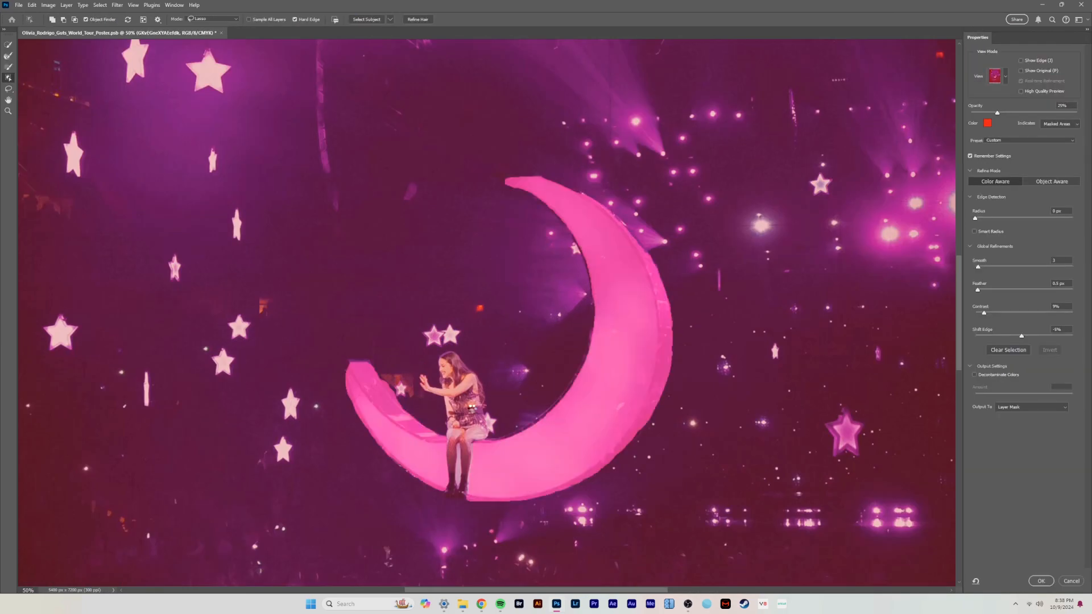
Refine the crescent moon and seated singer selection in Select and Mask by lassoing along the moon's outer and inner edges.
{"action": "scroll", "coordinate": [421, 493], "scroll_direction": "up", "scroll_amount": 5}
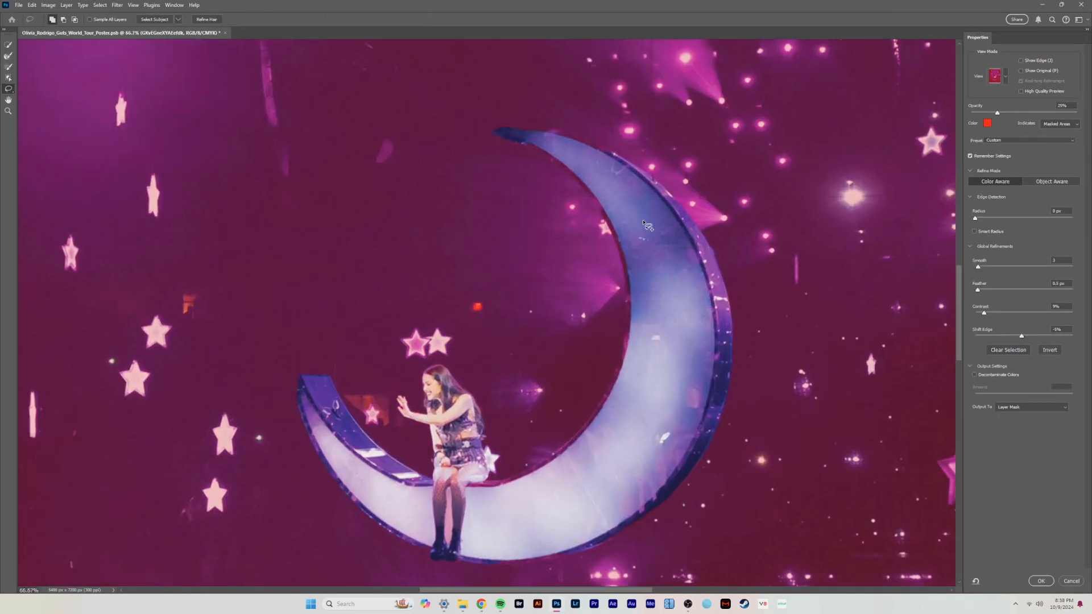
{"action": "scroll", "coordinate": [408, 256], "scroll_direction": "right", "scroll_amount": 3}
{"action": "scroll", "coordinate": [705, 267], "scroll_direction": "down", "scroll_amount": 3}
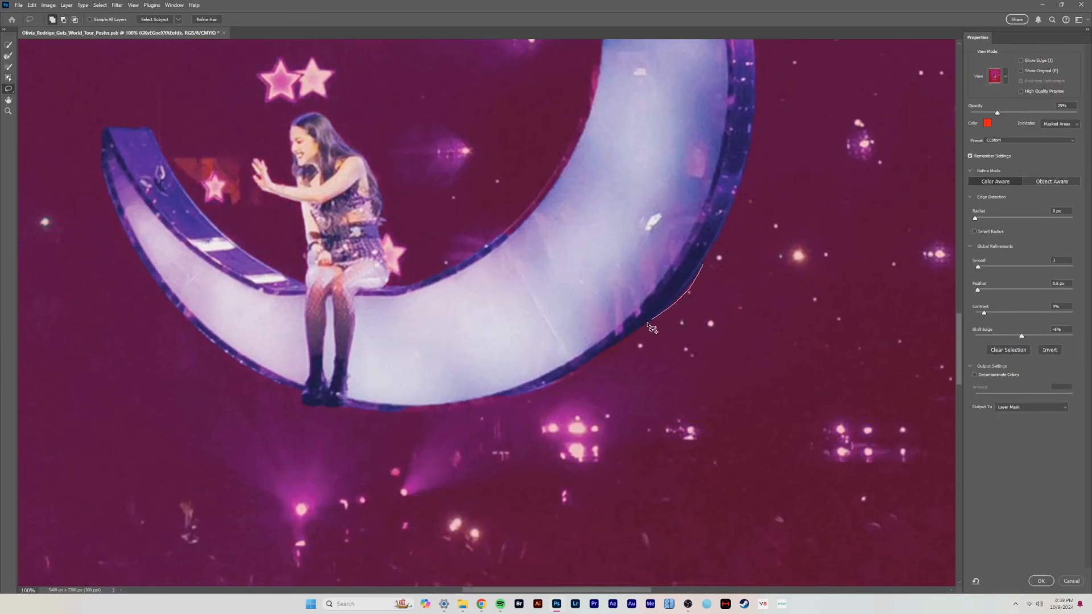
{"action": "mouse_move", "coordinate": [703, 275]}
{"action": "left_mouse_down"}
{"action": "mouse_move", "coordinate": [875, 175]}
{"action": "mouse_move", "coordinate": [838, 325]}
{"action": "left_mouse_up"}
{"action": "left_click_drag", "start_coordinate": [563, 114], "coordinate": [528, 471]}
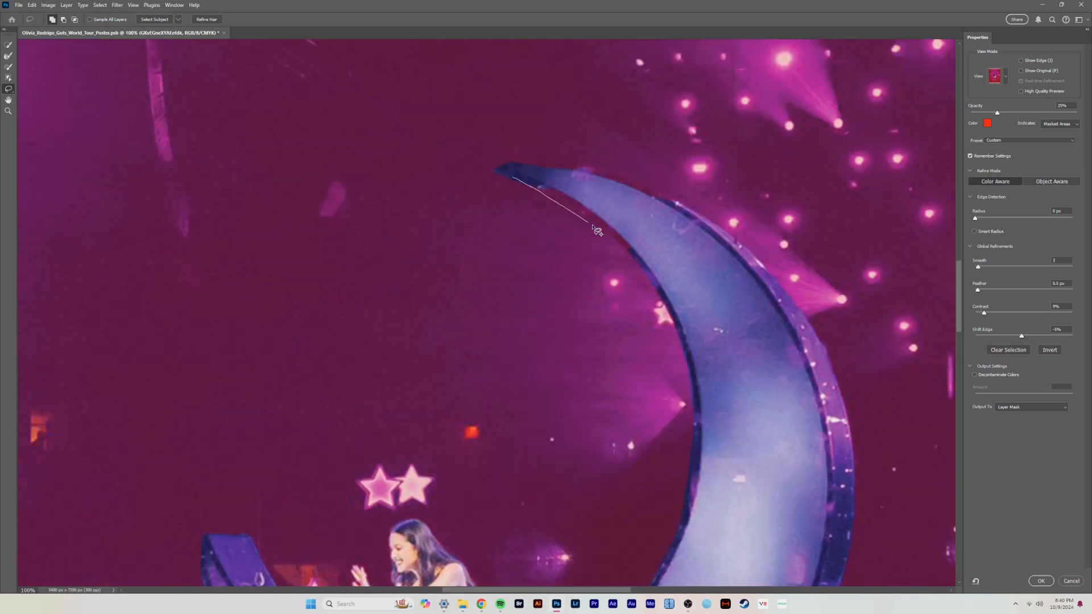
{"action": "left_click_drag", "start_coordinate": [529, 182], "coordinate": [345, 212]}
{"action": "left_click_drag", "start_coordinate": [316, 201], "coordinate": [410, 200]}
{"action": "scroll", "coordinate": [414, 203], "scroll_direction": "down", "scroll_amount": 5}
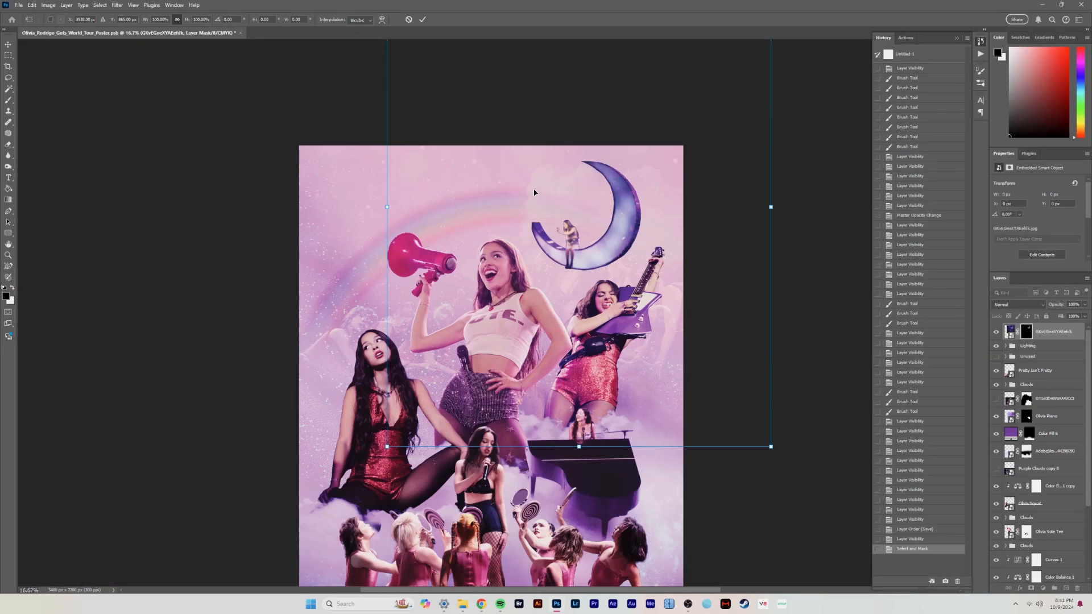
Reorder the cut-out moon layer so that it sits directly below the Olivia Electric Guitar layer.
{"action": "key", "text": "ctrl+bracketright"}
{"action": "key", "text": "ctrl+bracketright"}
{"action": "key", "text": "ctrl+bracketright"}
Brush the moon's layer mask to clean up its pointed tip and upper curve, undoing the unwanted strokes.
{"action": "scroll", "coordinate": [569, 143], "scroll_direction": "up", "scroll_amount": 10}
{"action": "key", "text": "b"}
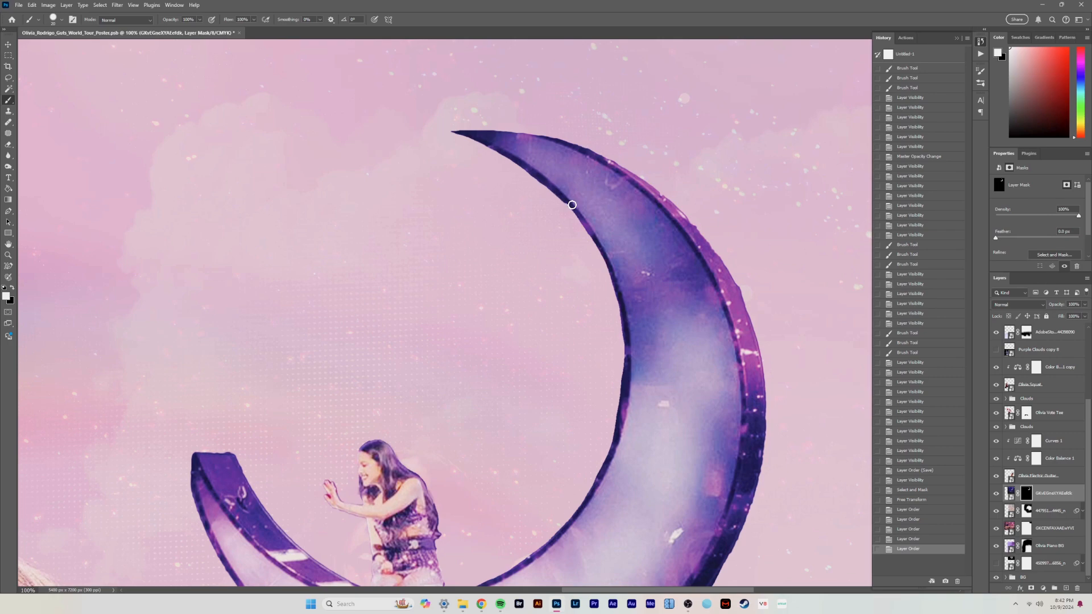
{"action": "scroll", "coordinate": [630, 265], "scroll_direction": "up", "scroll_amount": 1}
{"action": "key", "text": "ctrl+z"}
{"action": "key", "text": "ctrl+z"}
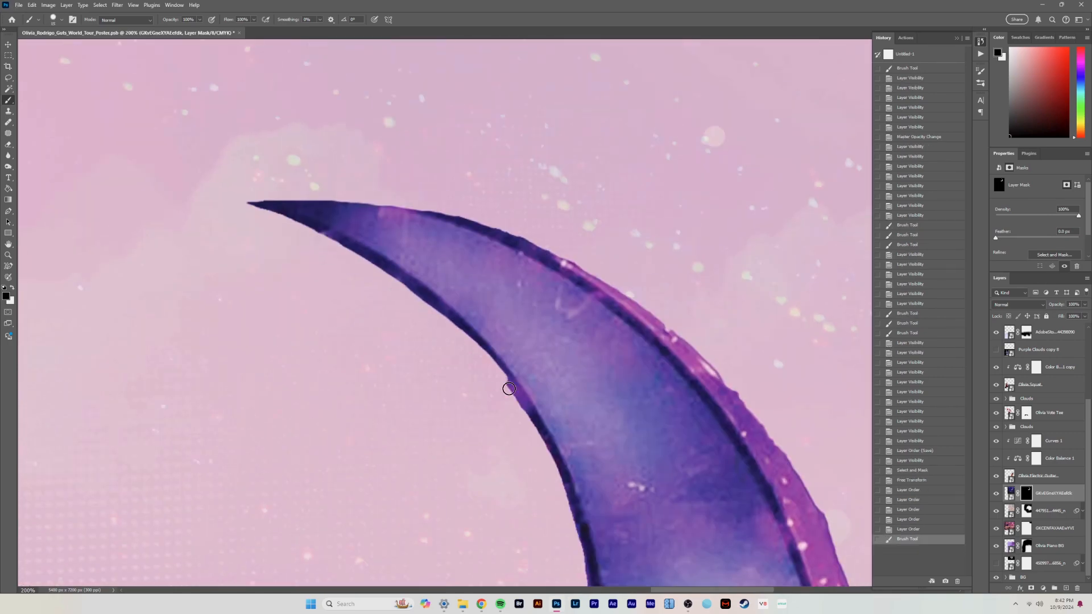
{"action": "scroll", "coordinate": [441, 308], "scroll_direction": "down", "scroll_amount": 6}
{"action": "mouse_move", "coordinate": [557, 185]}
{"action": "left_mouse_down"}
{"action": "mouse_move", "coordinate": [615, 319]}
{"action": "mouse_move", "coordinate": [642, 284]}
{"action": "left_mouse_up"}
{"action": "key", "text": "ctrl+minus"}
{"action": "left_click_drag", "start_coordinate": [648, 327], "coordinate": [581, 387]}
Paint the moon's mask along its lower rim and around the seated singer's boots.
{"action": "key", "text": "ctrl+plus"}
{"action": "left_click_drag", "start_coordinate": [651, 387], "coordinate": [544, 419]}
{"action": "left_click_drag", "start_coordinate": [297, 387], "coordinate": [637, 421]}
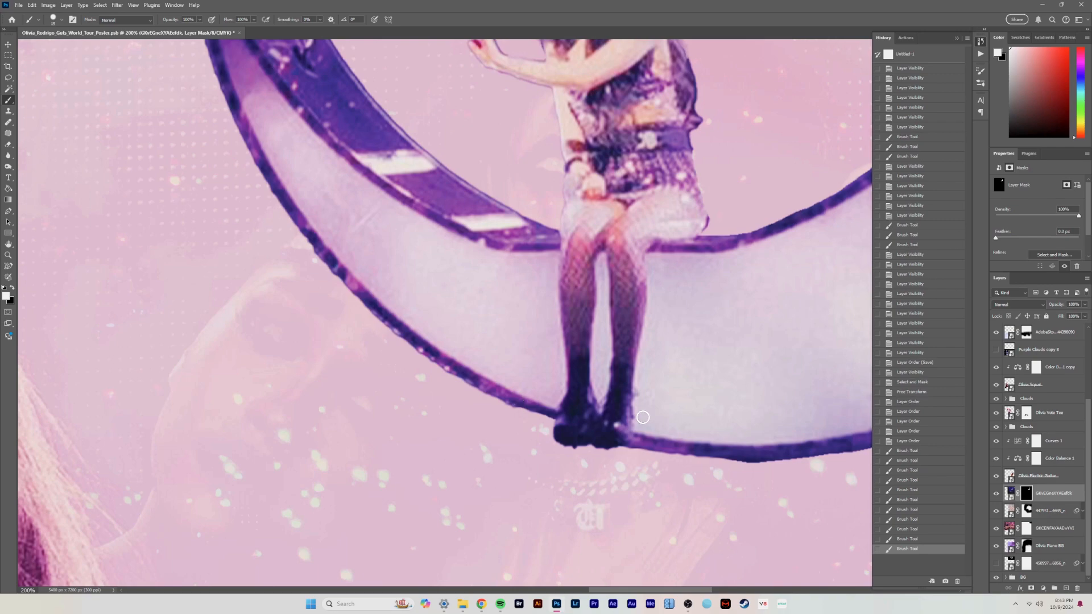
{"action": "left_click_drag", "start_coordinate": [508, 394], "coordinate": [540, 418]}
{"action": "left_click_drag", "start_coordinate": [312, 222], "coordinate": [414, 461]}
Touch up the mask along the moon's outer lower curve, alternating between hiding and revealing.
{"action": "key", "text": "ctrl+0"}
{"action": "scroll", "coordinate": [628, 107], "scroll_direction": "up", "scroll_amount": 5}
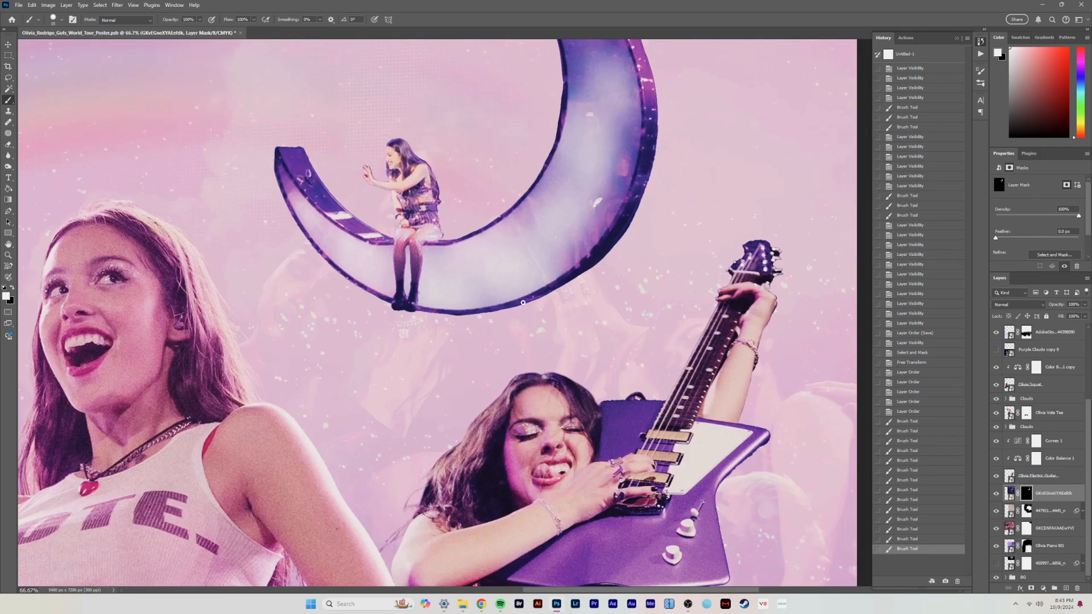
{"action": "scroll", "coordinate": [589, 249], "scroll_direction": "up", "scroll_amount": 2}
{"action": "key", "text": "x"}
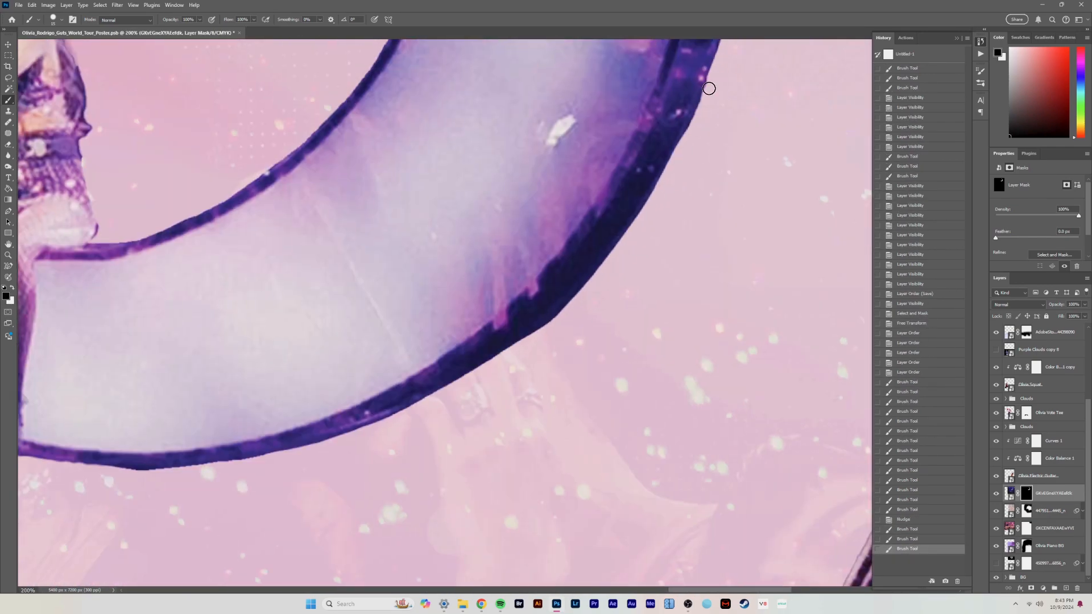
{"action": "scroll", "coordinate": [569, 307], "scroll_direction": "left", "scroll_amount": 5}
{"action": "key", "text": "x"}
{"action": "key", "text": "ctrl+0"}
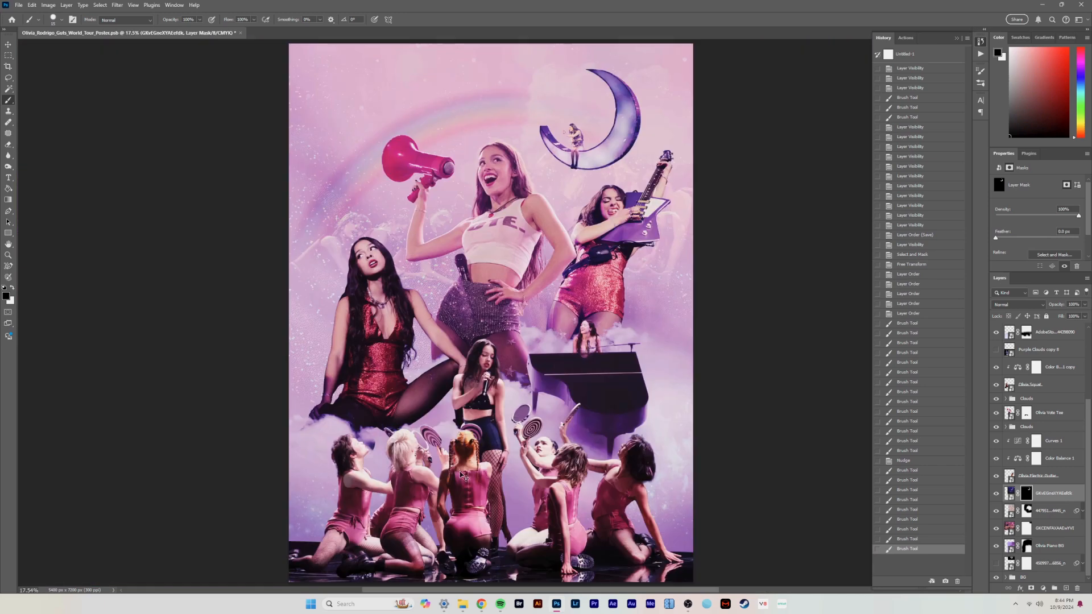
Rename the crescent moon layer as Moon.
{"action": "double_click", "coordinate": [1054, 494]}
{"action": "type", "text": "Moon"}
{"action": "key", "text": "Return"}
Give the Moon layer a soft pale pink Outer Glow in Linear Dodge (Add).
{"action": "right_click", "coordinate": [1050, 496]}
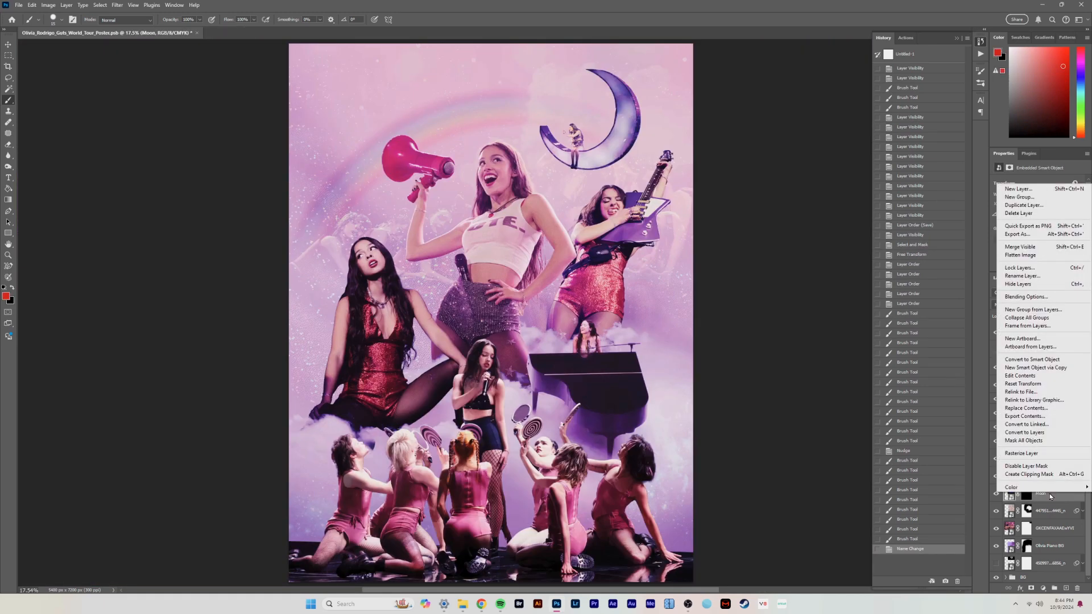
{"action": "left_click", "coordinate": [1026, 296]}
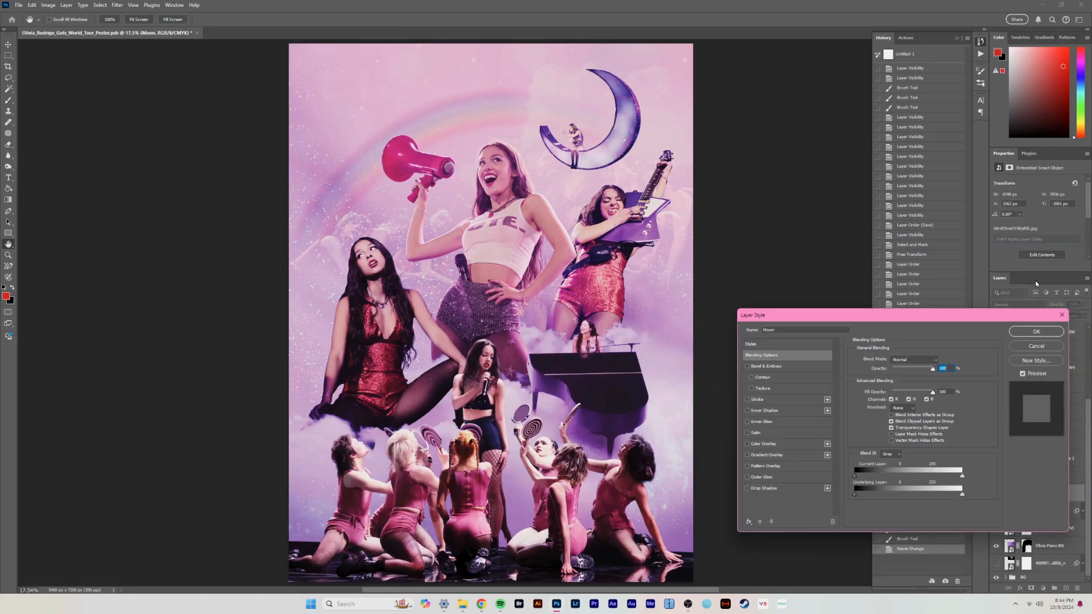
{"action": "left_click", "coordinate": [772, 480]}
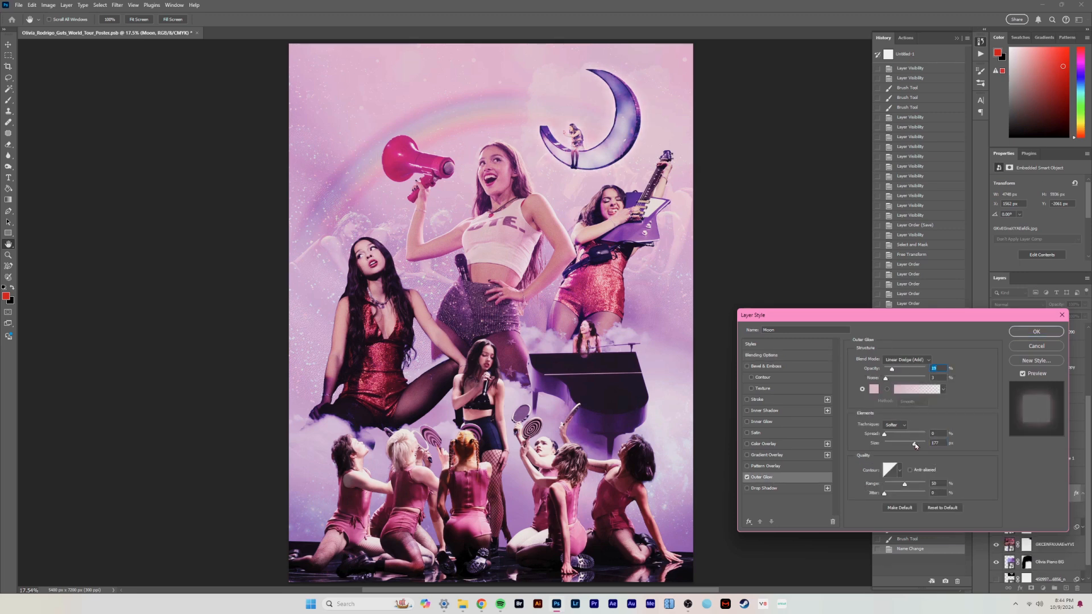
{"action": "key", "text": "Return"}
Paste the Outer Glow style onto the Olivia Vote Tee and Olivia Squat layers.
{"action": "scroll", "coordinate": [1024, 560], "scroll_direction": "up", "scroll_amount": 3}
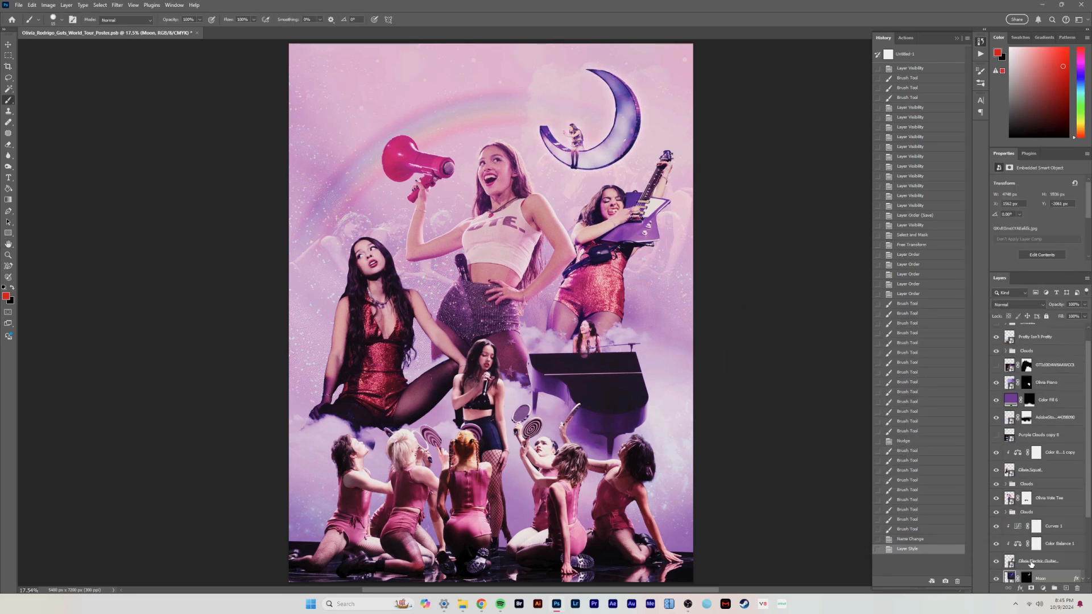
{"action": "right_click", "coordinate": [1043, 498]}
{"action": "left_click", "coordinate": [1041, 398]}
{"action": "right_click", "coordinate": [1031, 485]}
{"action": "left_click", "coordinate": [1041, 399]}
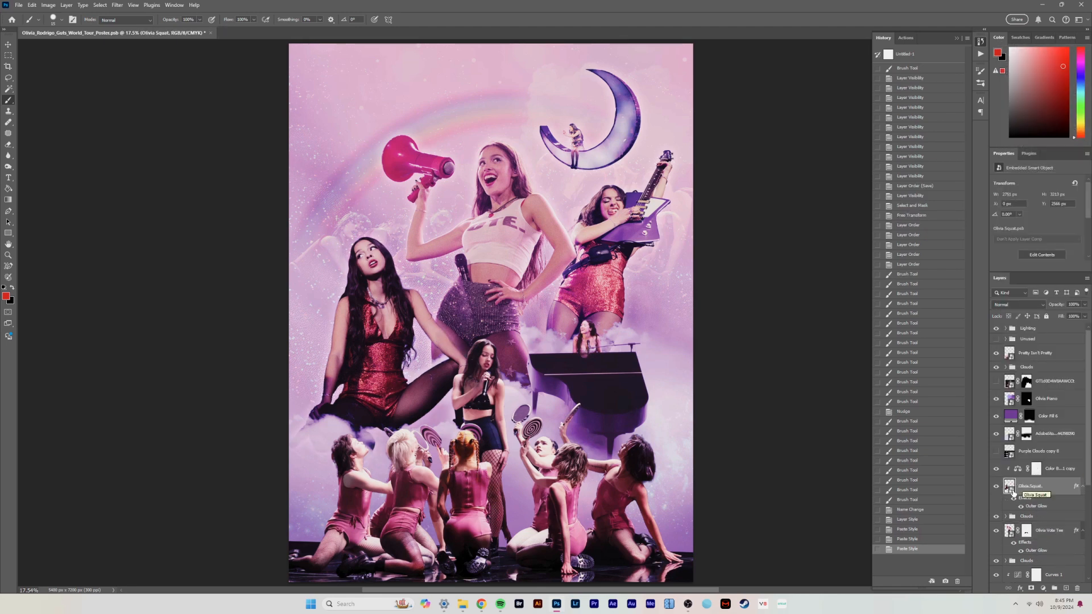
{"action": "key", "text": "ctrl+j"}
{"action": "left_click", "coordinate": [917, 540]}
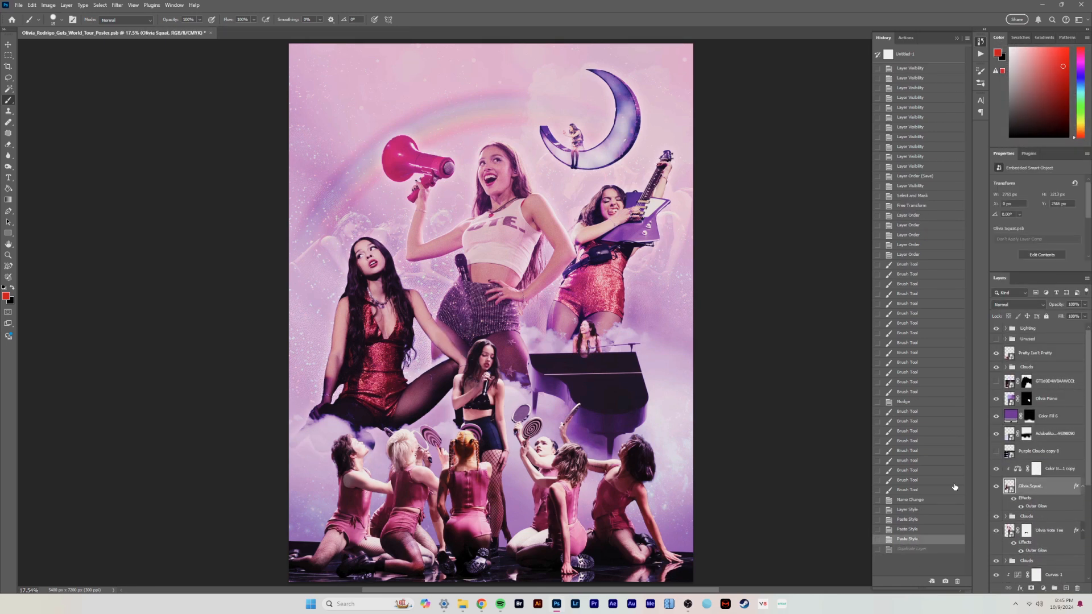
Lower the opacity of the Olivia Squat layer's Outer Glow and reuse the layer style on another performer layer.
{"action": "double_click", "coordinate": [1036, 506]}
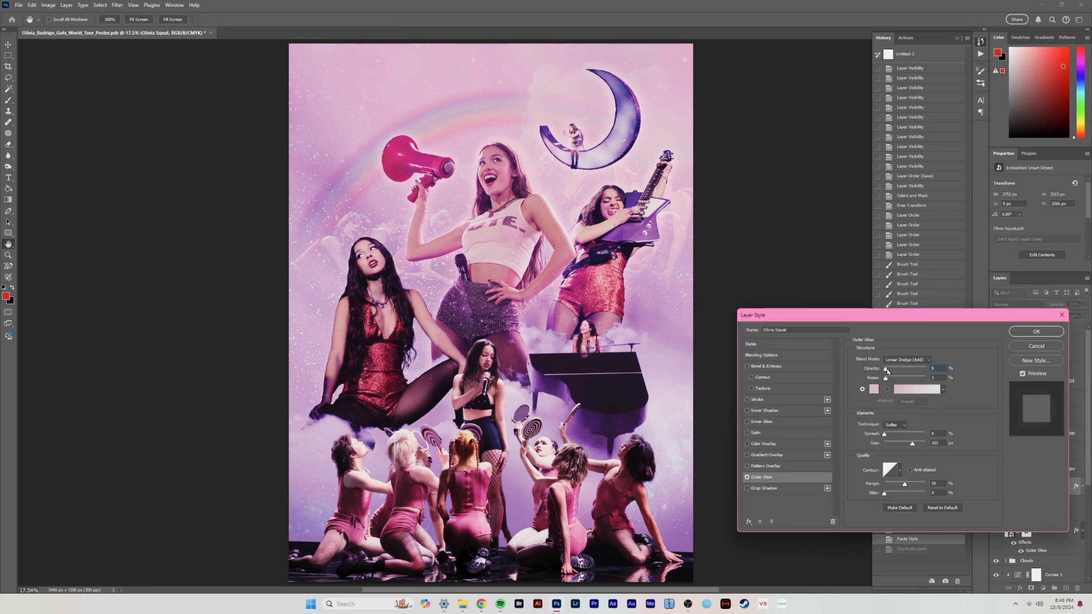
{"action": "key", "text": "Return"}
{"action": "left_click", "coordinate": [1049, 515]}
{"action": "right_click", "coordinate": [1041, 480]}
{"action": "left_click", "coordinate": [1027, 442]}
Add an empty layer above the top Clouds group, hide the Lighting group and sample a color for painting.
{"action": "left_click", "coordinate": [1027, 367]}
{"action": "left_click", "coordinate": [1066, 588]}
{"action": "left_click", "coordinate": [996, 329]}
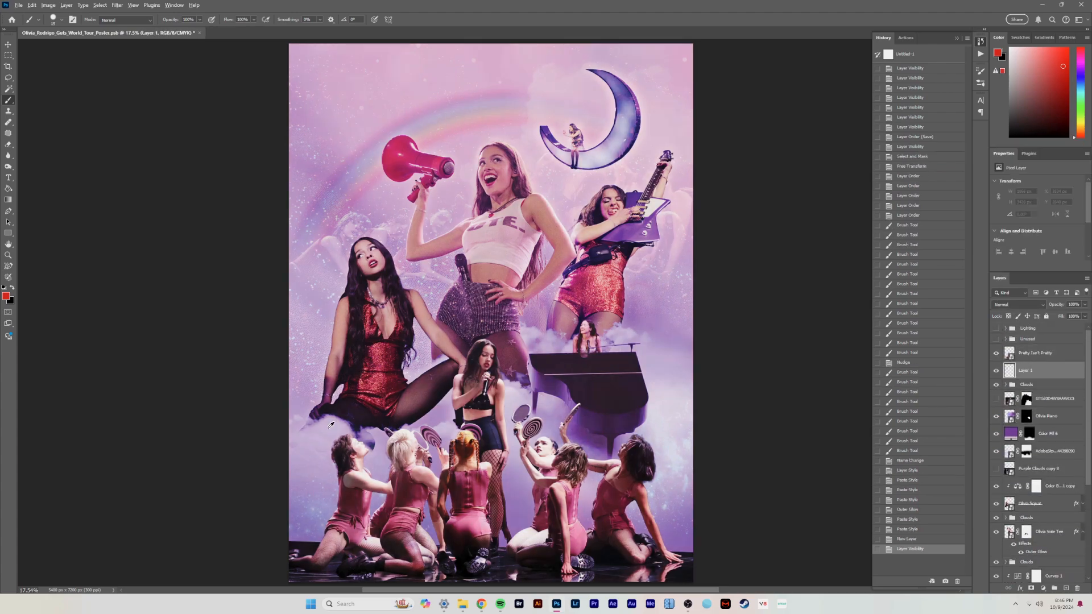
{"action": "scroll", "coordinate": [319, 455], "scroll_direction": "up", "scroll_amount": 2}
{"action": "left_click", "coordinate": [285, 421], "text": "alt"}
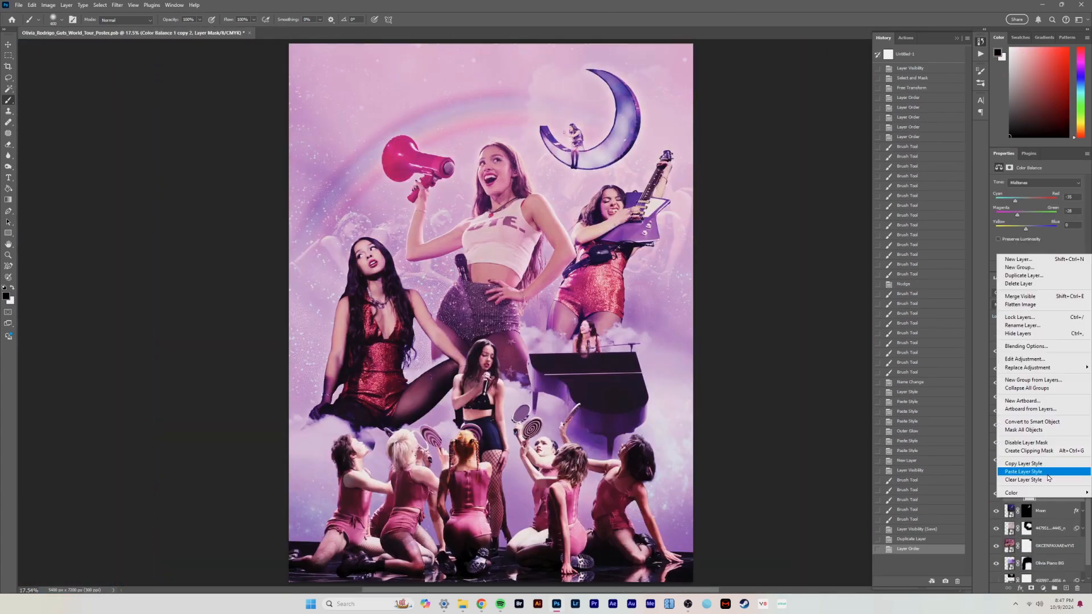
Lower the opacity of the color adjustment layer clipped to the Moon layer.
{"action": "left_click_drag", "start_coordinate": [1085, 304], "coordinate": [1061, 315]}
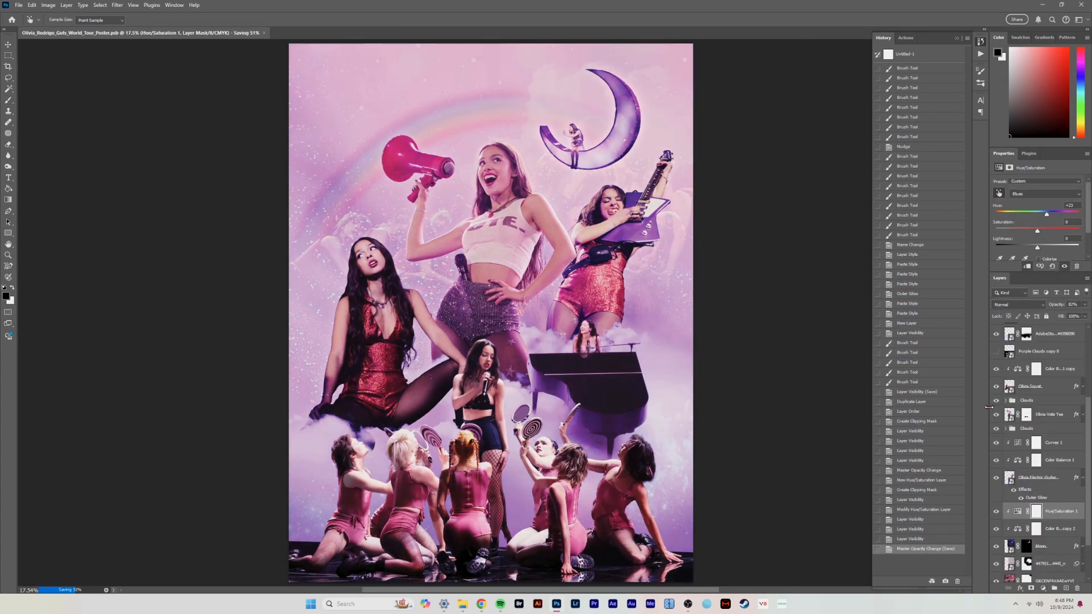
Try the Lighten blend mode on the purple Color Fill 6 copy layer inside the Lighting group.
{"action": "scroll", "coordinate": [1036, 427], "scroll_direction": "up", "scroll_amount": 3}
{"action": "left_click", "coordinate": [997, 330]}
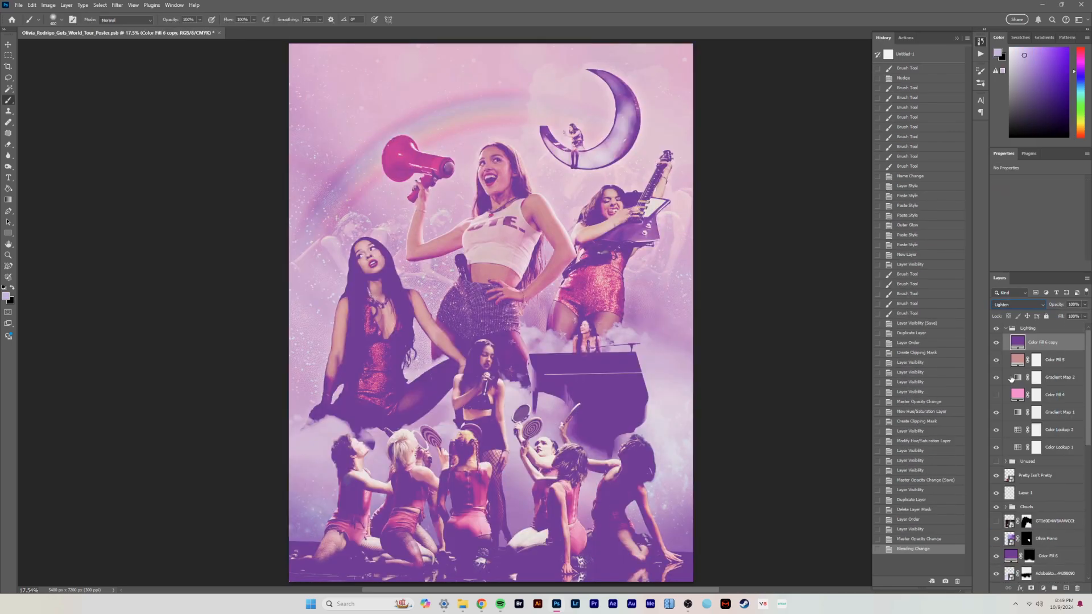
{"action": "left_click", "coordinate": [1018, 304]}
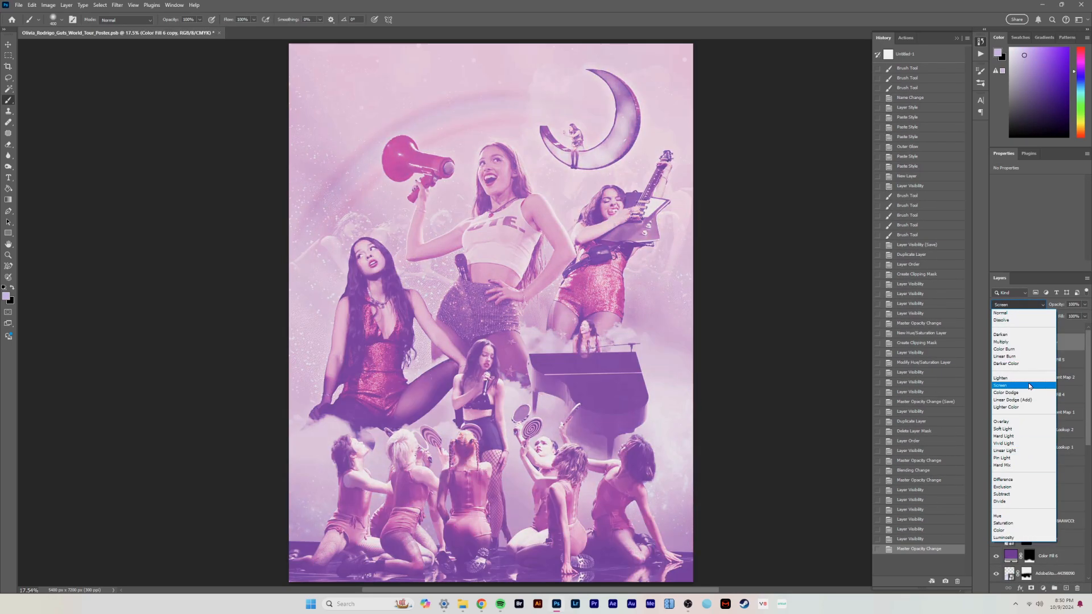
{"action": "left_click", "coordinate": [1006, 378]}
Darken the midtones with the Curves 2 adjustment layer and set the red-painted Layer 4 to Color Burn.
{"action": "left_click", "coordinate": [1045, 515]}
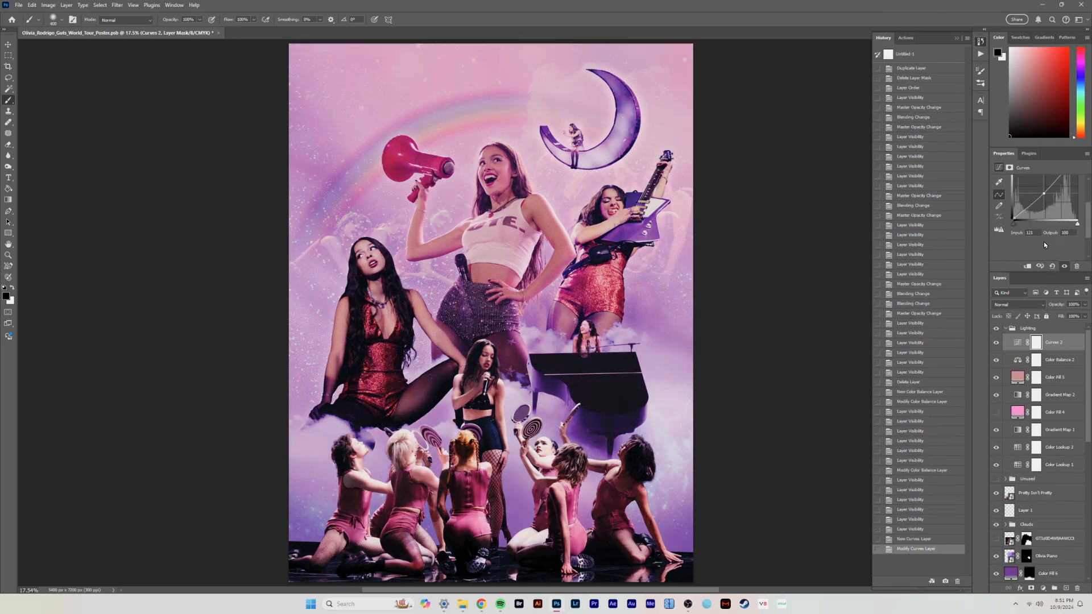
{"action": "left_click_drag", "start_coordinate": [1046, 234], "coordinate": [1049, 240]}
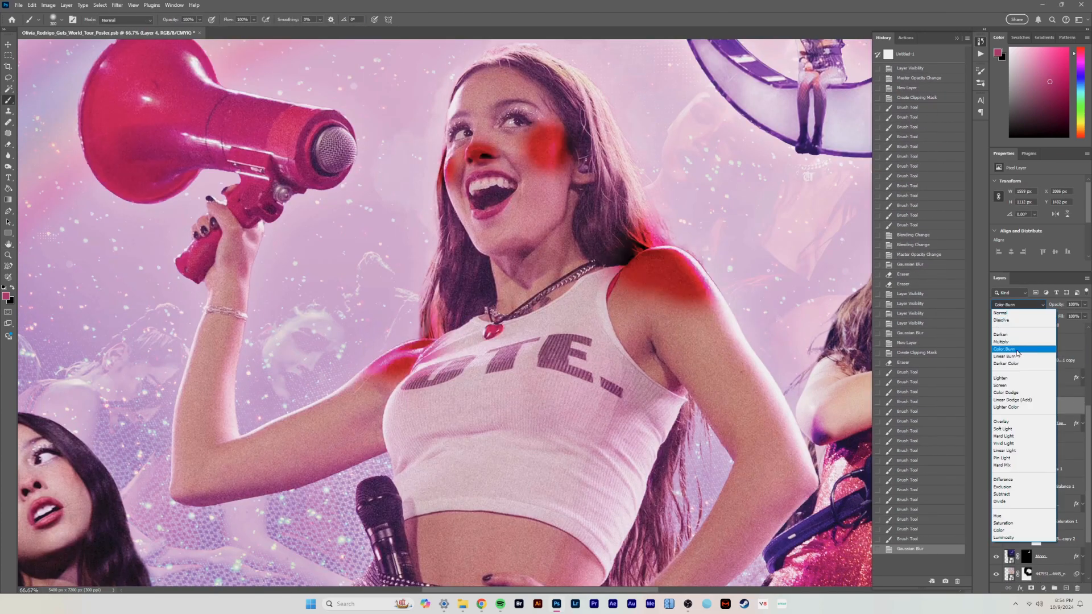
{"action": "left_click", "coordinate": [1018, 351]}
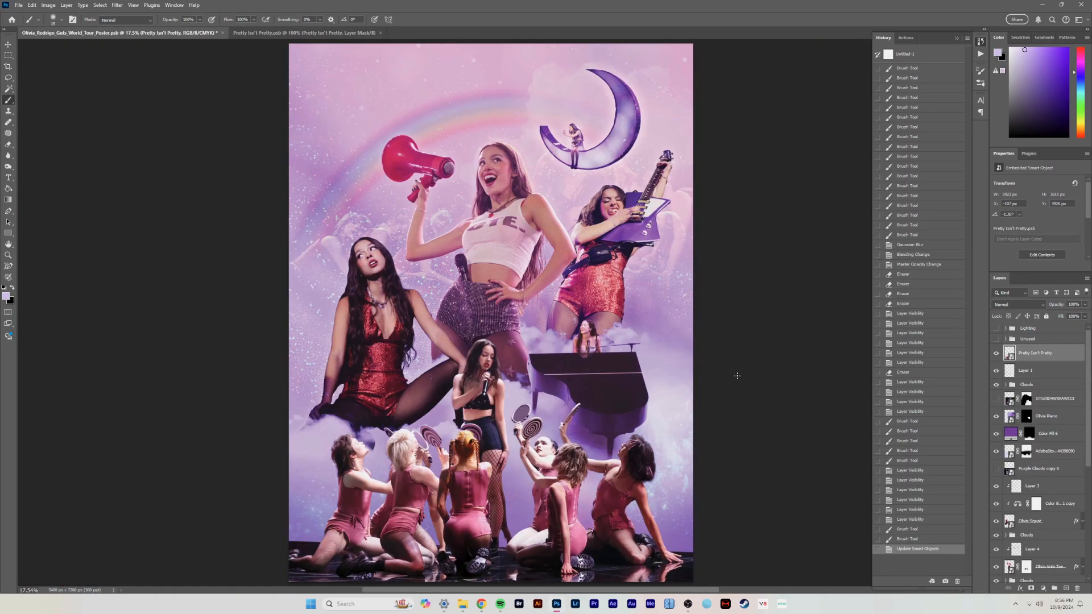
Toggle layer visibility to compare the poster with and without the recent color and lighting adjustments.
{"action": "left_click", "coordinate": [996, 436]}
{"action": "left_click", "coordinate": [996, 435]}
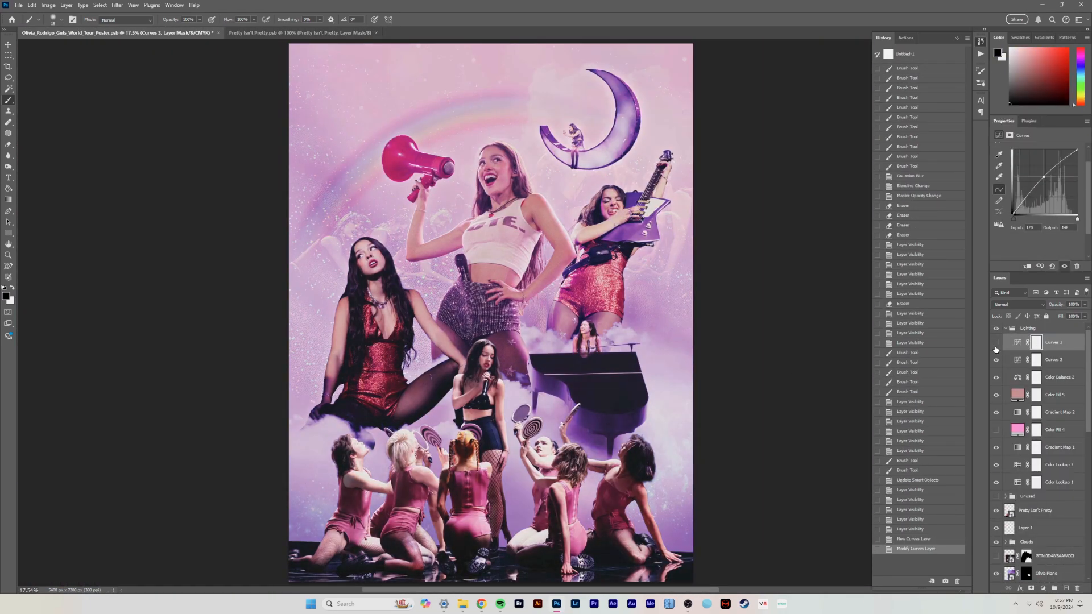
{"action": "left_click", "coordinate": [996, 435]}
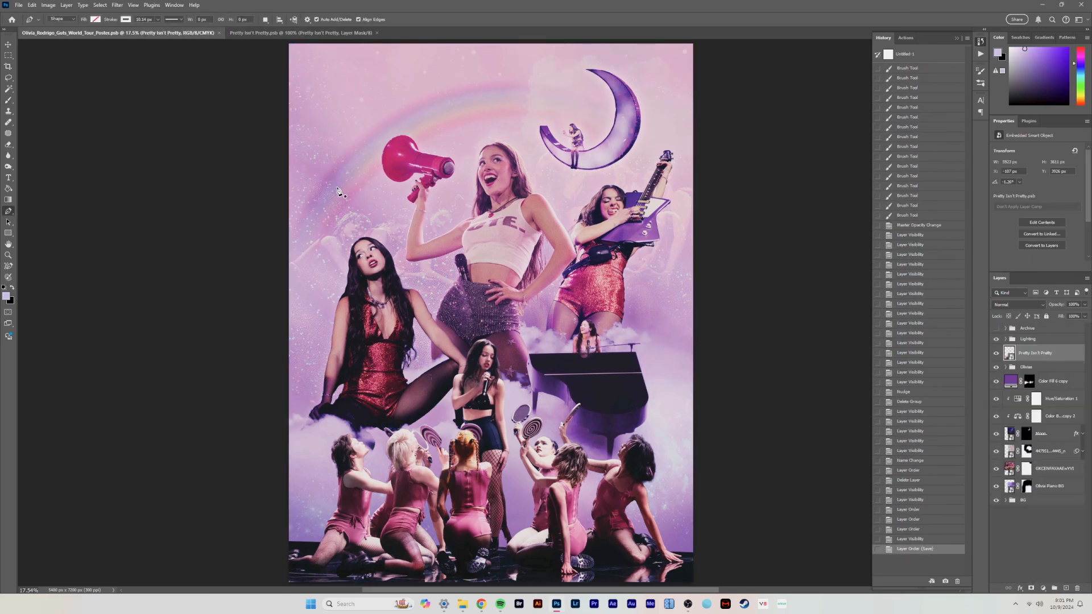
Draw a curved path along the rainbow with the text "GUTS WORLD TOUR" on it, and delete the leftover Shape 1 layer.
{"action": "left_click", "coordinate": [337, 188]}
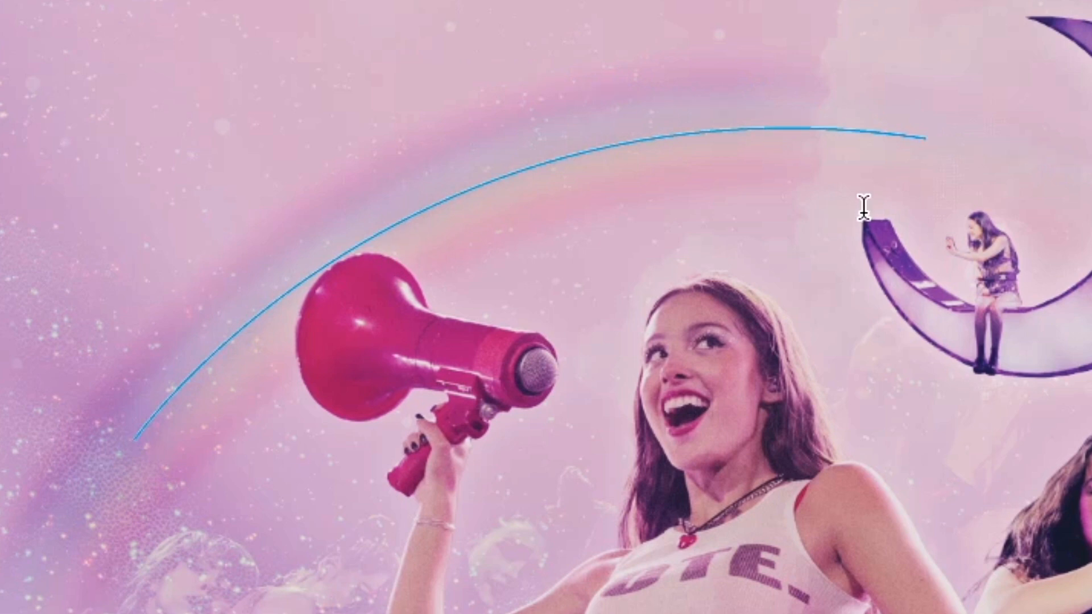
{"action": "left_click", "coordinate": [864, 206]}
{"action": "type", "text": "GUTS WORLD"}
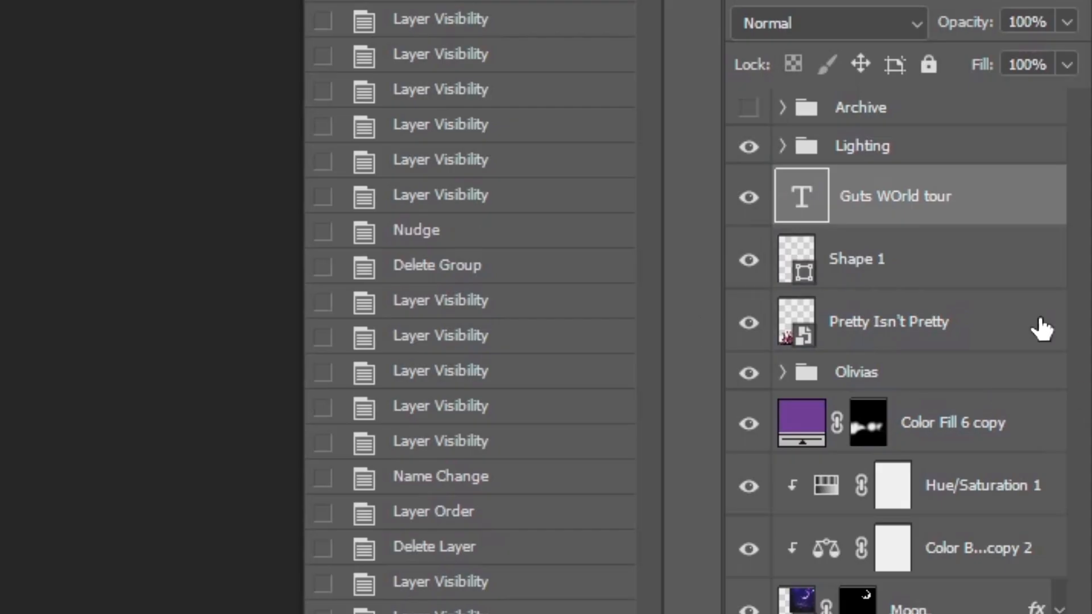
{"action": "key", "text": "alt+bracketleft"}
{"action": "key", "text": "Delete"}
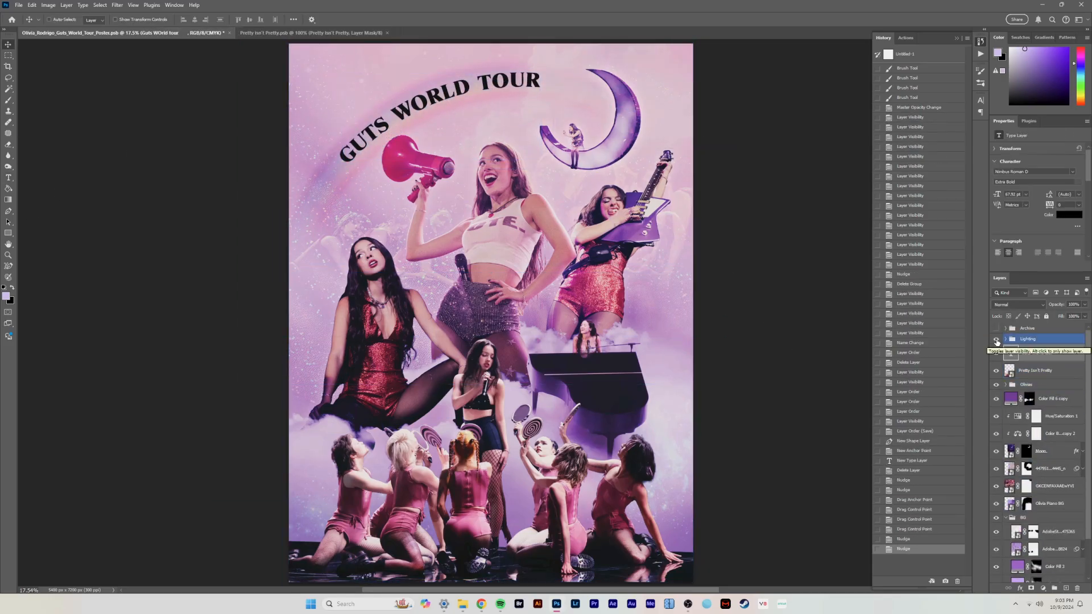
Try different fonts on the curved "Guts World Tour" title, including Franklin Gothic Medium and Ingeborg.
{"action": "double_click", "coordinate": [1011, 353]}
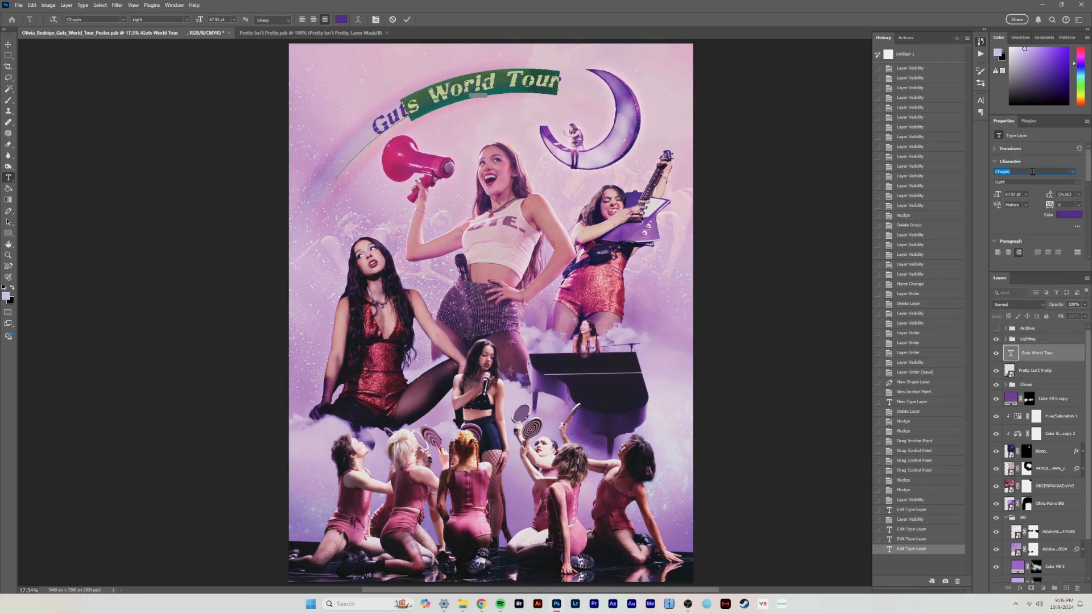
{"action": "key", "text": "Down"}
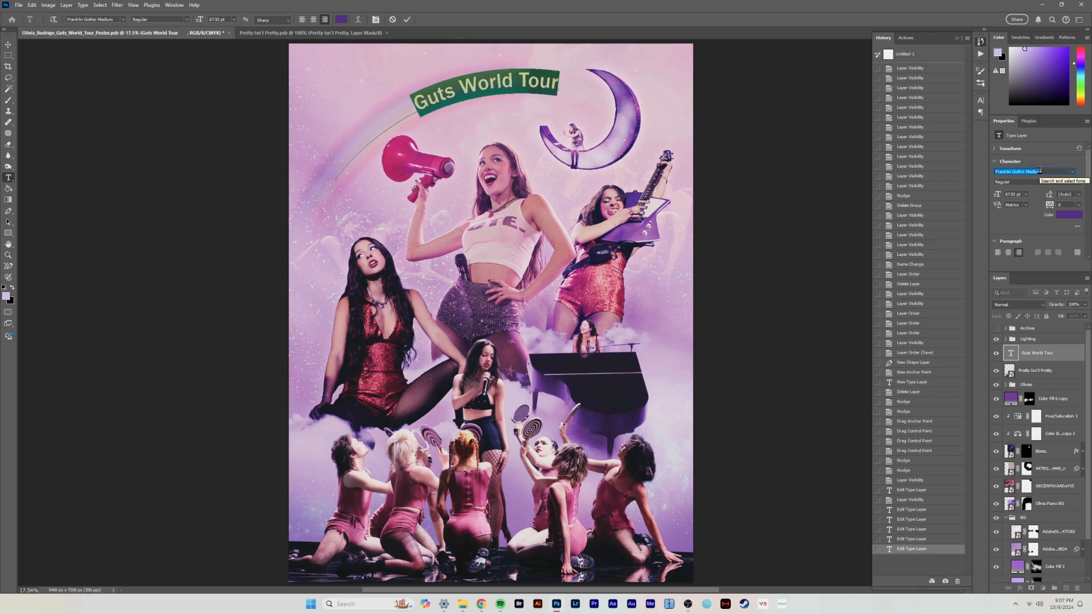
{"action": "key", "text": "Down"}
{"action": "key", "text": "Down"}
{"action": "key", "text": "Down"}
{"action": "left_click_drag", "start_coordinate": [558, 89], "coordinate": [412, 70]}
{"action": "left_click", "coordinate": [1053, 369]}
{"action": "key", "text": "ctrl+s"}
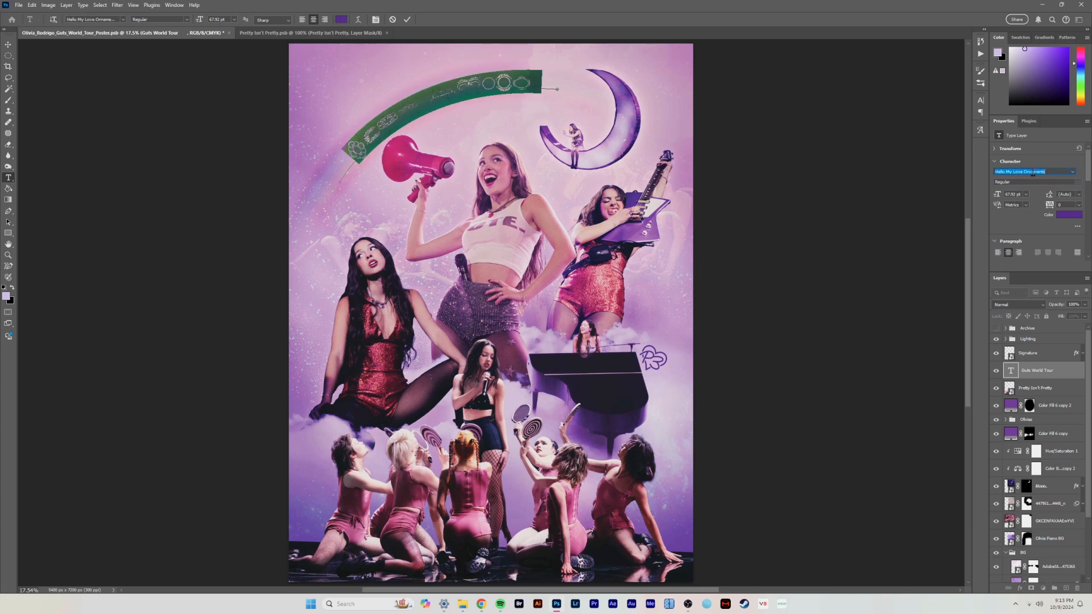
{"action": "type", "text": "Ingeborg"}
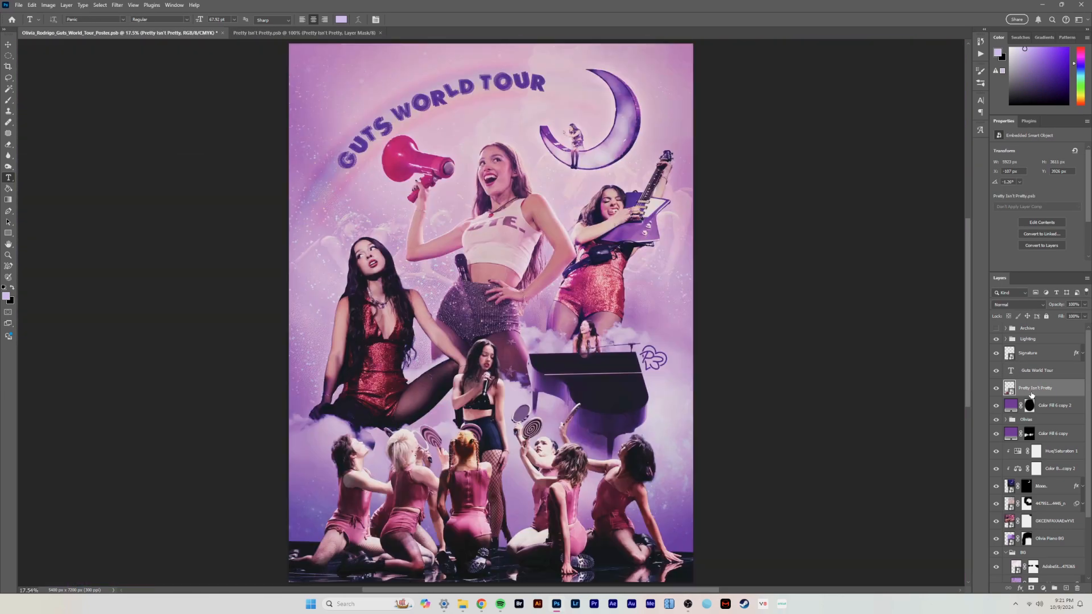
Apply Stroke, Outer Glow and Drop Shadow effects to the "Guts World Tour" text layer.
{"action": "double_click", "coordinate": [1052, 371]}
{"action": "left_click", "coordinate": [873, 421]}
{"action": "left_click", "coordinate": [869, 316]}
{"action": "left_click", "coordinate": [873, 421]}
{"action": "key", "text": "Return"}
{"action": "key", "text": "Return"}
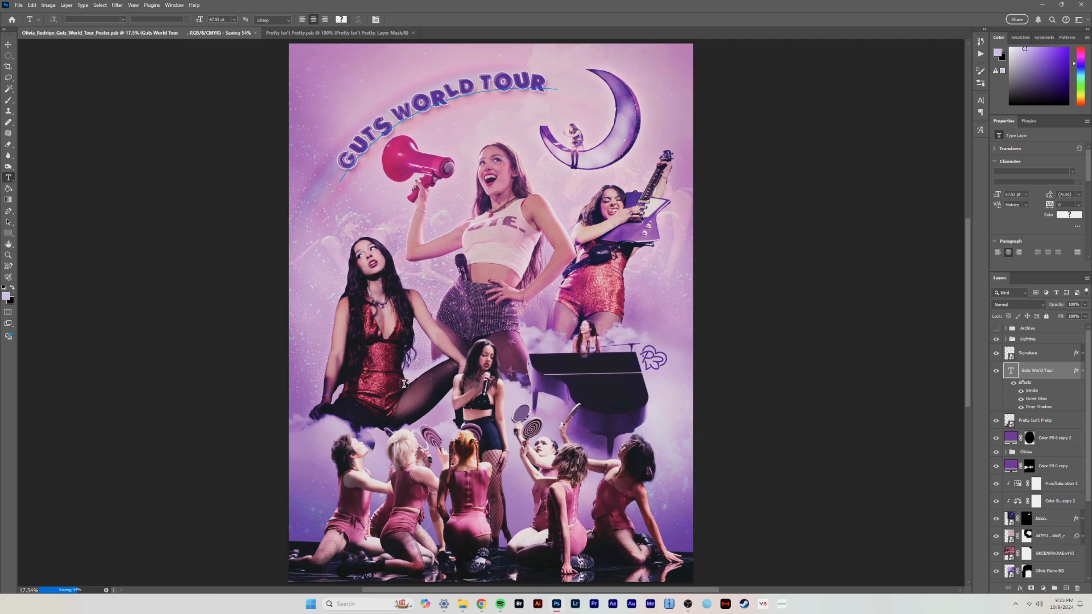
Set the title font to Rinse and replace the T's in "GUTS" and "TOUR" with the font's swash T glyph.
{"action": "left_click", "coordinate": [1034, 172]}
{"action": "left_click", "coordinate": [982, 131]}
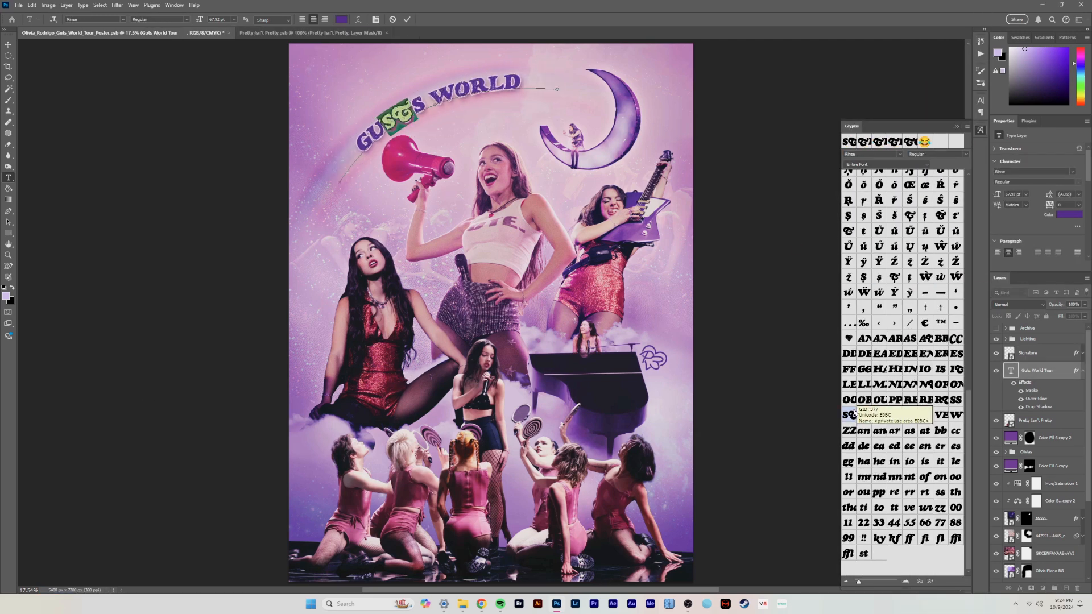
{"action": "double_click", "coordinate": [910, 216]}
{"action": "left_click", "coordinate": [451, 222]}
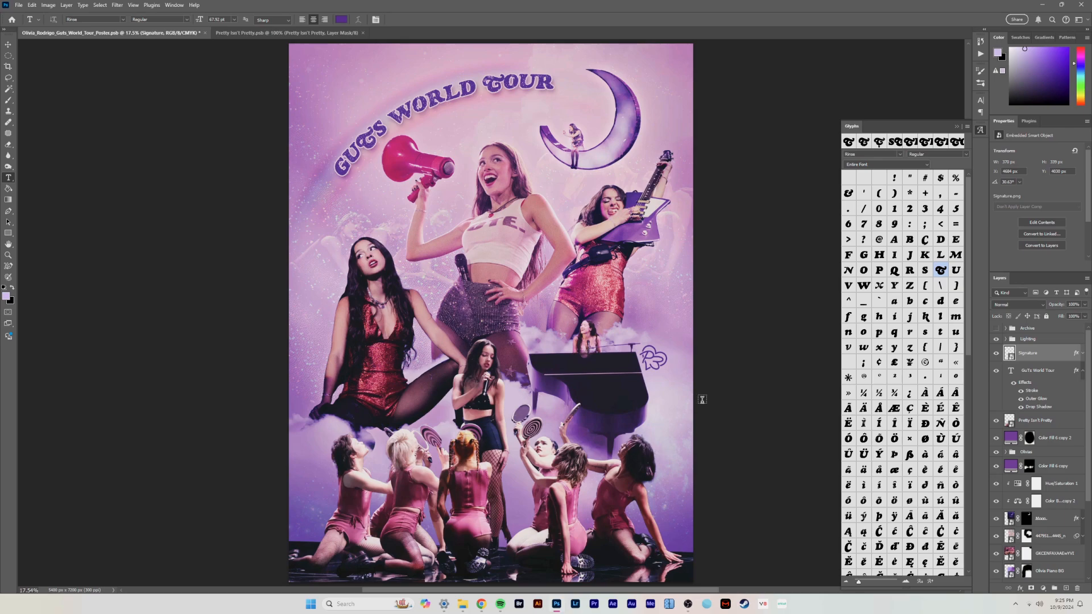
Select the title text and browse the font list for an alternative typeface.
{"action": "double_click", "coordinate": [1011, 370]}
{"action": "left_click", "coordinate": [1037, 172]}
{"action": "scroll", "coordinate": [1037, 174], "scroll_direction": "down", "scroll_amount": 5}
{"action": "scroll", "coordinate": [1041, 173], "scroll_direction": "down", "scroll_amount": 6}
{"action": "scroll", "coordinate": [1046, 174], "scroll_direction": "down", "scroll_amount": 5}
Open the title's Drop Shadow settings and turn off All Caps for its text.
{"action": "left_click", "coordinate": [980, 43]}
{"action": "double_click", "coordinate": [1046, 406]}
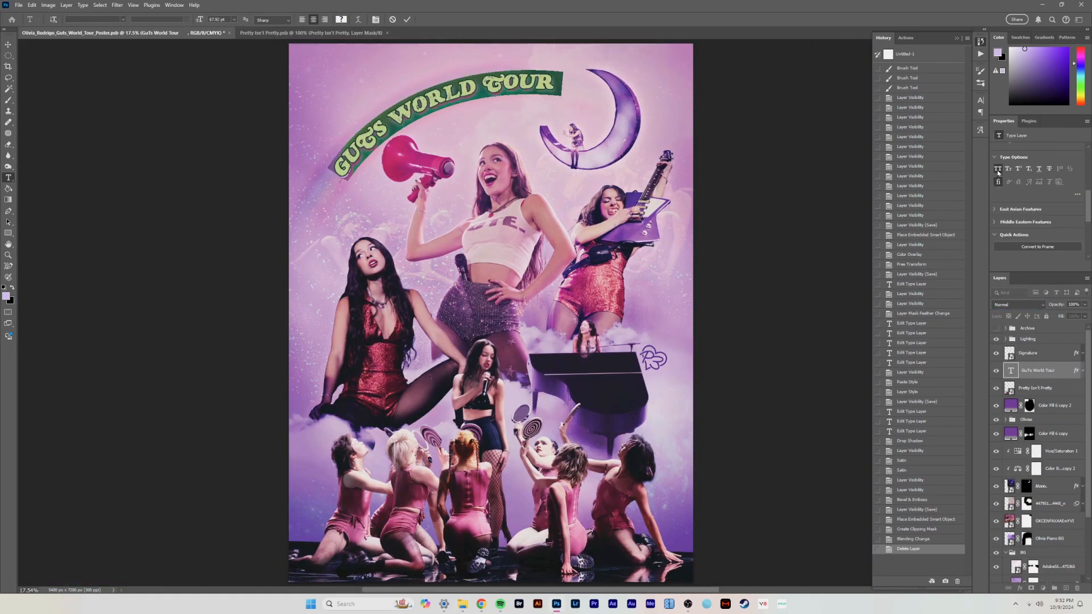
{"action": "left_click", "coordinate": [998, 169]}
{"action": "left_click", "coordinate": [1025, 194]}
{"action": "left_click", "coordinate": [1059, 356]}
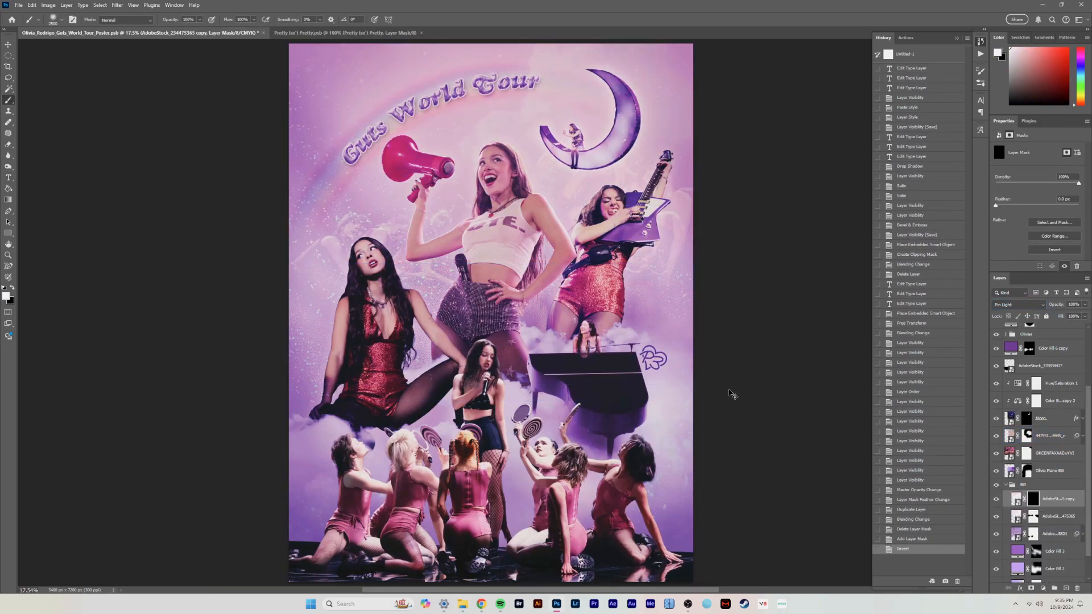
{"action": "key", "text": "ctrl+plus"}
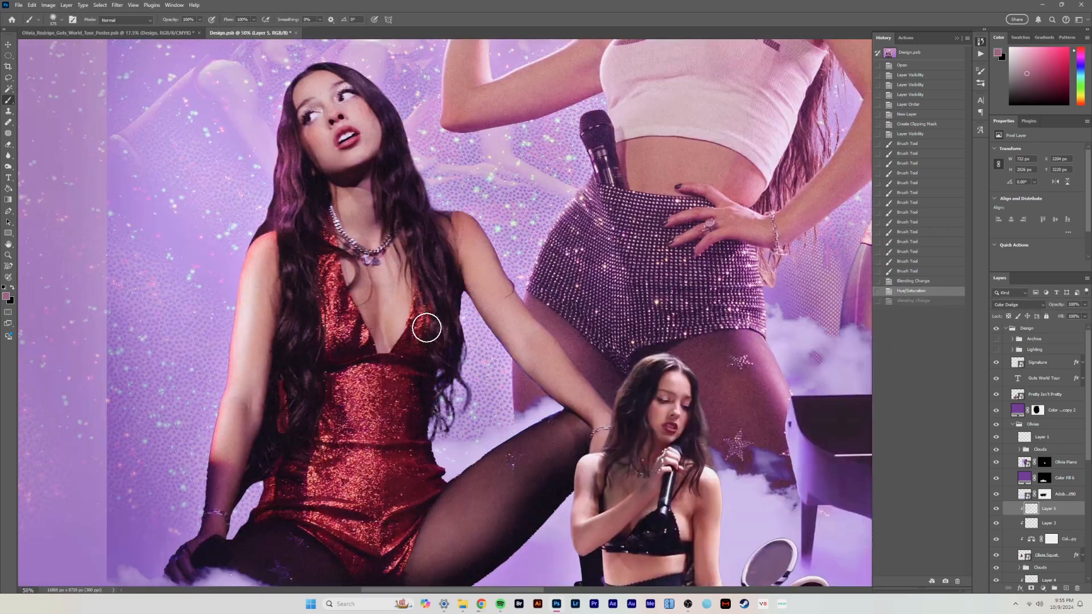
{"action": "scroll", "coordinate": [398, 341], "scroll_direction": "up", "scroll_amount": 5}
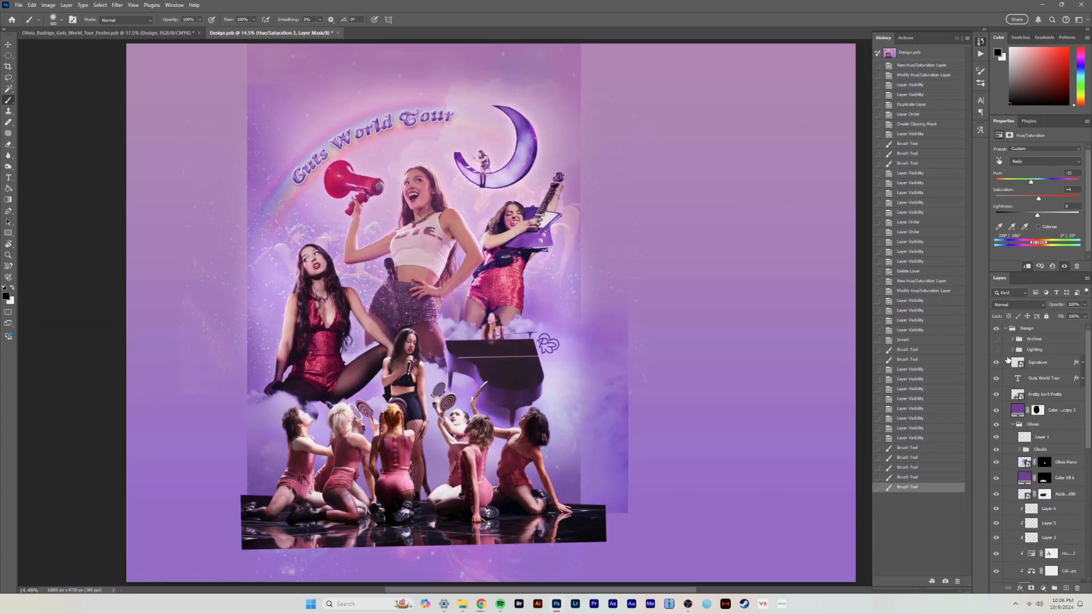
Run the FILM GLOW (Blue Tint) action on the Design copy 2 document and confirm its glow settings.
{"action": "left_click", "coordinate": [546, 233]}
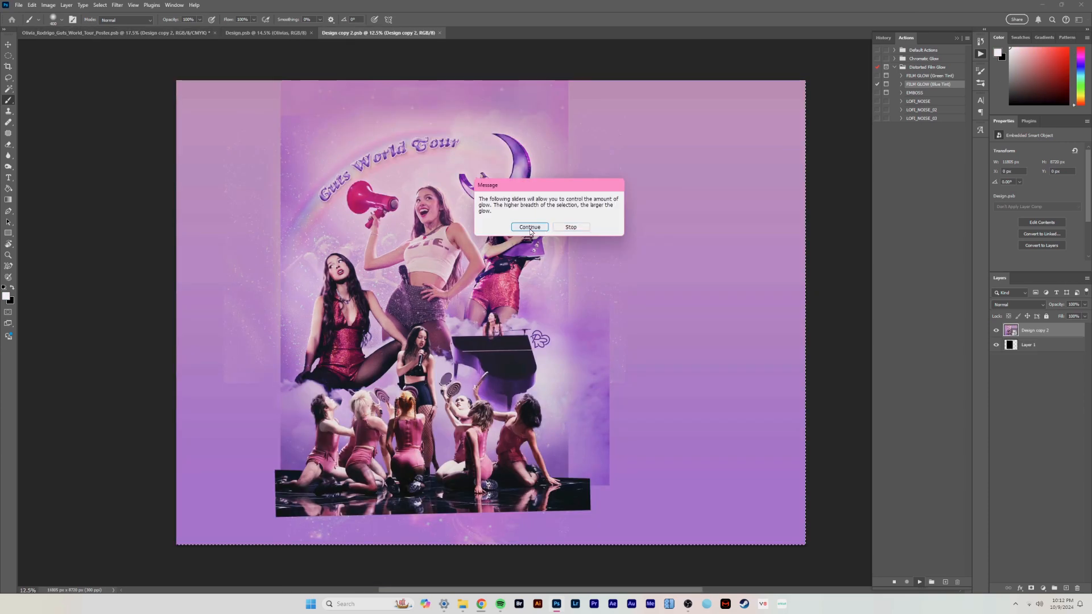
{"action": "left_click", "coordinate": [567, 228]}
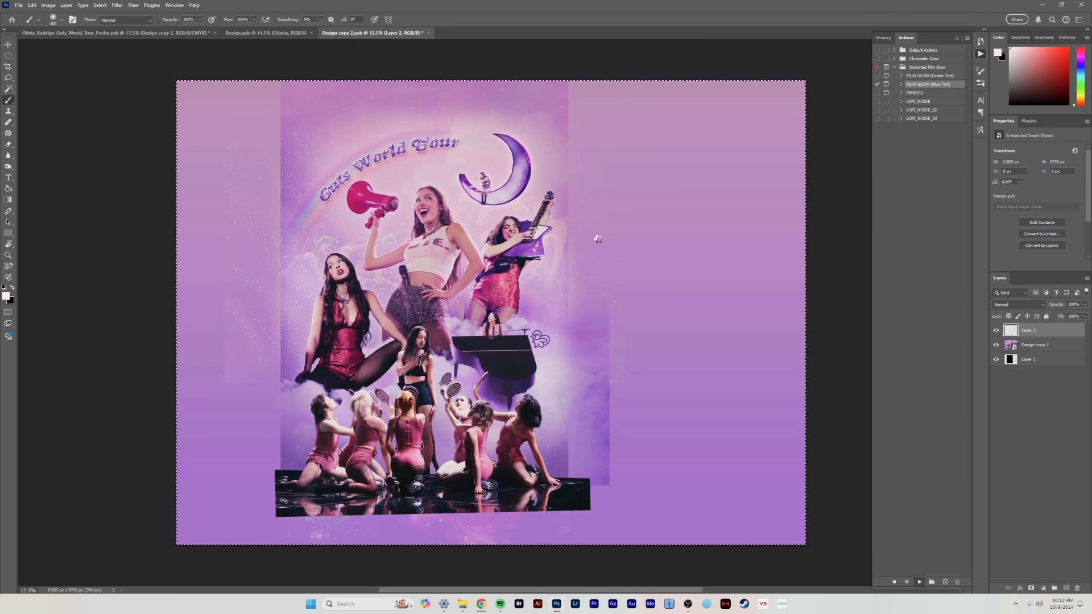
{"action": "left_click", "coordinate": [898, 197]}
{"action": "left_click", "coordinate": [600, 191]}
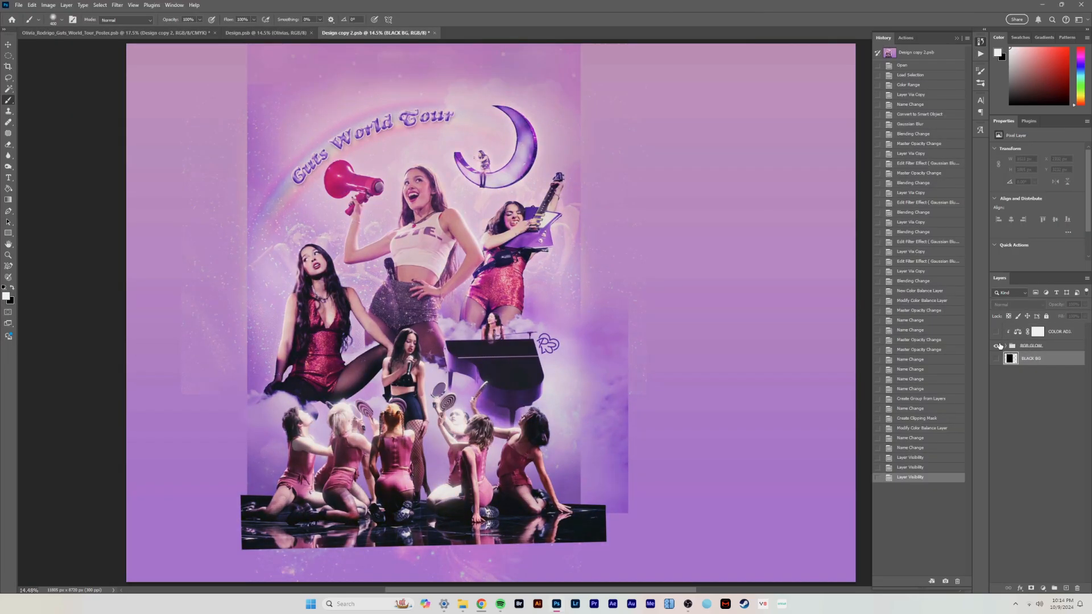
Switch to File Explorer to view the SelectTex Freebies textures and close the folder windows.
{"action": "scroll", "coordinate": [723, 232], "scroll_direction": "up", "scroll_amount": 5}
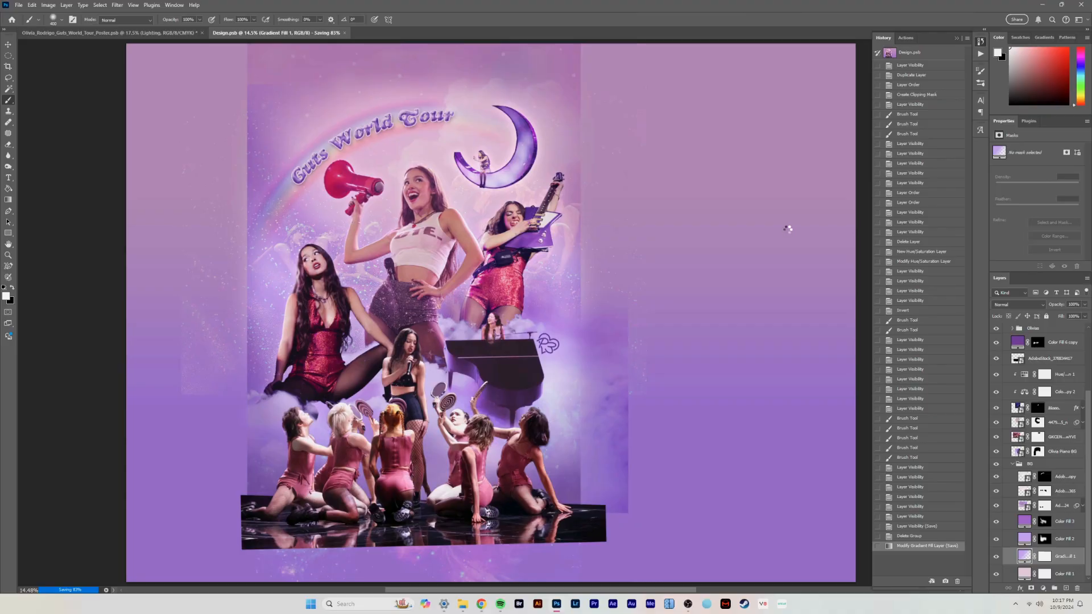
{"action": "left_click", "coordinate": [462, 604]}
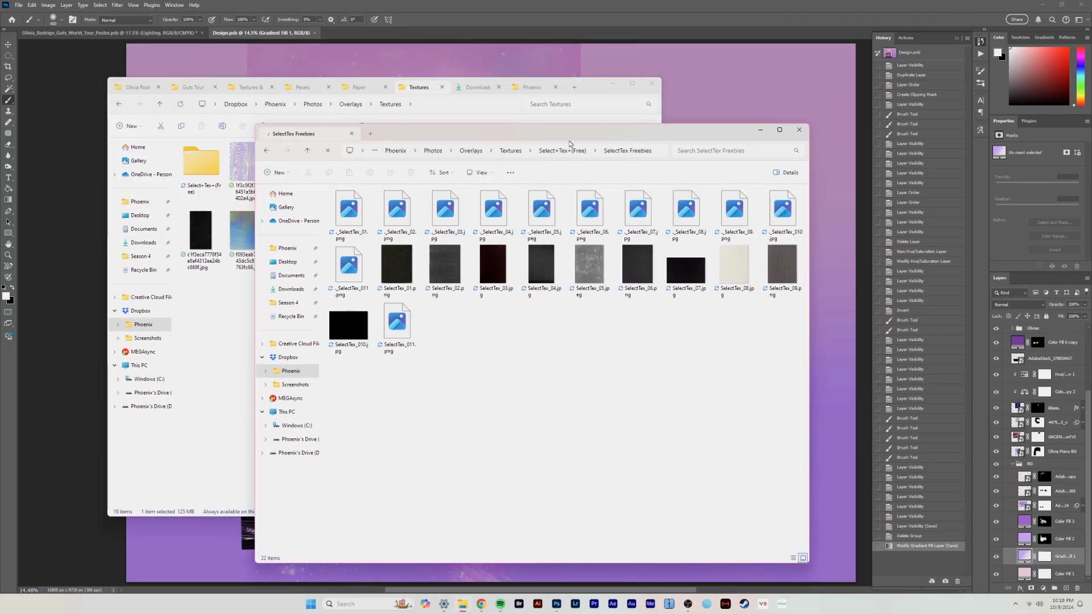
{"action": "key", "text": "ctrl+w"}
{"action": "key", "text": "ctrl+w"}
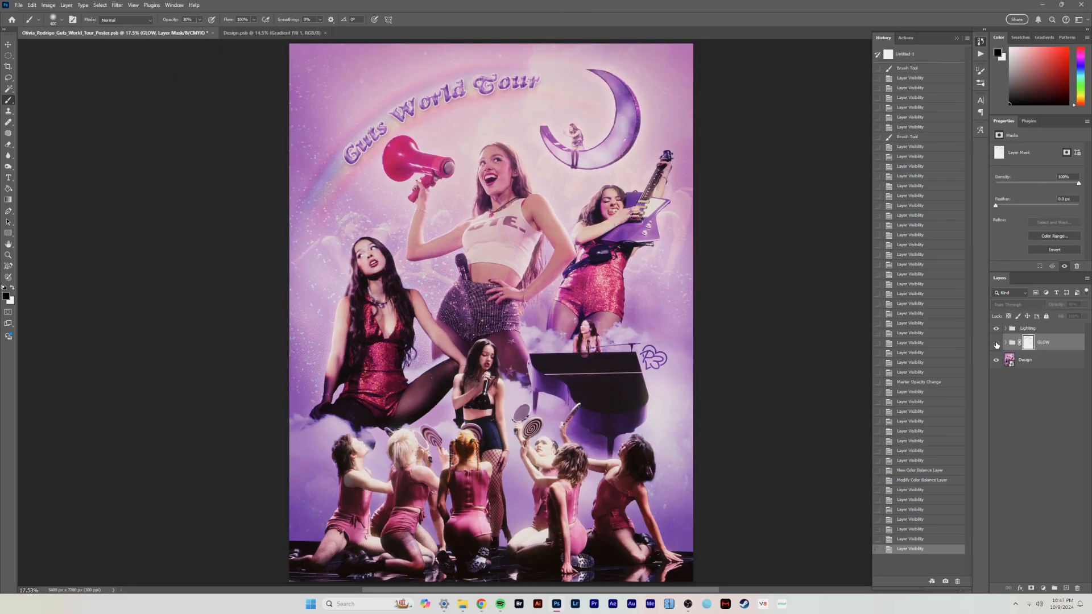
Show the GLOW group and the SelectTex_010, SelectTex_01 and Curves 4 layers in the Textures group.
{"action": "left_click", "coordinate": [997, 345]}
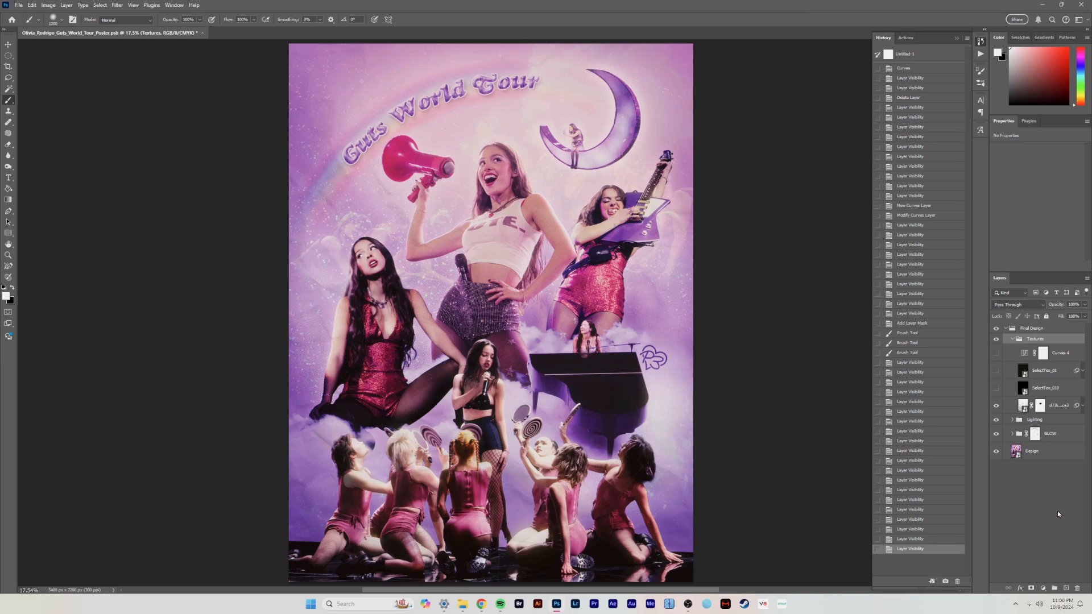
{"action": "left_click", "coordinate": [996, 389]}
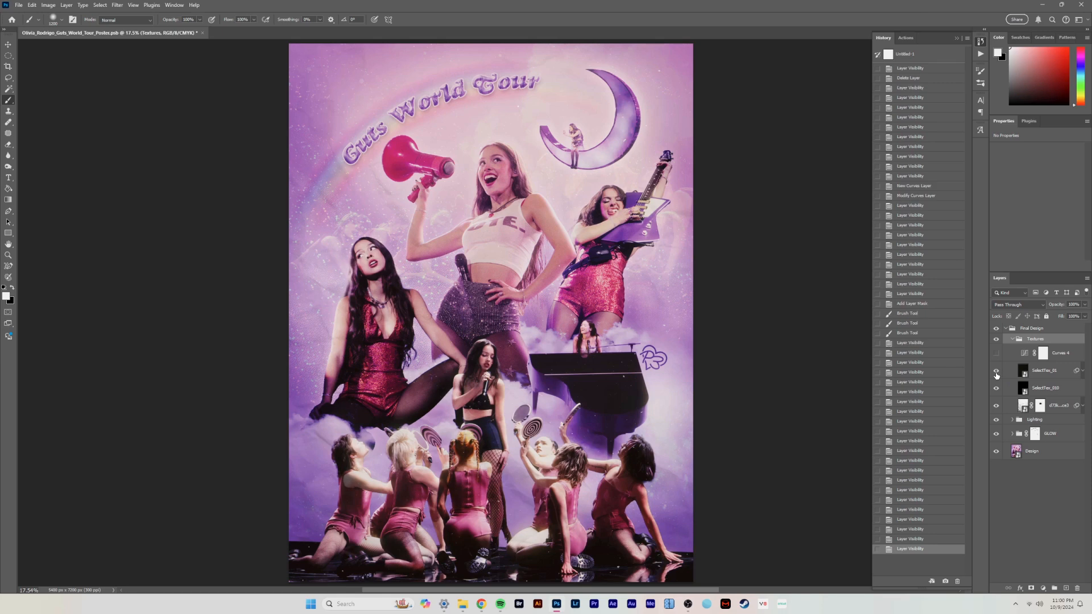
{"action": "left_click", "coordinate": [996, 371]}
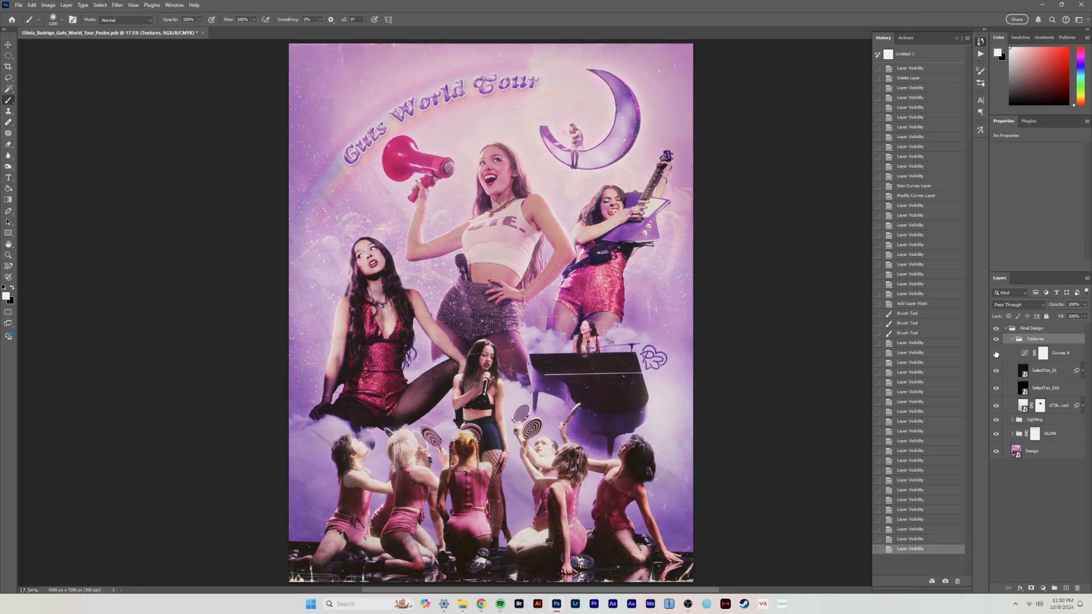
{"action": "left_click", "coordinate": [996, 354]}
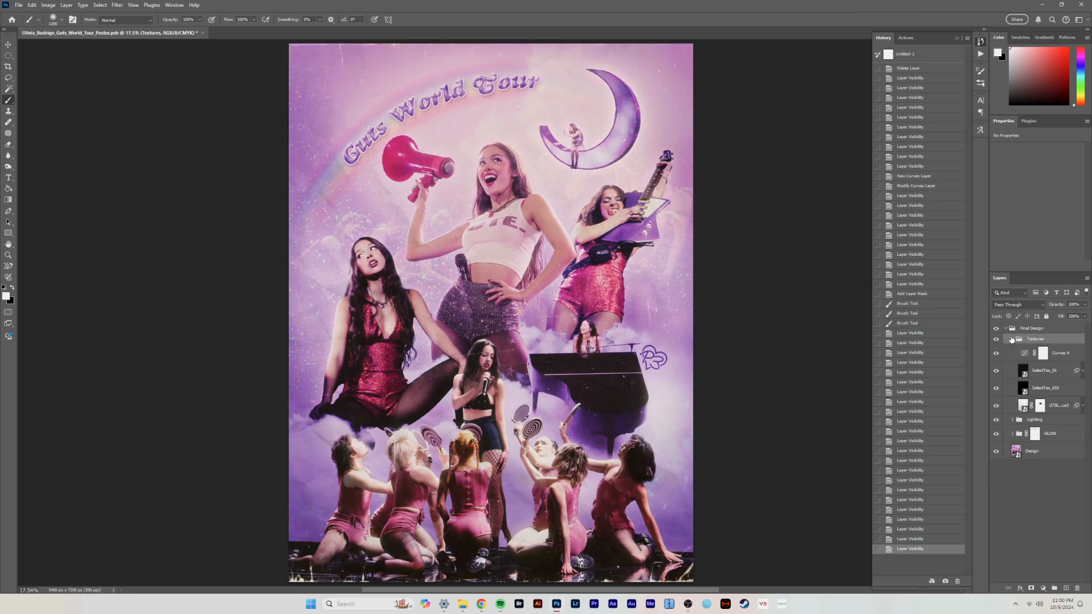
Collapse the Textures group and toggle its visibility to compare the poster with and without textures.
{"action": "left_click", "coordinate": [1013, 339]}
{"action": "left_click", "coordinate": [996, 340]}
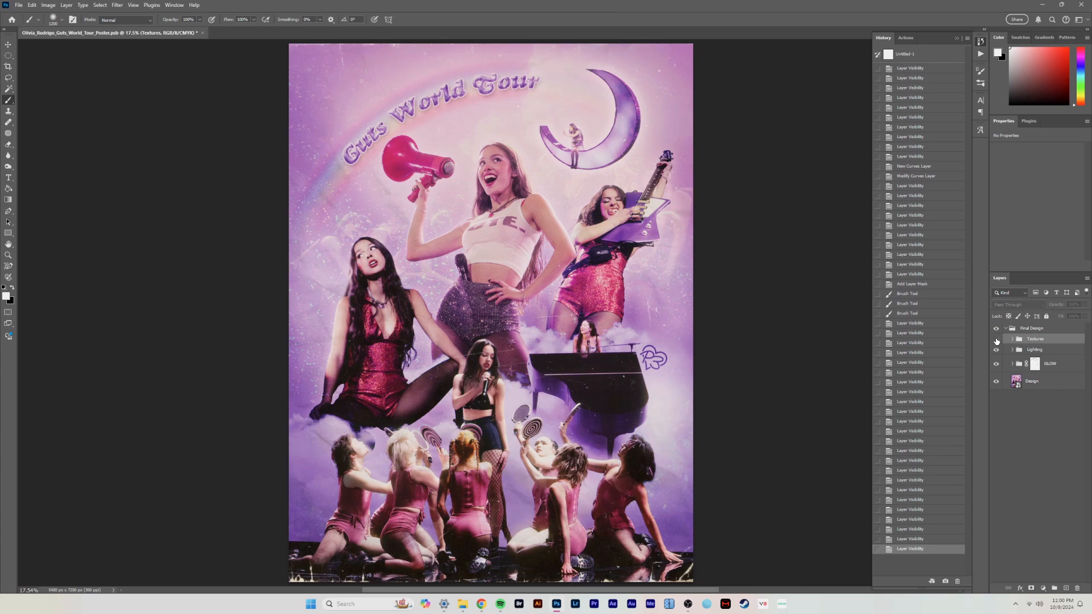
{"action": "left_click", "coordinate": [996, 340]}
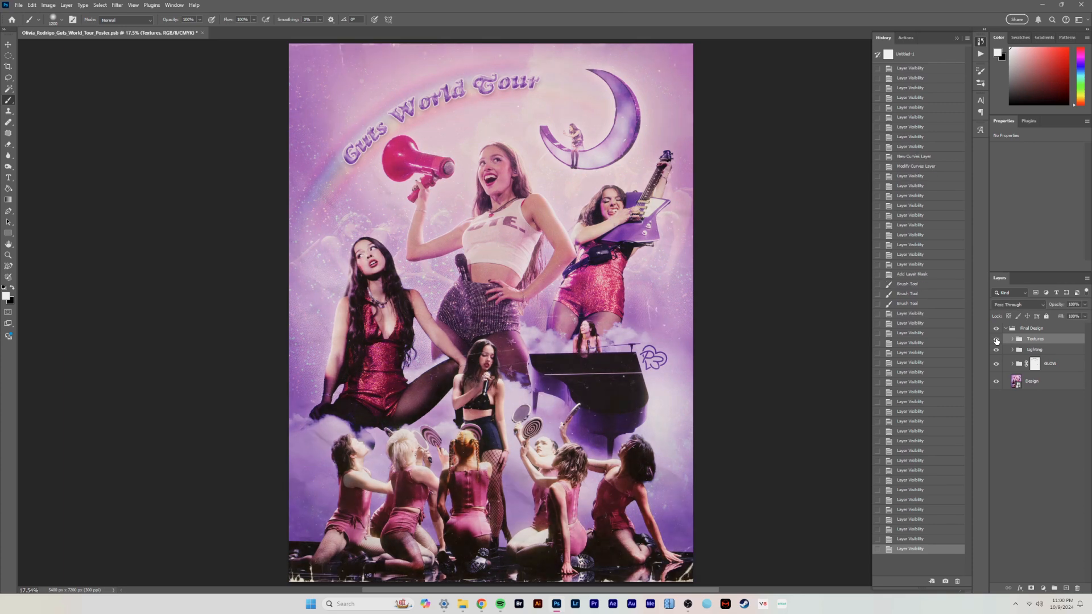